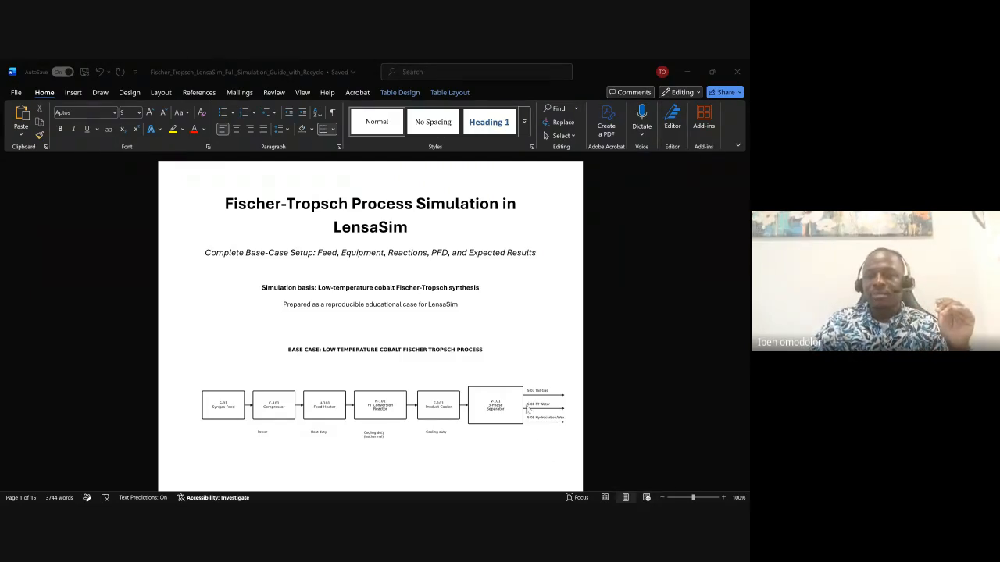
# Scroll the Word simulation guide from the title page down to the twelve-component chemistry table.
pyautogui.click(570, 442)
pyautogui.scroll(-12, 569, 442)
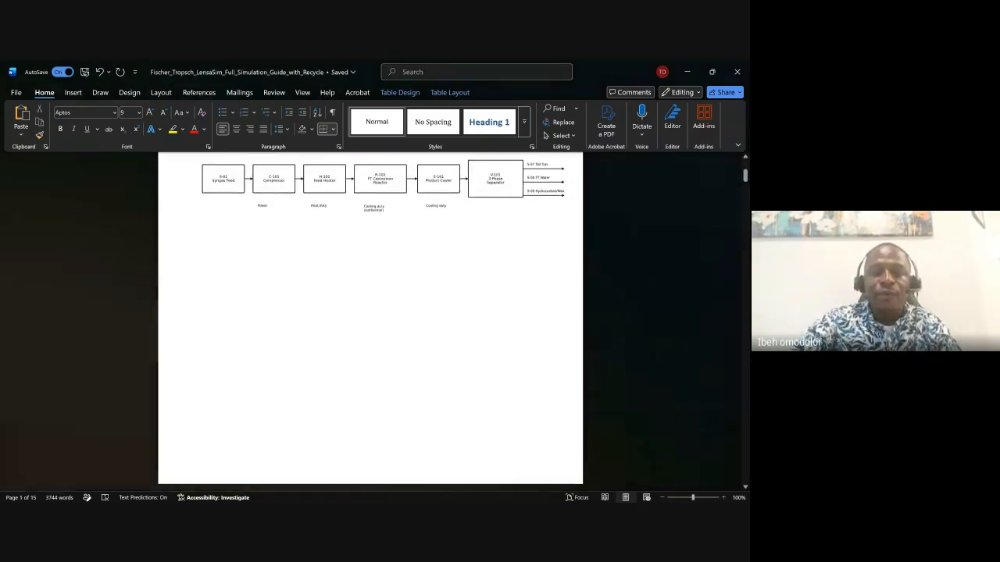
pyautogui.scroll(-5, 370, 322)
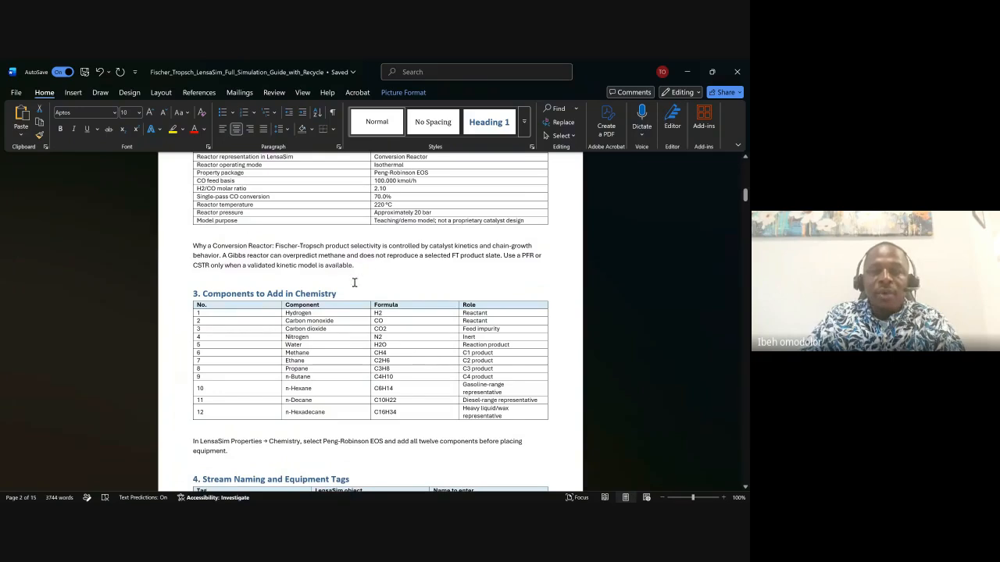
# Scroll back and forth through sections 1–5 of the Word guide to review the setup instructions.
pyautogui.scroll(-9, 349, 326)
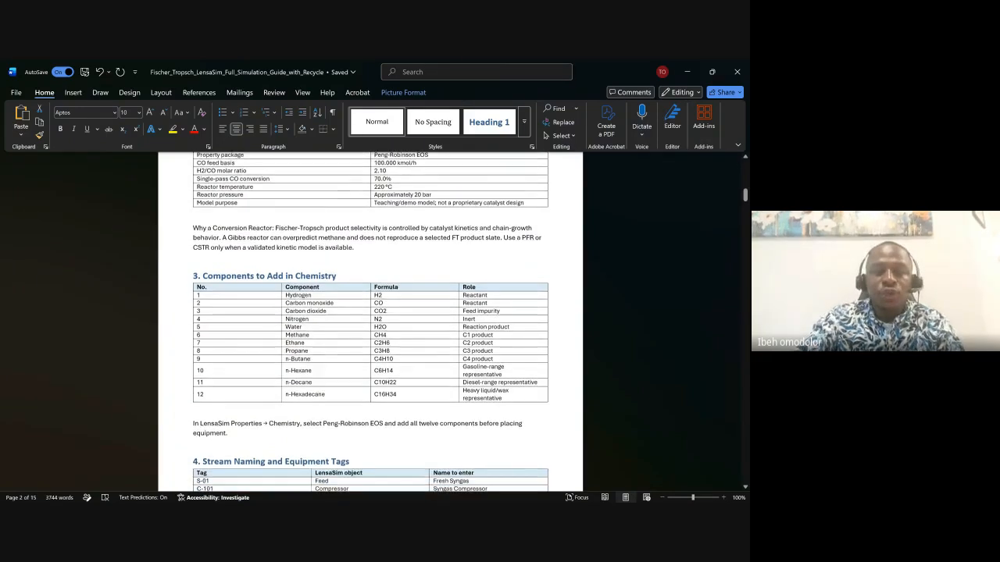
pyautogui.scroll(-5, 370, 326)
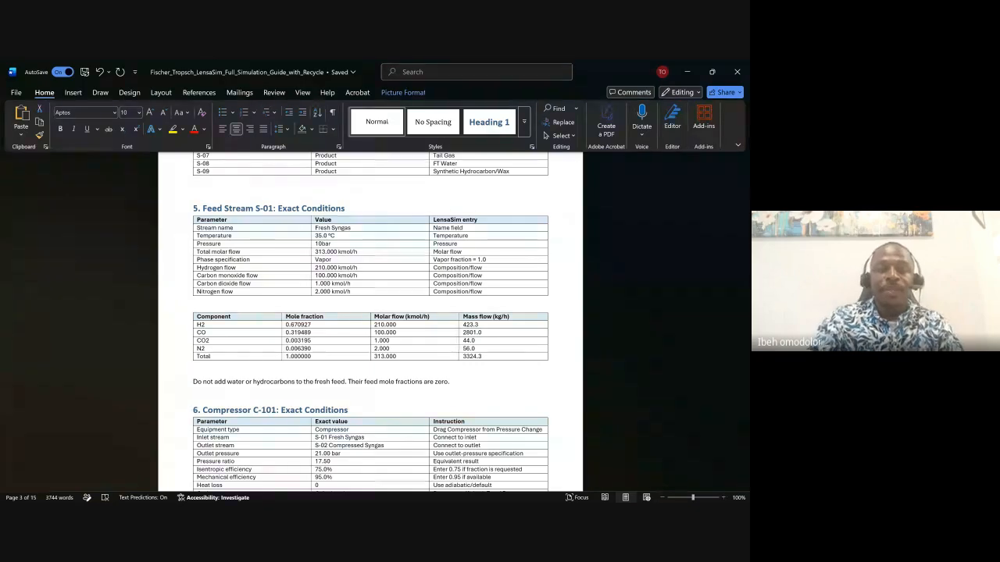
pyautogui.scroll(10, 370, 320)
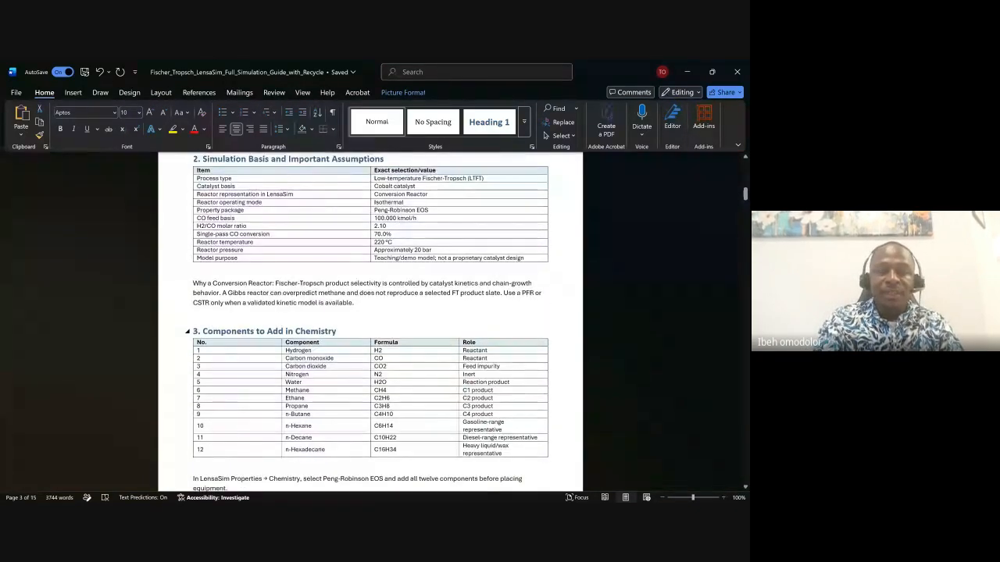
pyautogui.scroll(8, 370, 320)
pyautogui.scroll(-6, 370, 320)
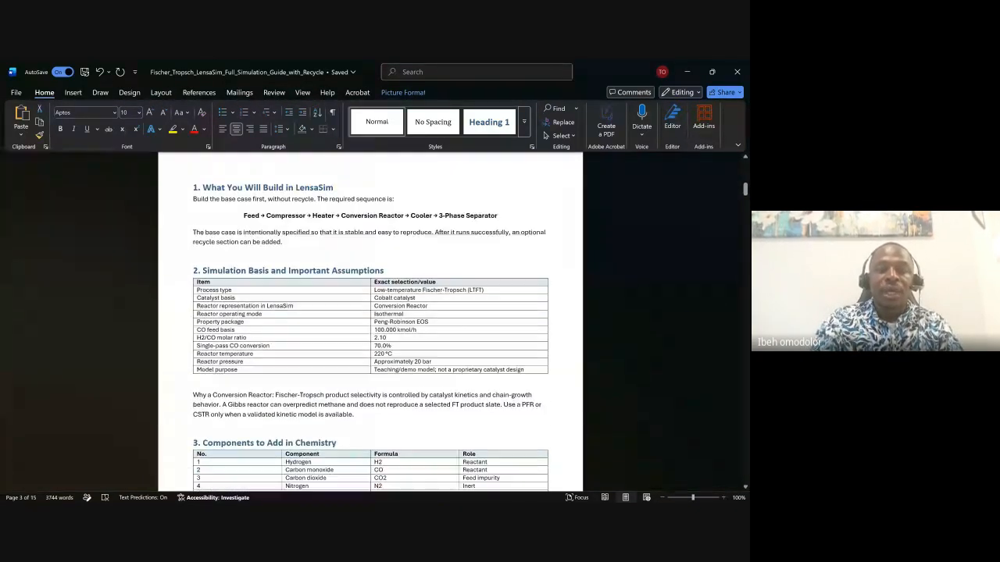
pyautogui.scroll(-2, 370, 320)
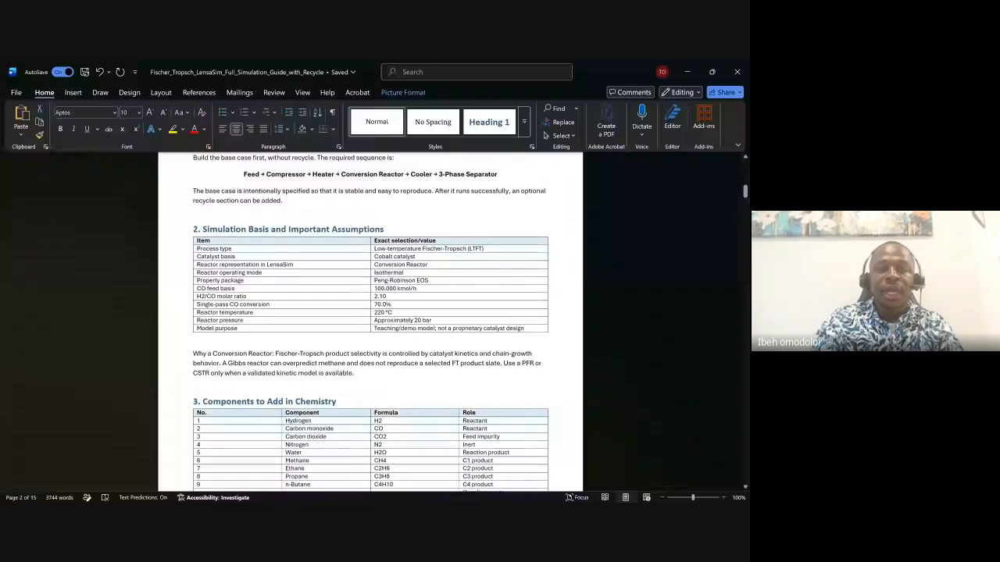
pyautogui.scroll(8, 371, 320)
pyautogui.scroll(-7, 370, 321)
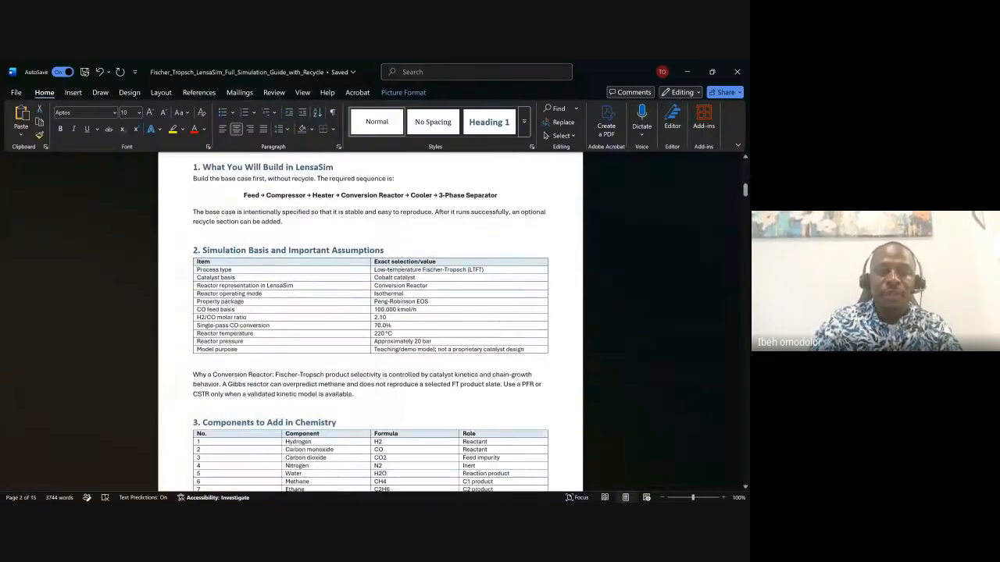
pyautogui.scroll(-6, 420, 320)
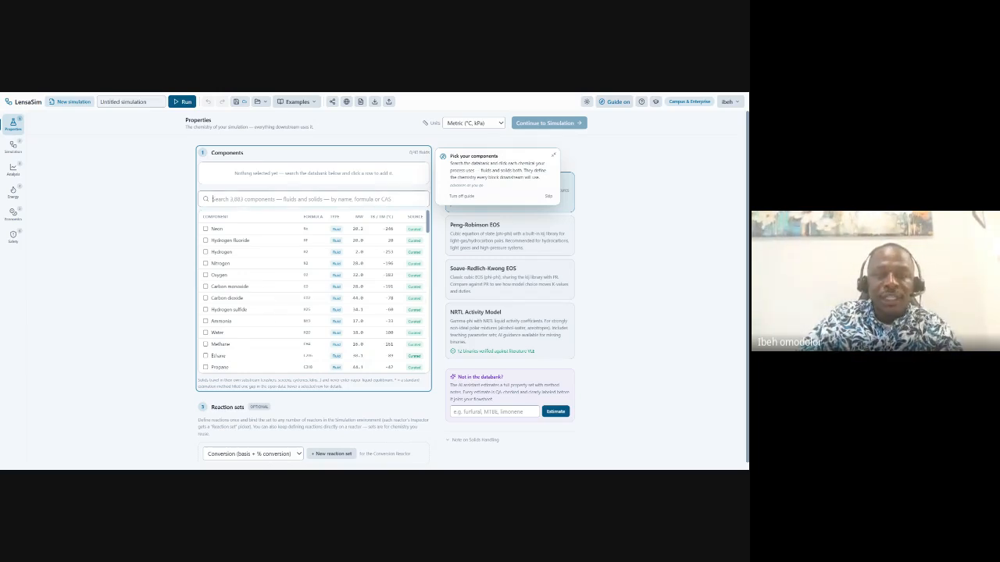
# Add Hydrogen, Carbon monoxide and Carbon dioxide to the simulation components.
pyautogui.write('hydro')
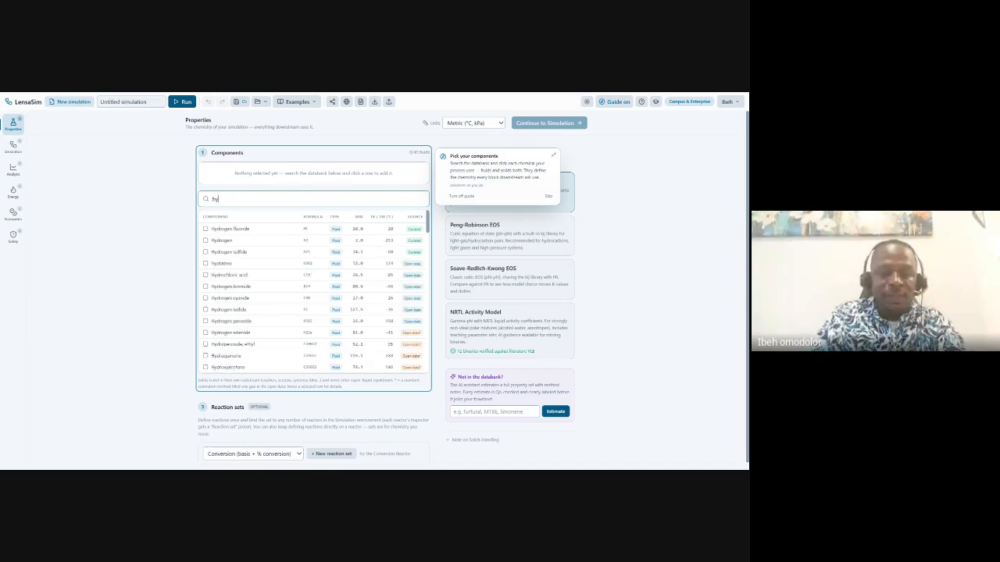
pyautogui.click(207, 246)
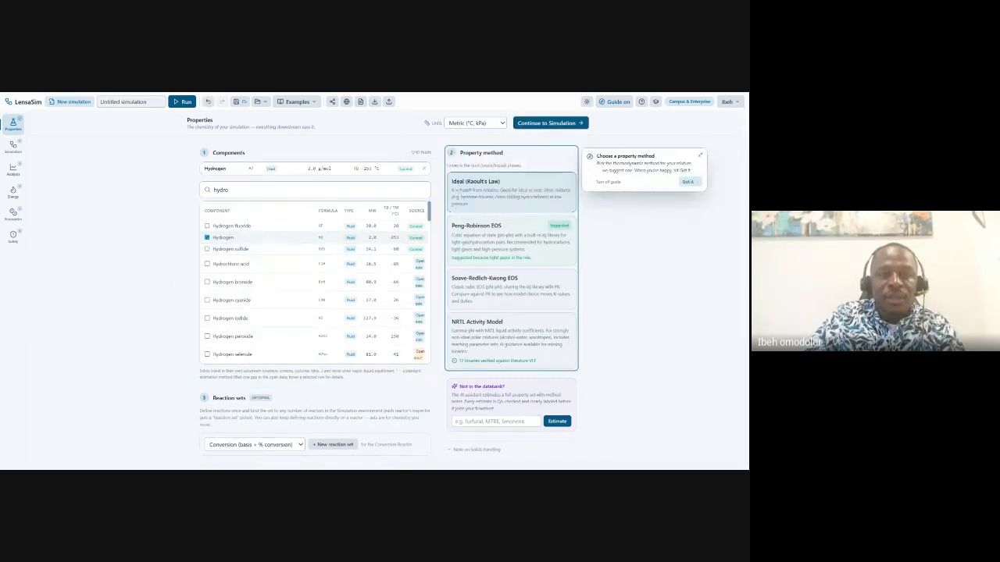
pyautogui.press('BackSpace')
pyautogui.press('BackSpace')
pyautogui.press('BackSpace')
pyautogui.press('BackSpace')
pyautogui.press('BackSpace')
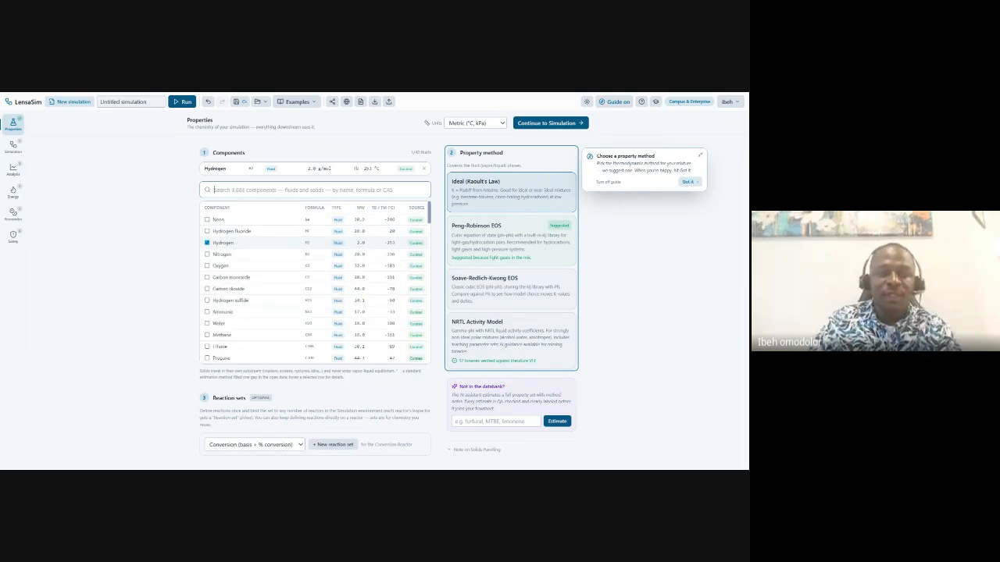
pyautogui.click(207, 278)
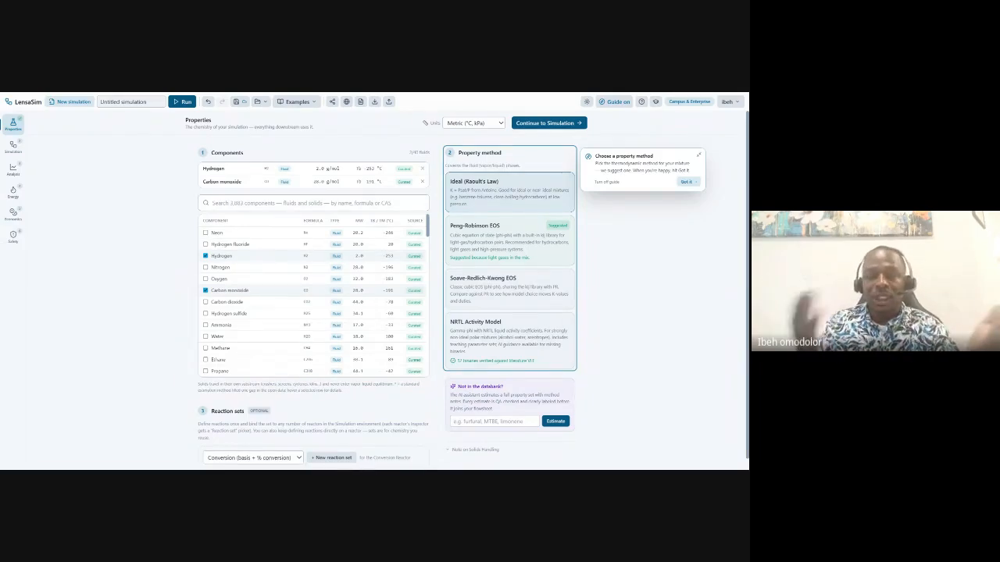
pyautogui.click(207, 303)
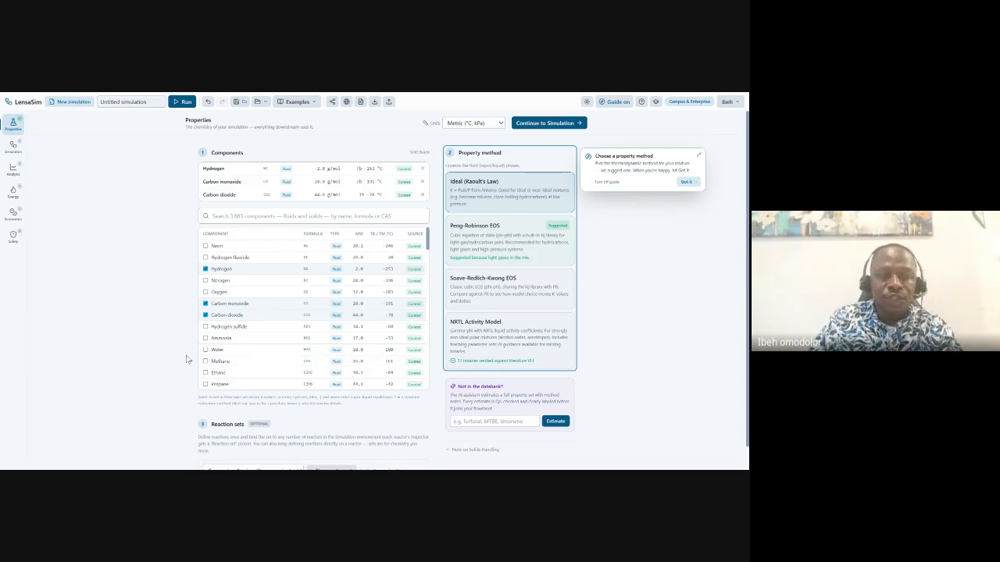
# Search for nitrogen, add Nitrogen to the components and clear the search box.
pyautogui.click(213, 216)
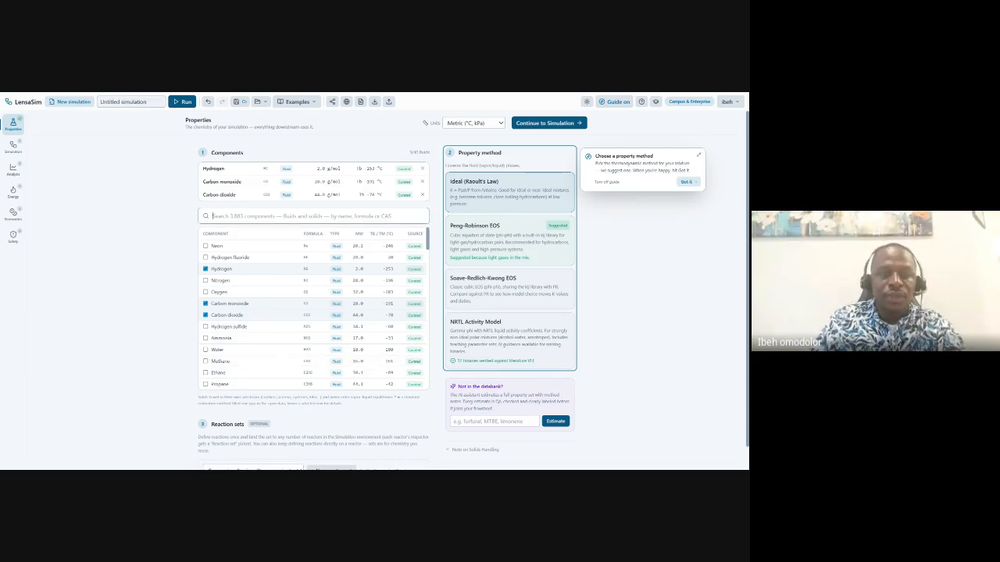
pyautogui.write('nitrog')
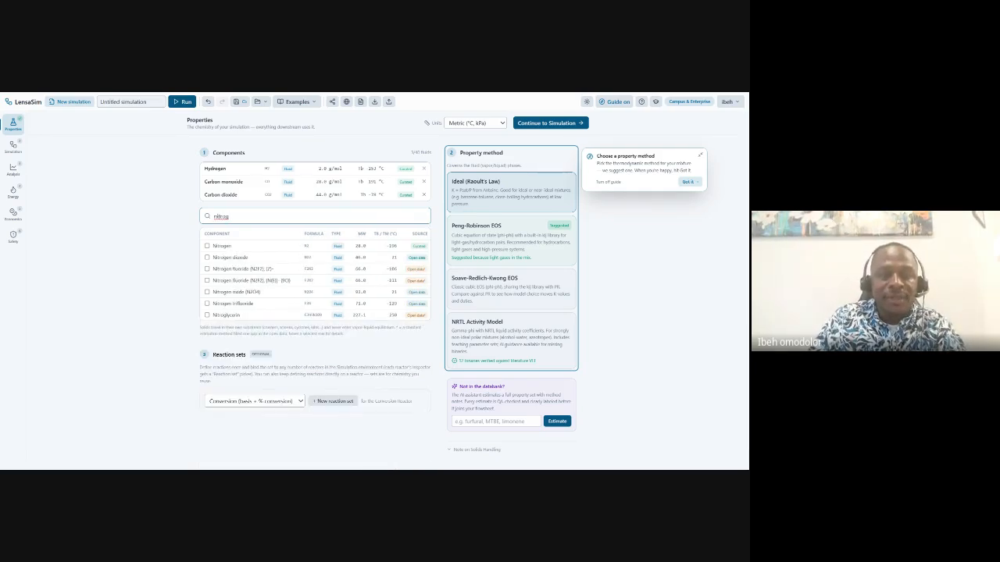
pyautogui.click(207, 246)
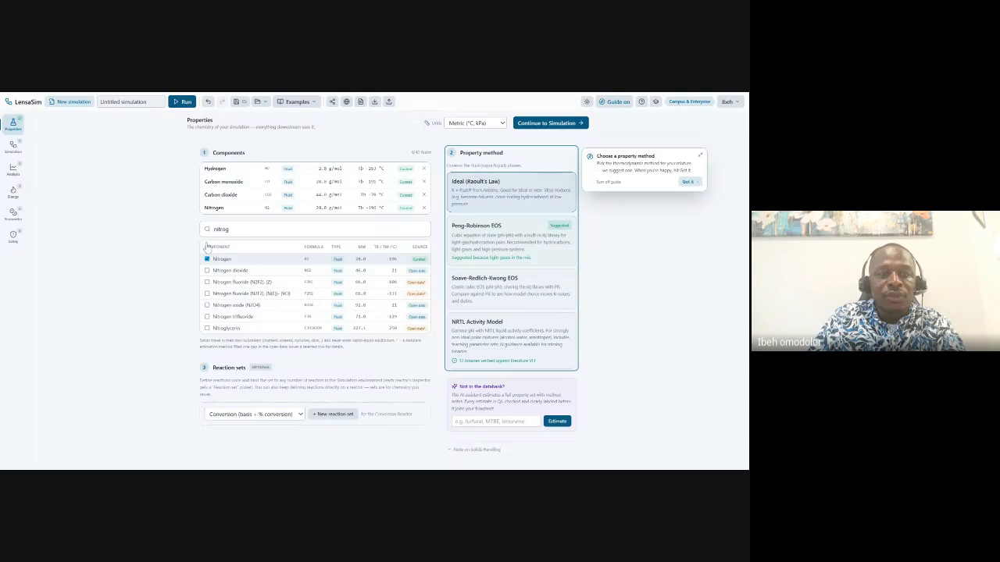
pyautogui.click(255, 229)
pyautogui.press('BackSpace')
pyautogui.press('BackSpace')
pyautogui.press('BackSpace')
pyautogui.press('BackSpace')
pyautogui.press('BackSpace')
pyautogui.press('BackSpace')
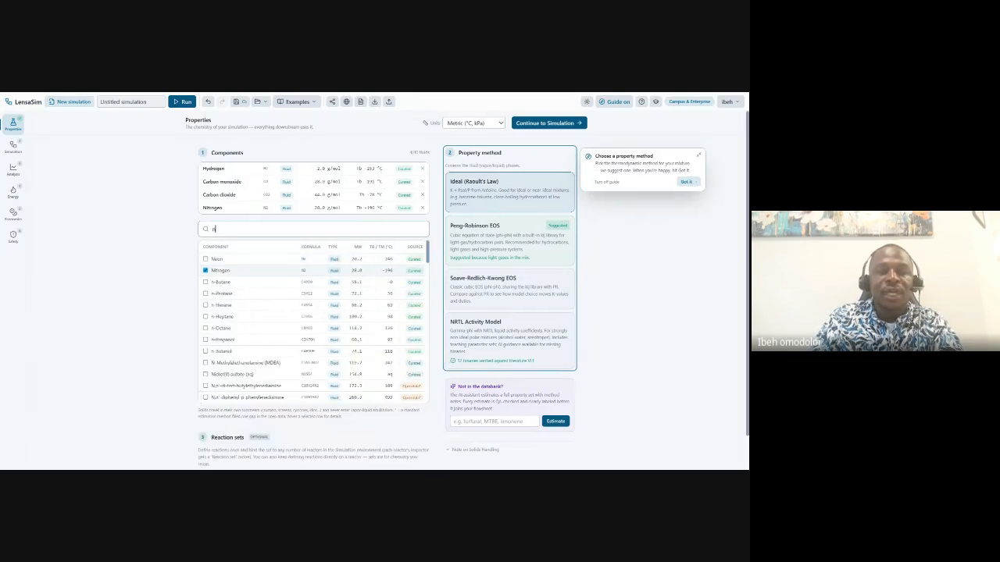
# Add Water and Methane to the component list.
pyautogui.click(212, 229)
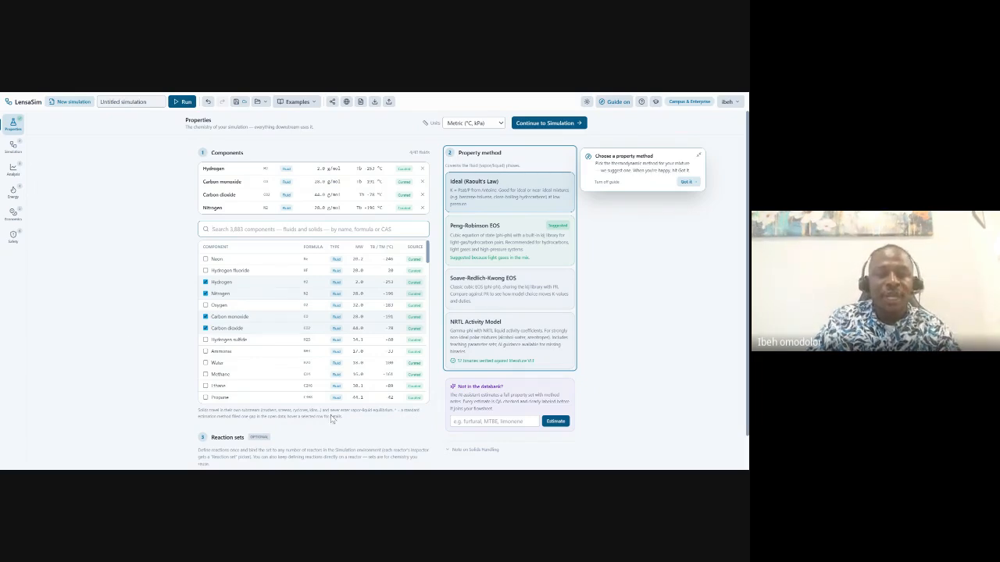
pyautogui.write('water')
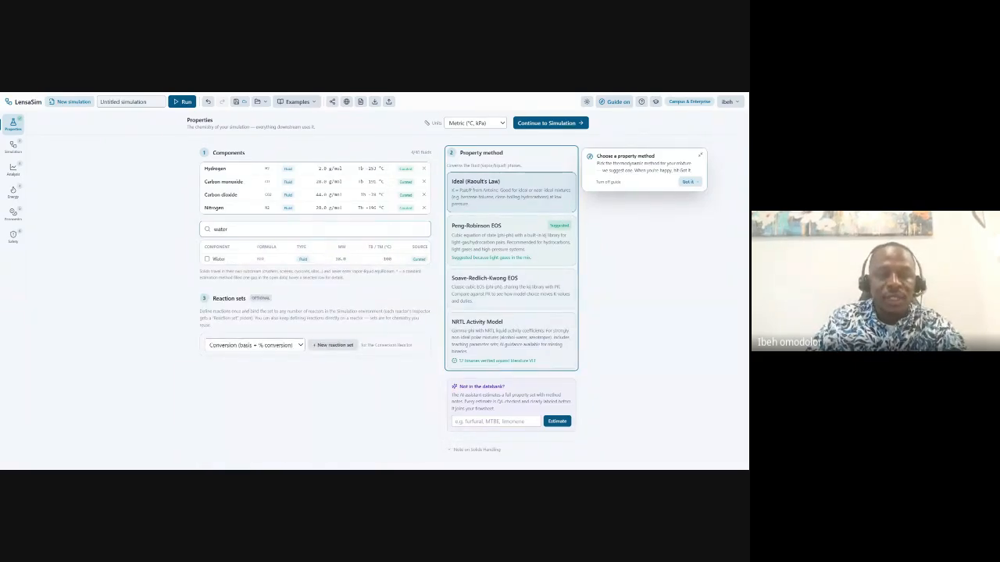
pyautogui.click(206, 258)
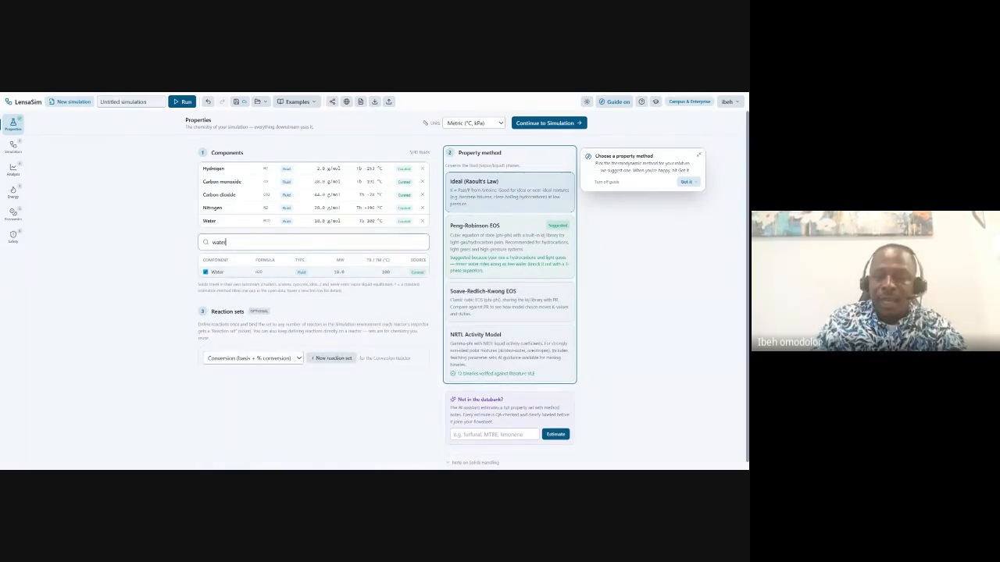
pyautogui.press('BackSpace')
pyautogui.press('BackSpace')
pyautogui.press('BackSpace')
pyautogui.press('BackSpace')
pyautogui.press('BackSpace')
pyautogui.write('methane')
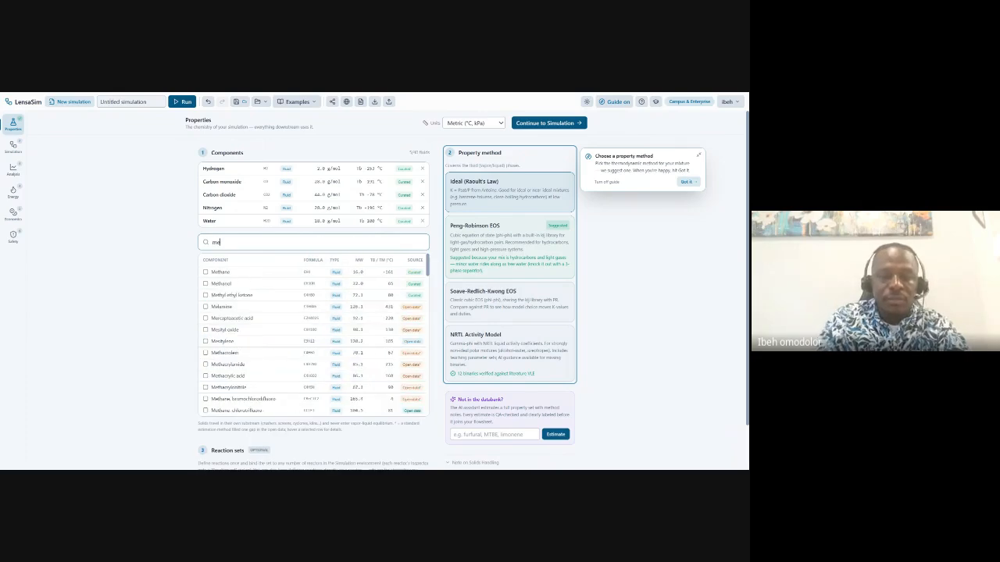
pyautogui.click(206, 273)
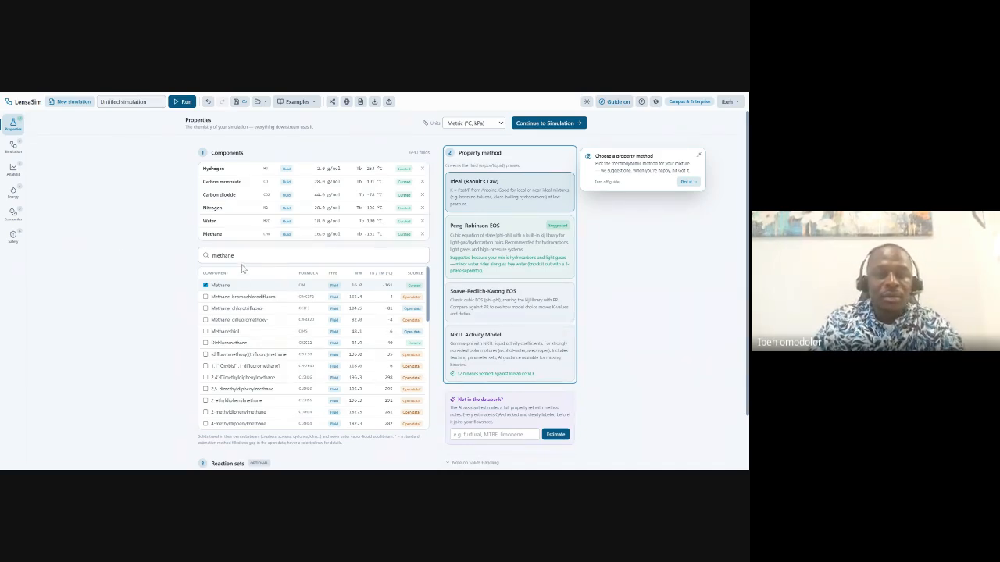
pyautogui.press('BackSpace')
pyautogui.press('BackSpace')
pyautogui.press('BackSpace')
pyautogui.press('BackSpace')
pyautogui.press('BackSpace')
pyautogui.press('BackSpace')
pyautogui.press('BackSpace')
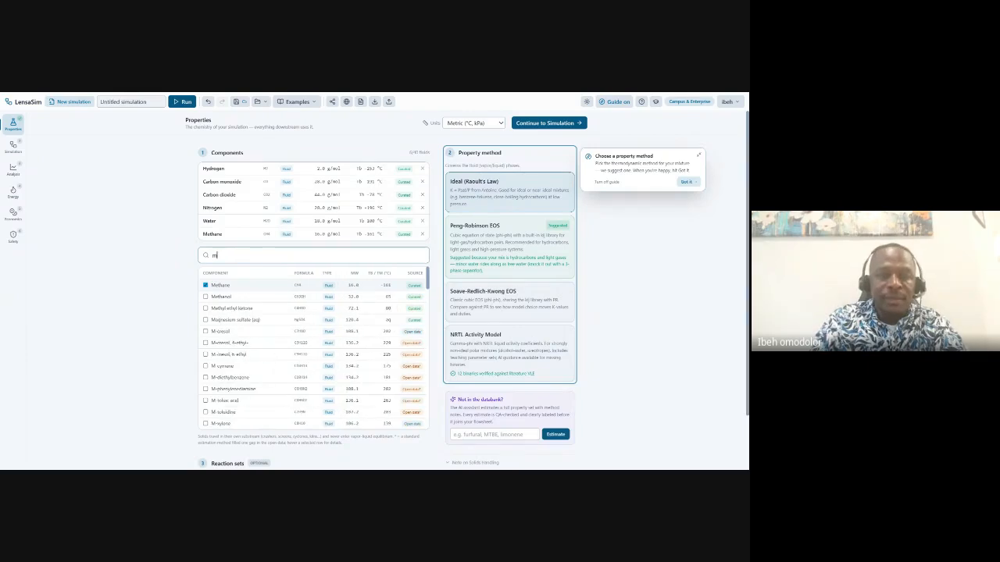
# Add Ethane to the components, then search the databank for 'propan'.
pyautogui.write('ethan')
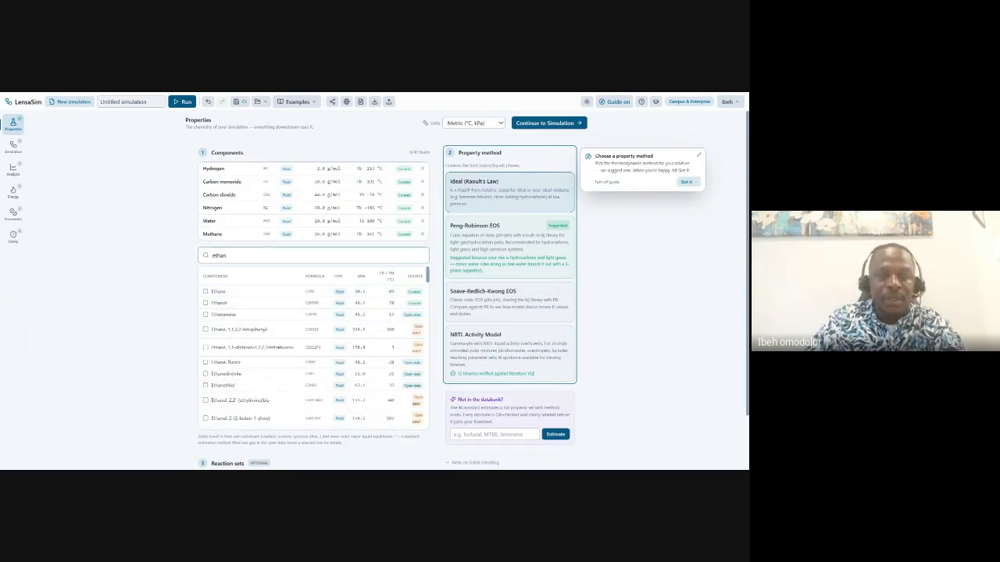
pyautogui.click(206, 291)
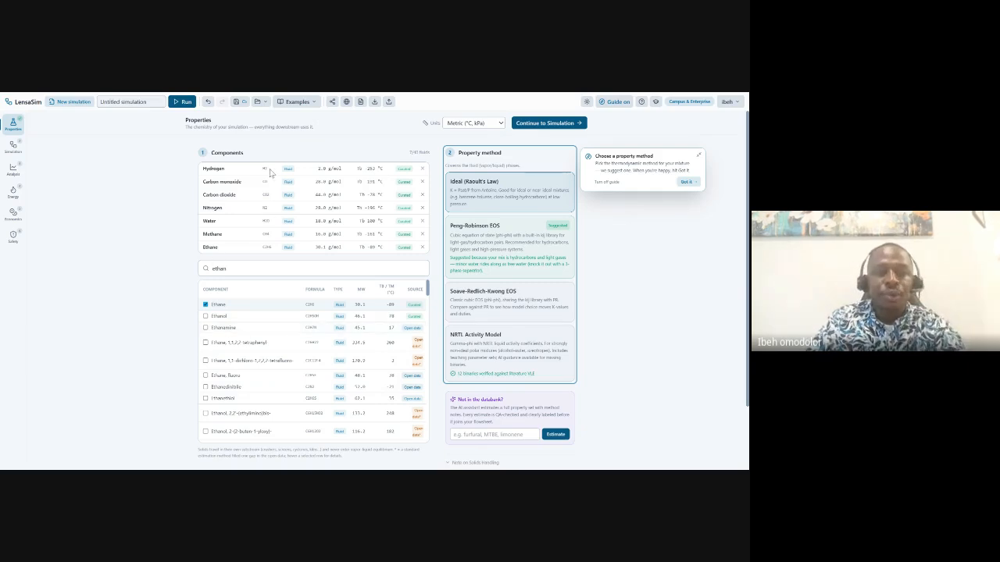
pyautogui.click(229, 268)
pyautogui.press('BackSpace')
pyautogui.press('BackSpace')
pyautogui.press('BackSpace')
pyautogui.press('BackSpace')
pyautogui.press('BackSpace')
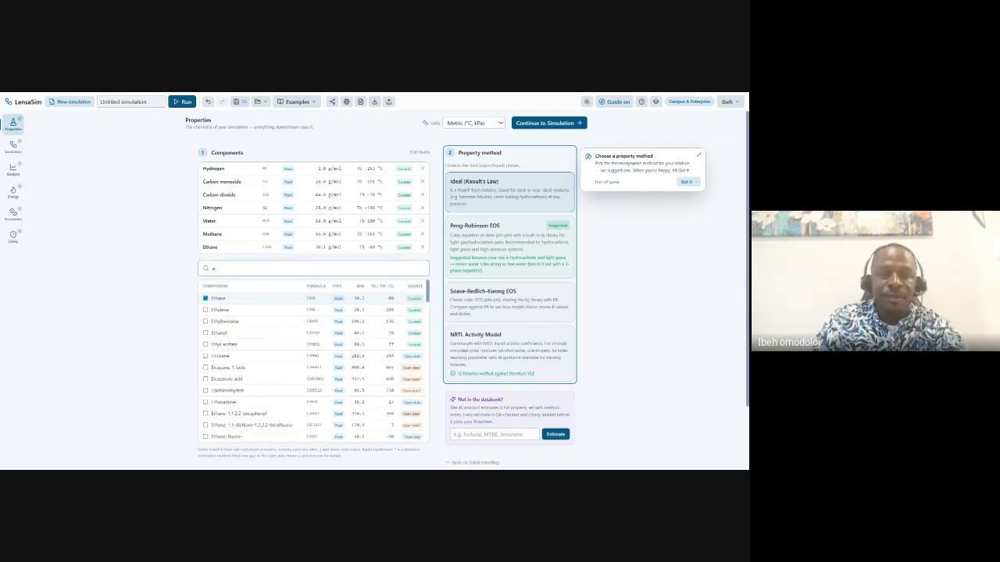
pyautogui.write('propan')
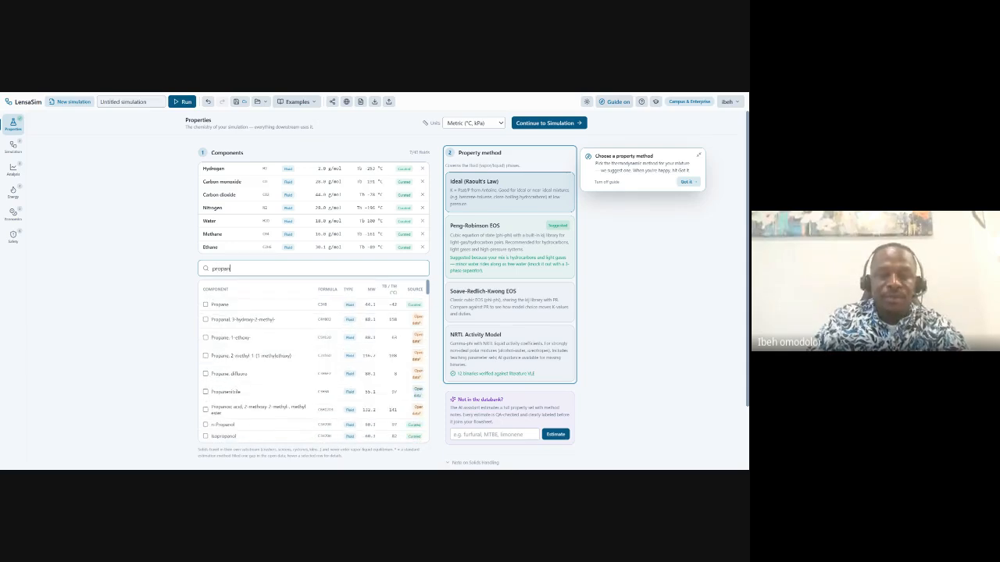
# Add Propane and n-Butane to the component list.
pyautogui.click(205, 305)
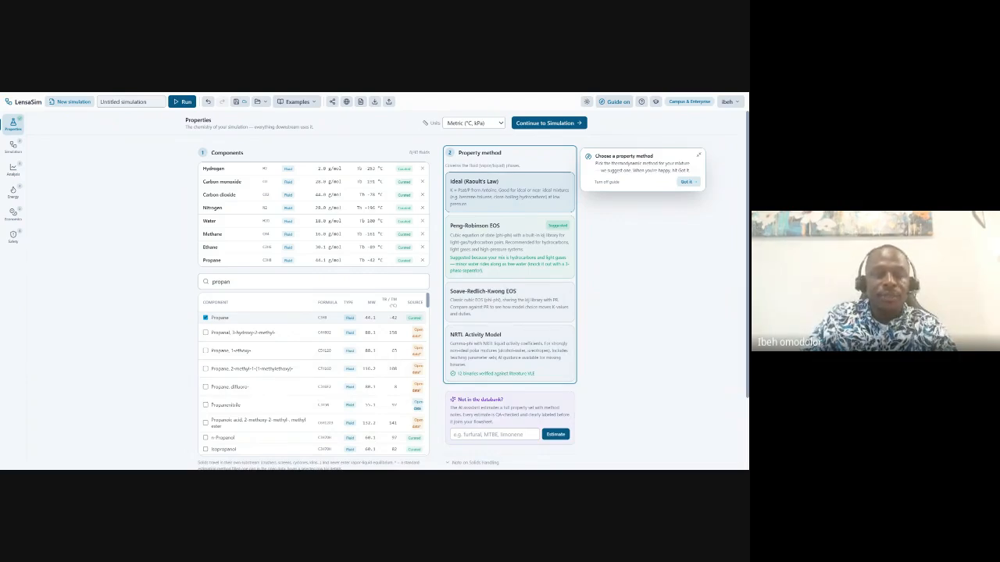
pyautogui.press('BackSpace')
pyautogui.press('BackSpace')
pyautogui.press('BackSpace')
pyautogui.press('BackSpace')
pyautogui.press('BackSpace')
pyautogui.press('BackSpace')
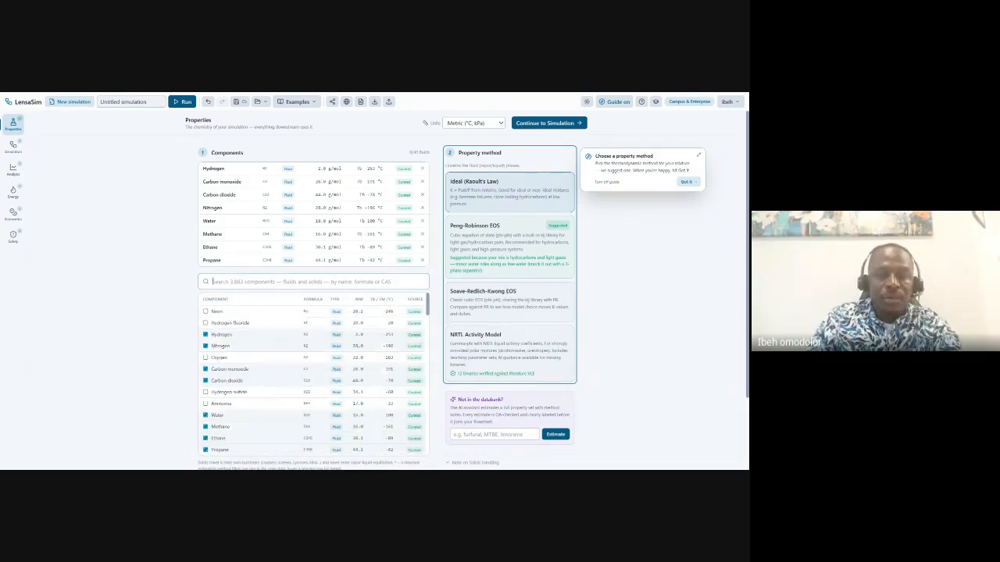
pyautogui.write('but')
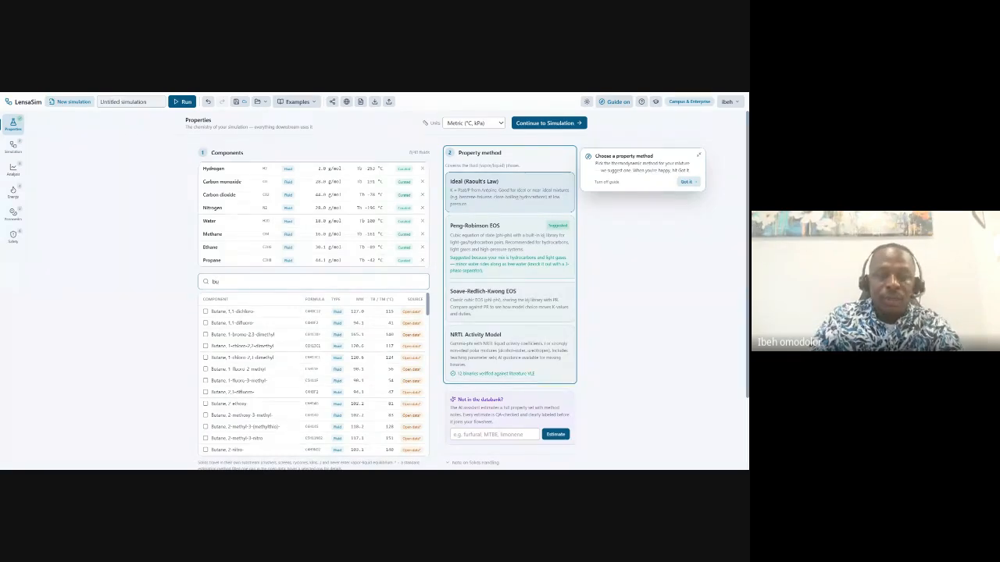
pyautogui.press('BackSpace')
pyautogui.press('BackSpace')
pyautogui.write('n')
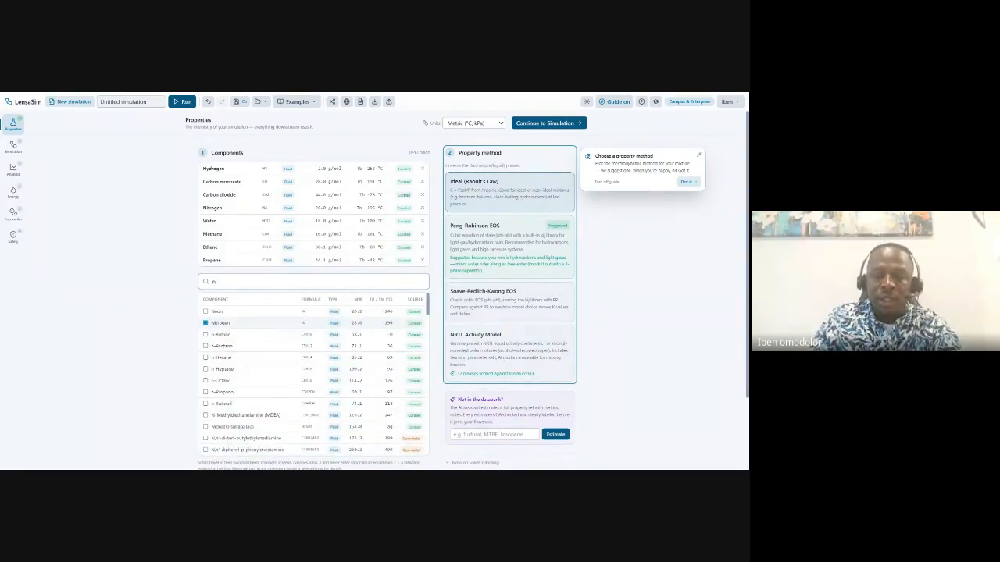
pyautogui.write('-')
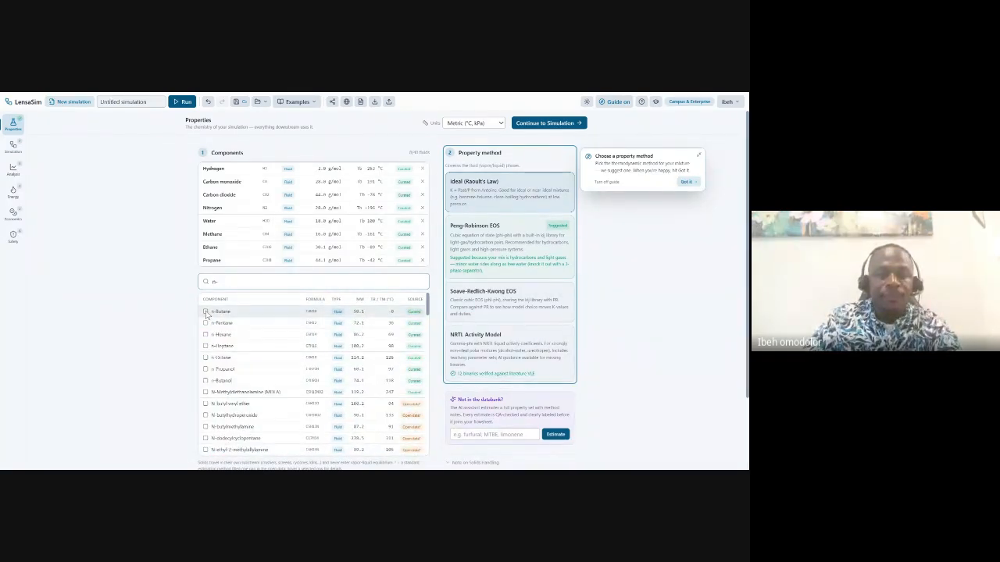
pyautogui.click(205, 312)
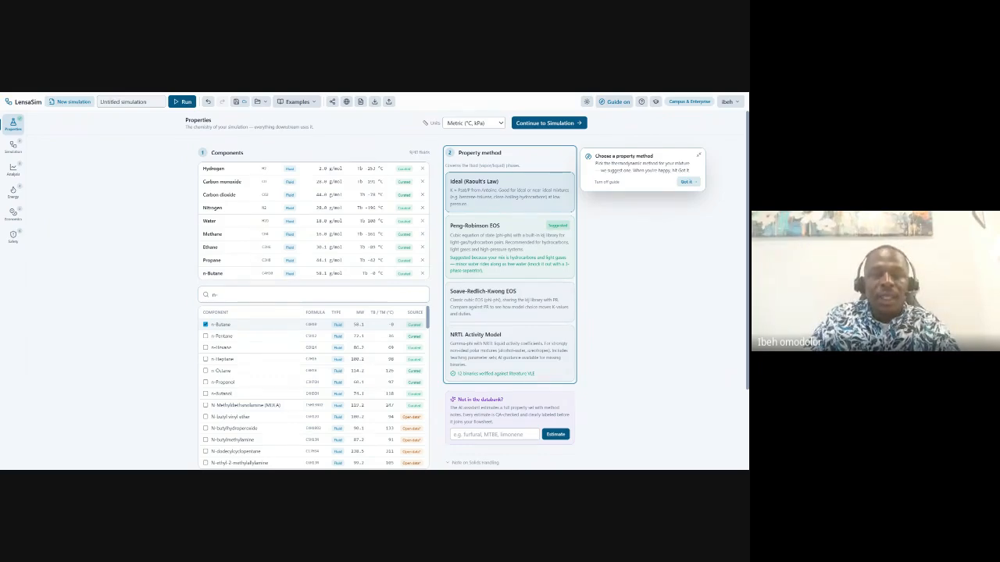
# Add n-Hexane and Decane to the component list.
pyautogui.click(216, 294)
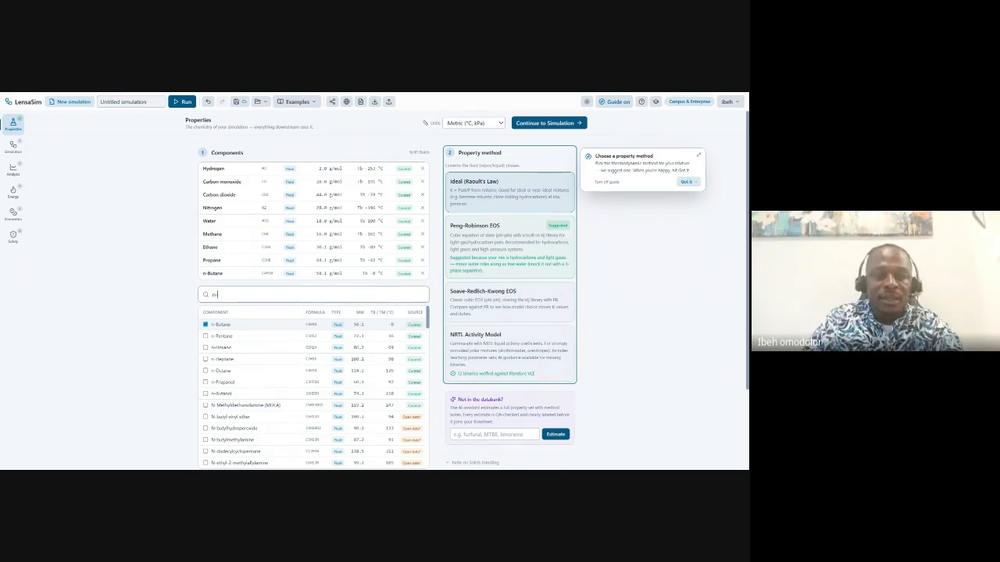
pyautogui.write('h')
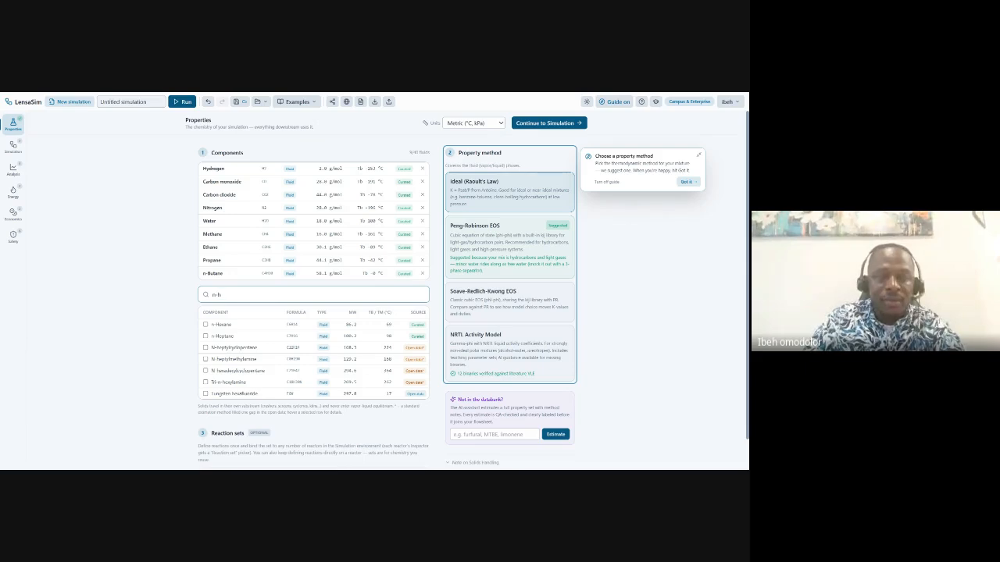
pyautogui.click(206, 324)
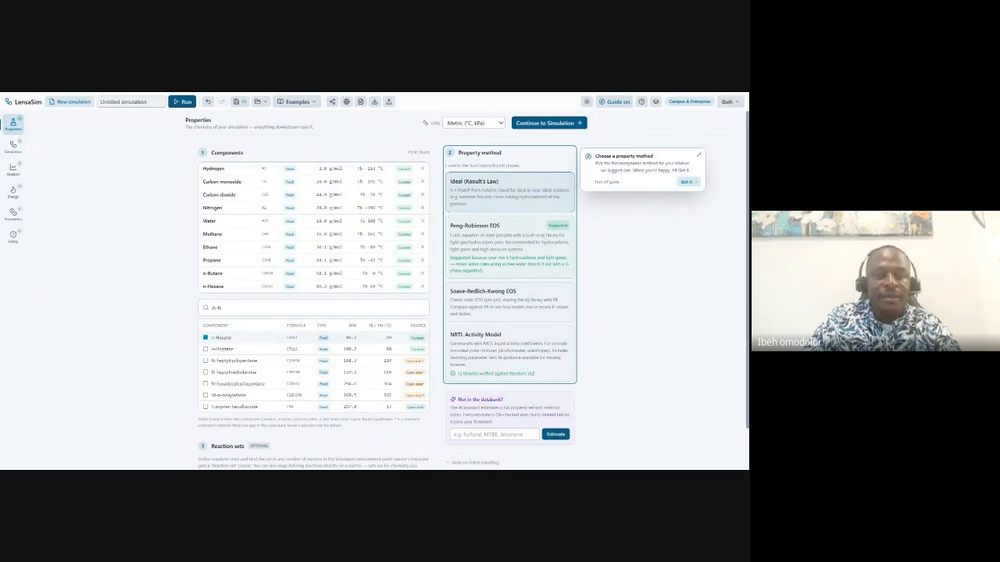
pyautogui.click(219, 308)
pyautogui.press('BackSpace')
pyautogui.write('d')
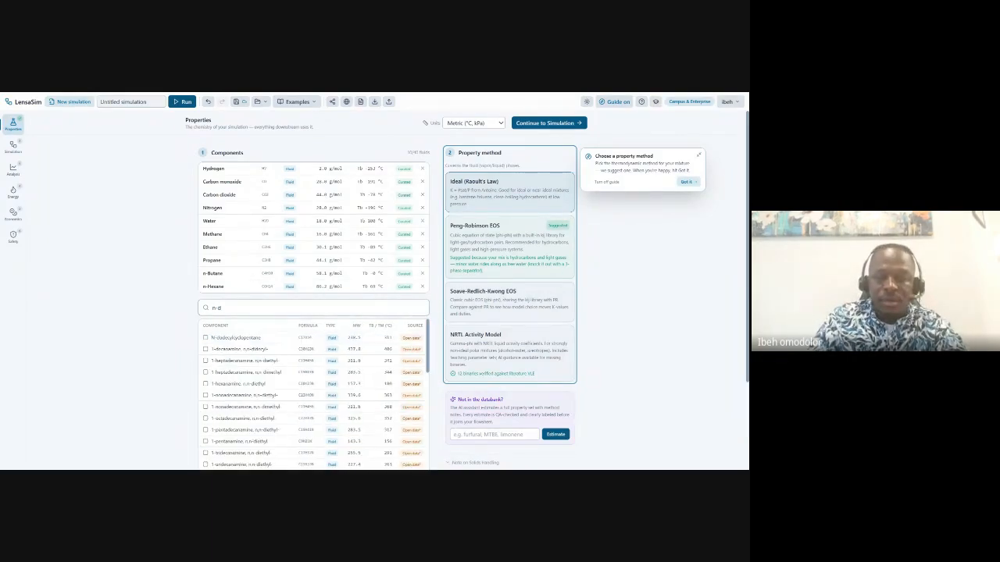
pyautogui.press('BackSpace')
pyautogui.press('BackSpace')
pyautogui.press('BackSpace')
pyautogui.write('dec')
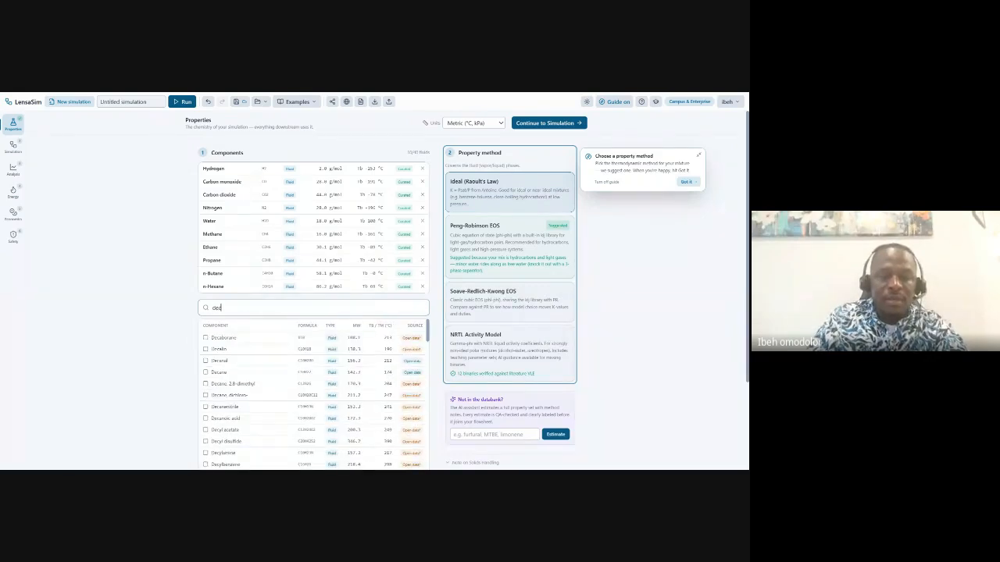
pyautogui.click(206, 374)
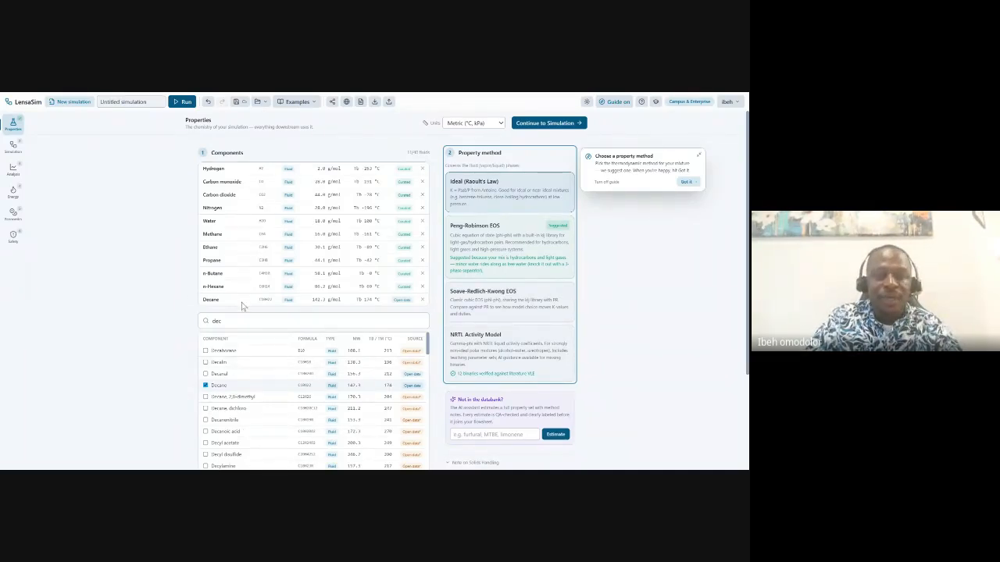
# Add Hexadecane, bringing the simulation to twelve components.
pyautogui.click(297, 321)
pyautogui.press('BackSpace')
pyautogui.press('BackSpace')
pyautogui.press('BackSpace')
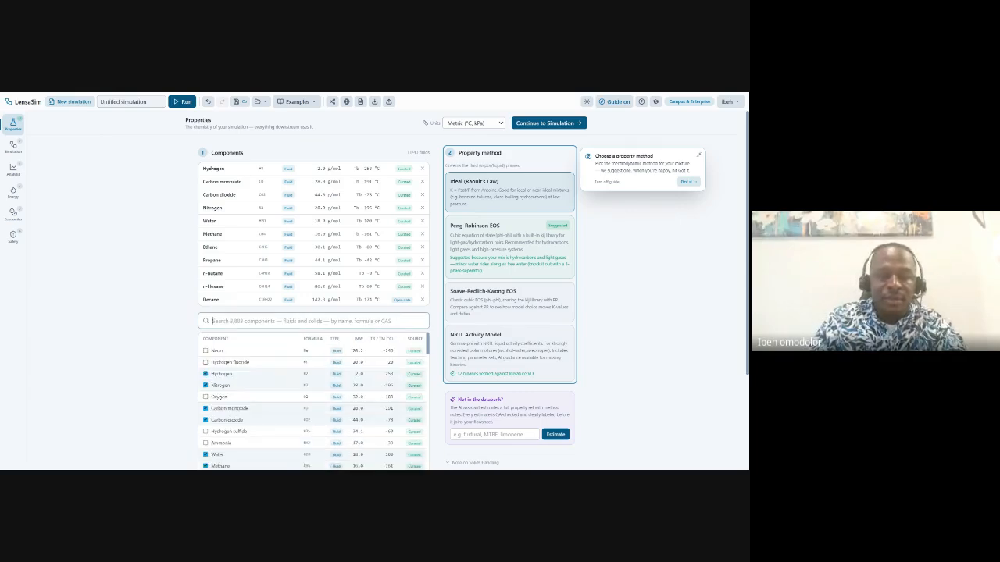
pyautogui.write('he')
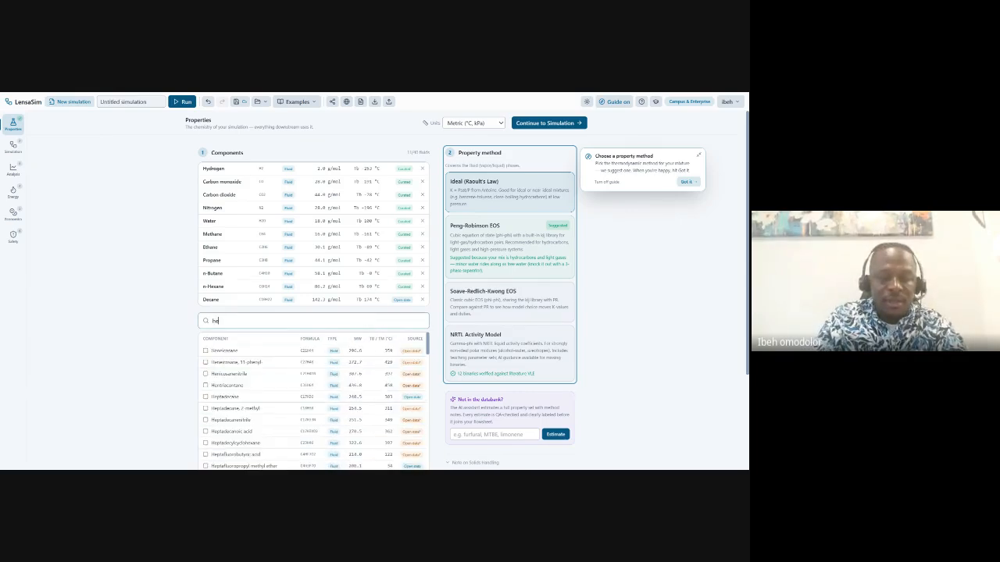
pyautogui.write('xa')
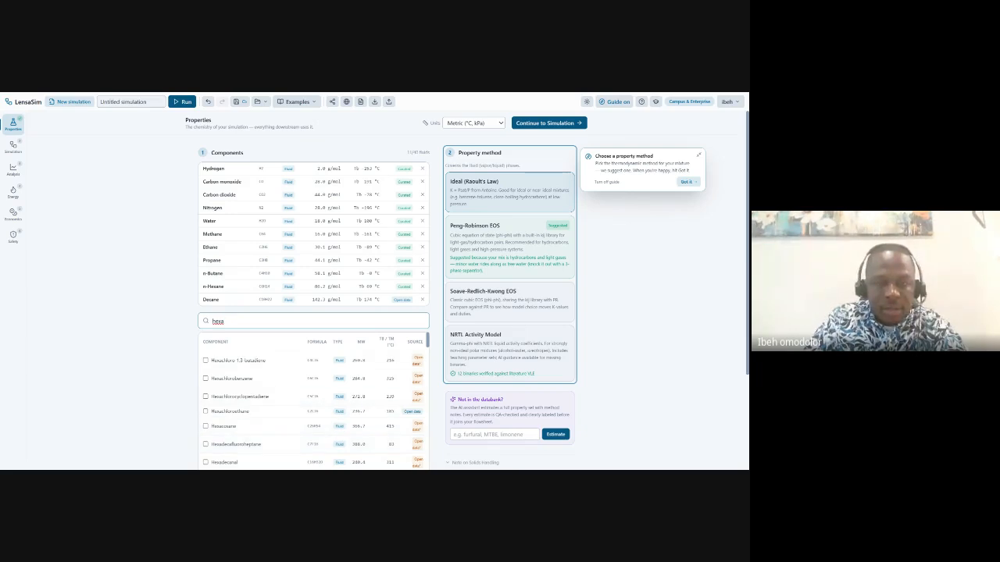
pyautogui.write('d')
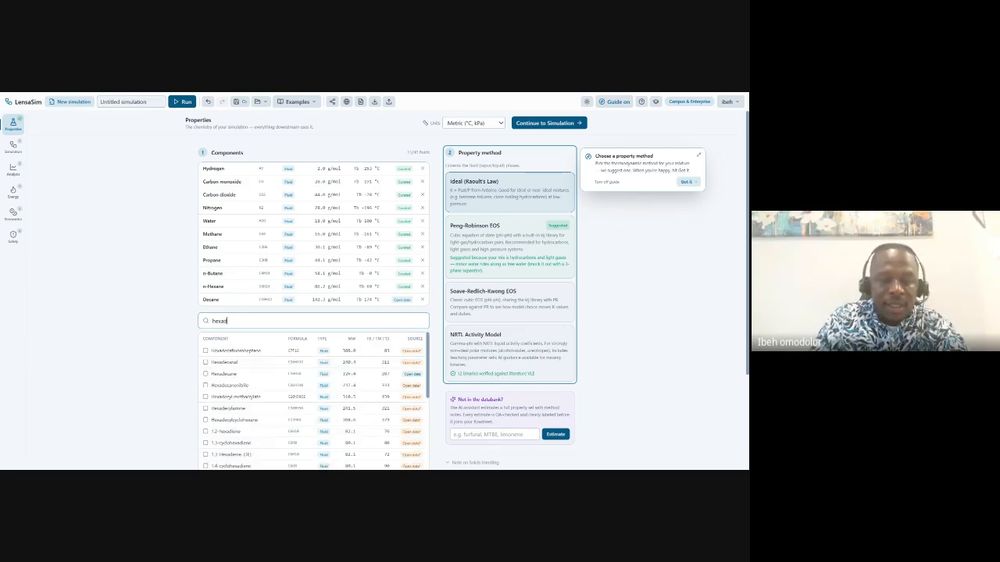
pyautogui.click(206, 375)
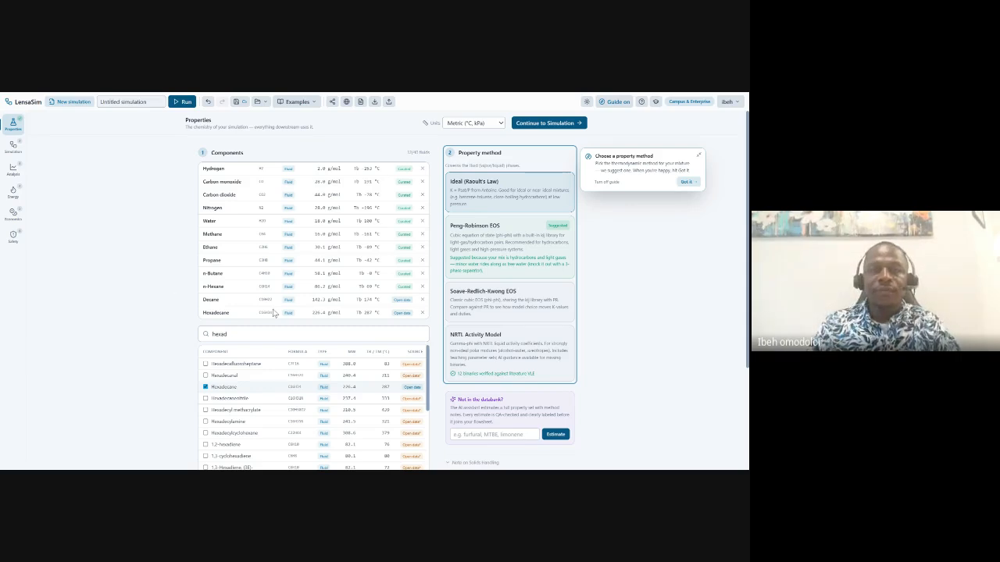
# Toggle the guide off and on, then select Peng-Robinson EOS as the property method.
pyautogui.click(617, 104)
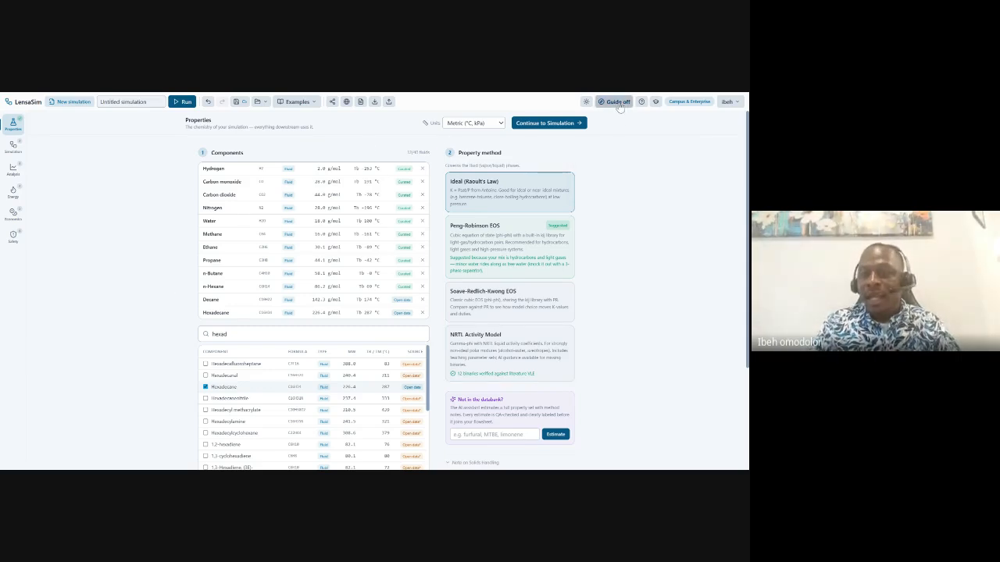
pyautogui.click(618, 103)
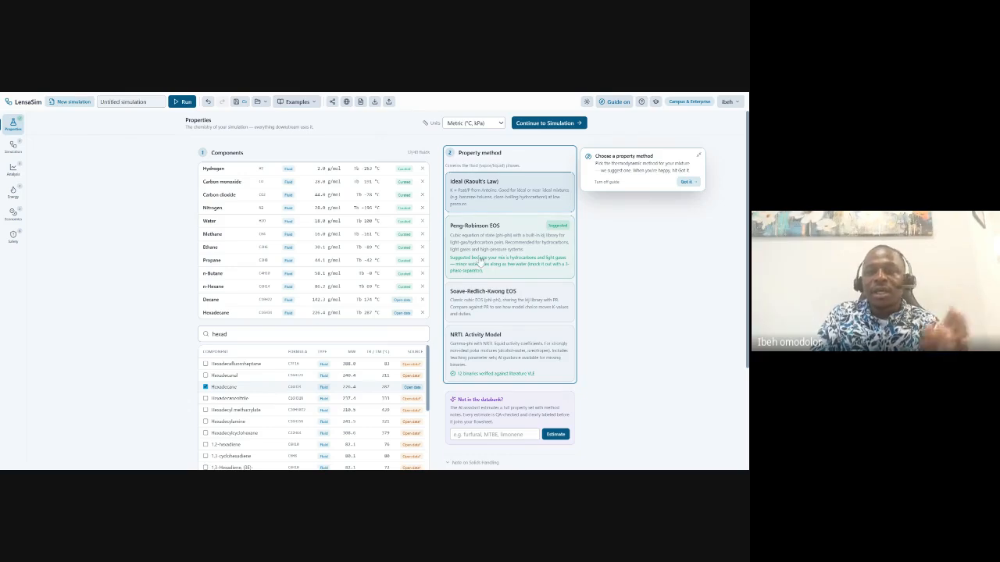
pyautogui.click(514, 246)
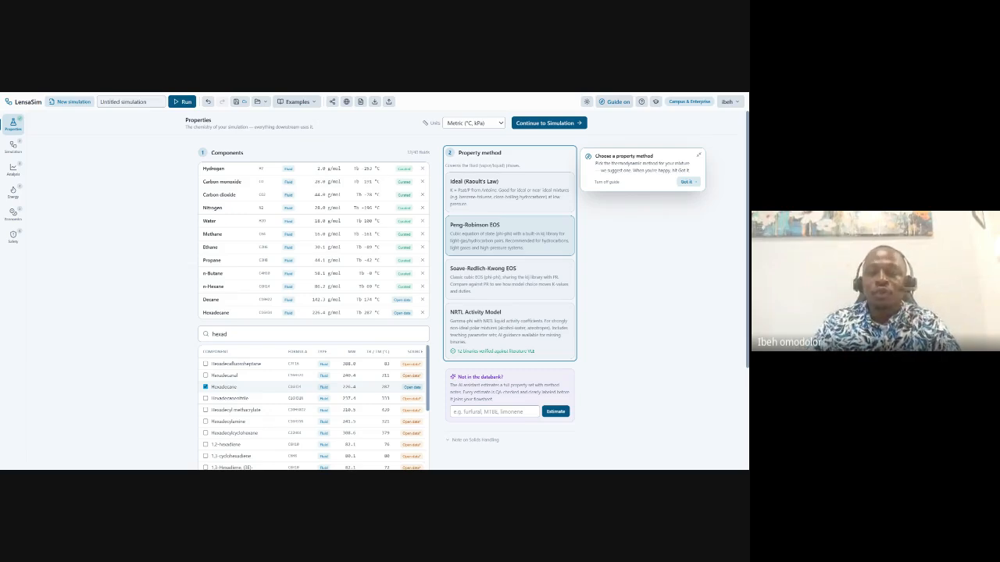
# Continue to the simulation flowsheet and place a FEED-1 feed stream on the canvas.
pyautogui.click(547, 125)
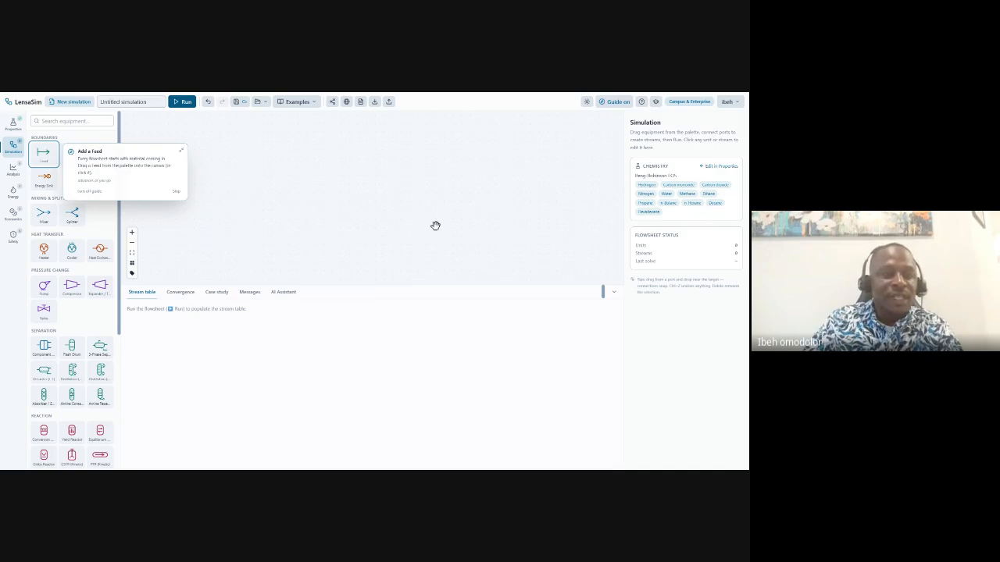
pyautogui.click(45, 156)
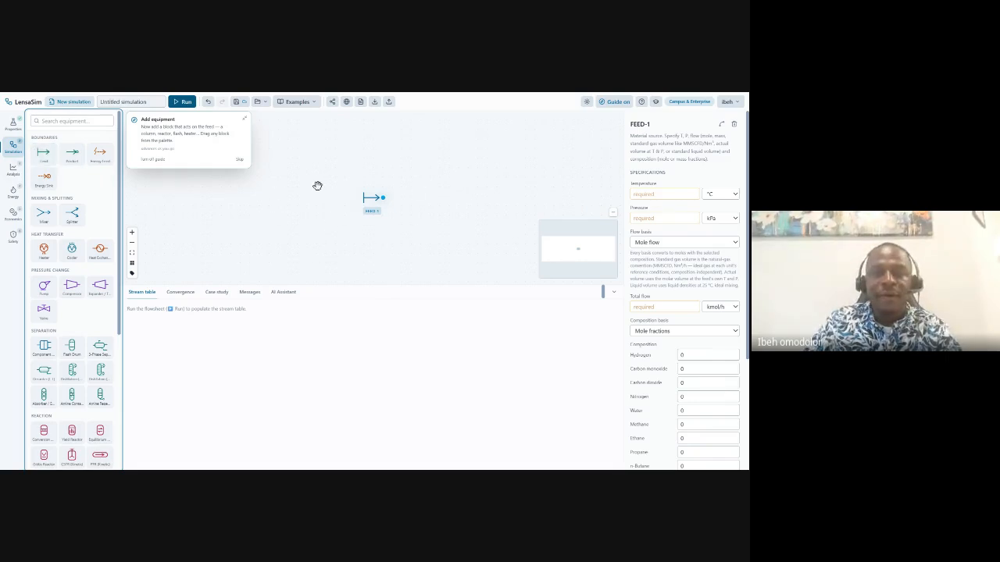
# Move FEED-1 to the left of the canvas and set its hydrogen mole fraction to 0.67.
pyautogui.moveTo(374, 201); pyautogui.dragTo(190, 199)
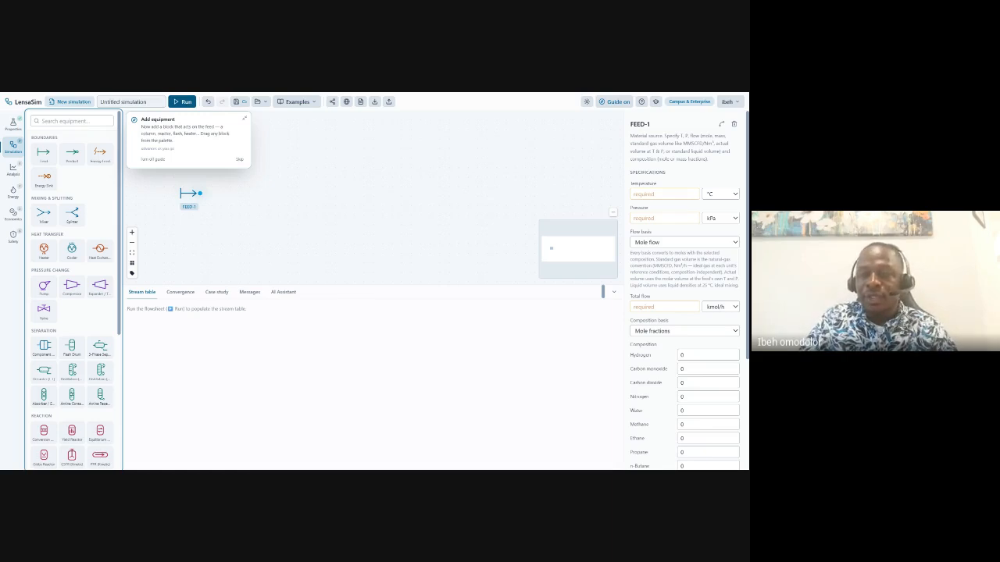
pyautogui.click(681, 355)
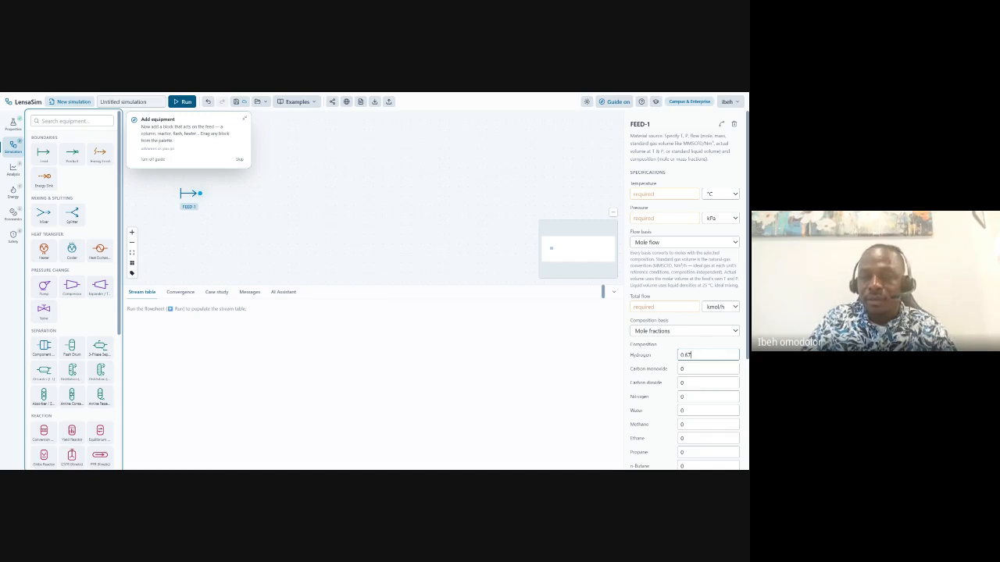
# Enter FEED-1 mole fractions: carbon monoxide 0.31, carbon dioxide 0.03, nitrogen 0.006.
pyautogui.click(684, 369)
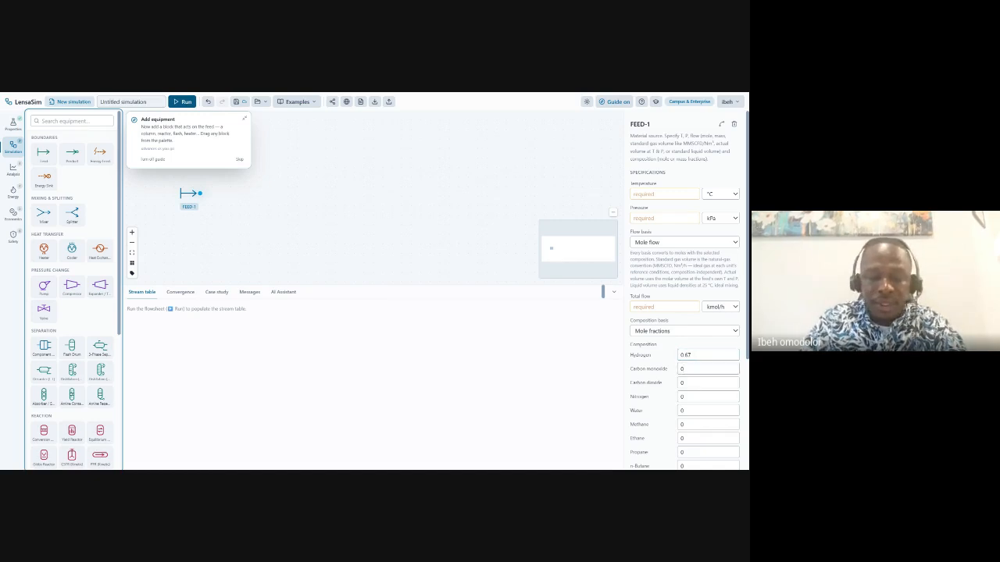
pyautogui.write('.31')
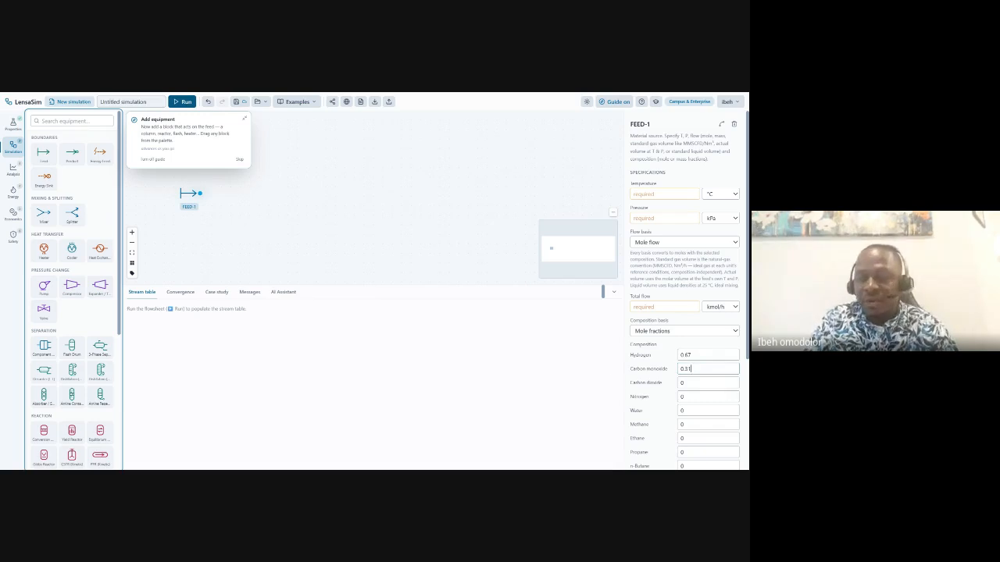
pyautogui.click(692, 382)
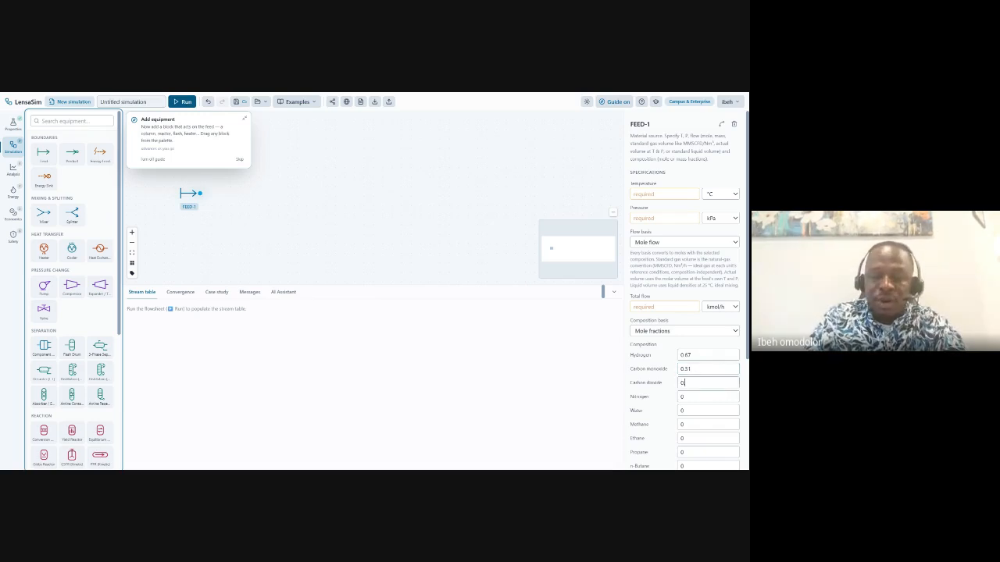
pyautogui.write('.03')
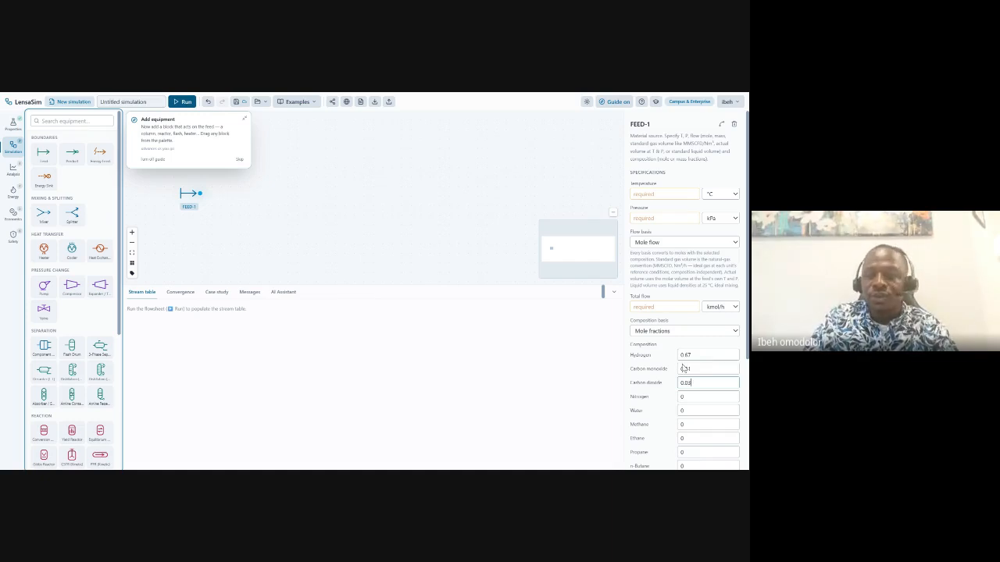
pyautogui.click(685, 397)
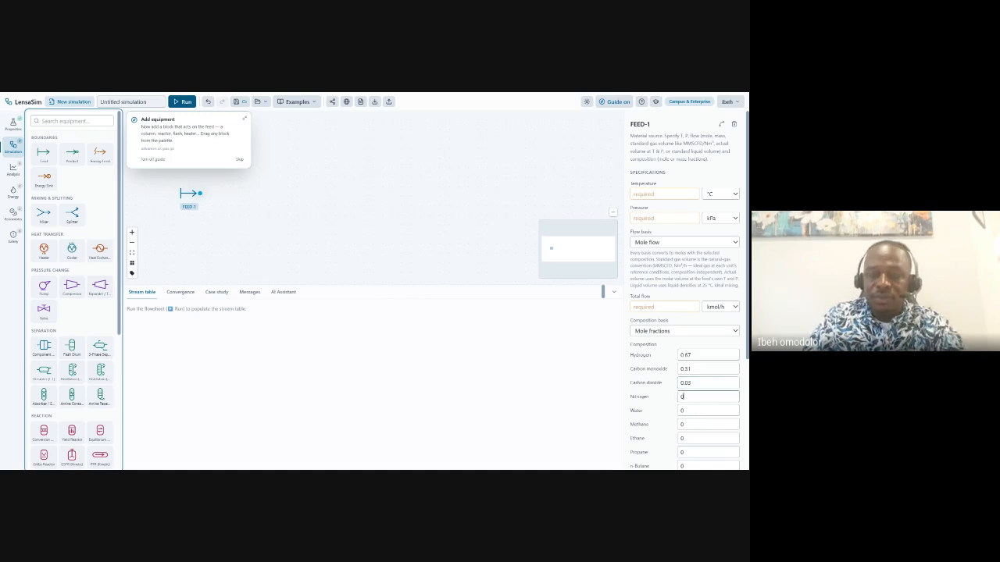
pyautogui.write('.006')
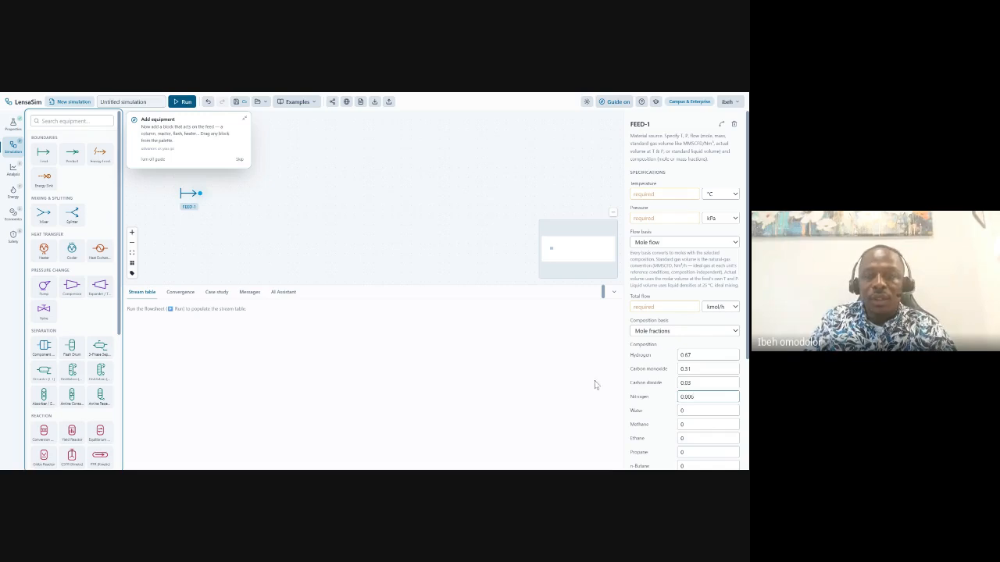
# Set FEED-1 total flow to 313 kmol/h, temperature to 40 °C and pressure unit to bar.
pyautogui.click(663, 307)
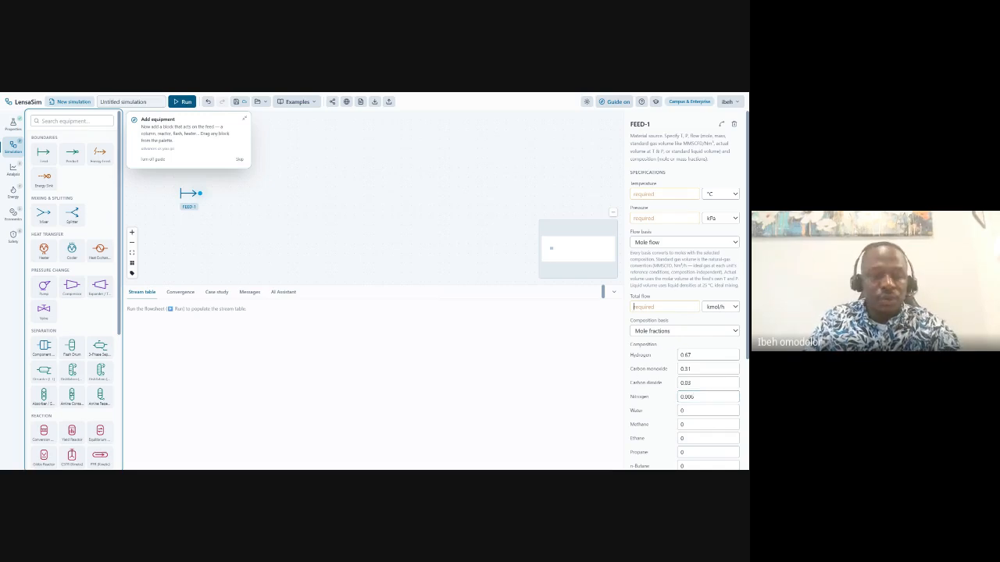
pyautogui.write('313')
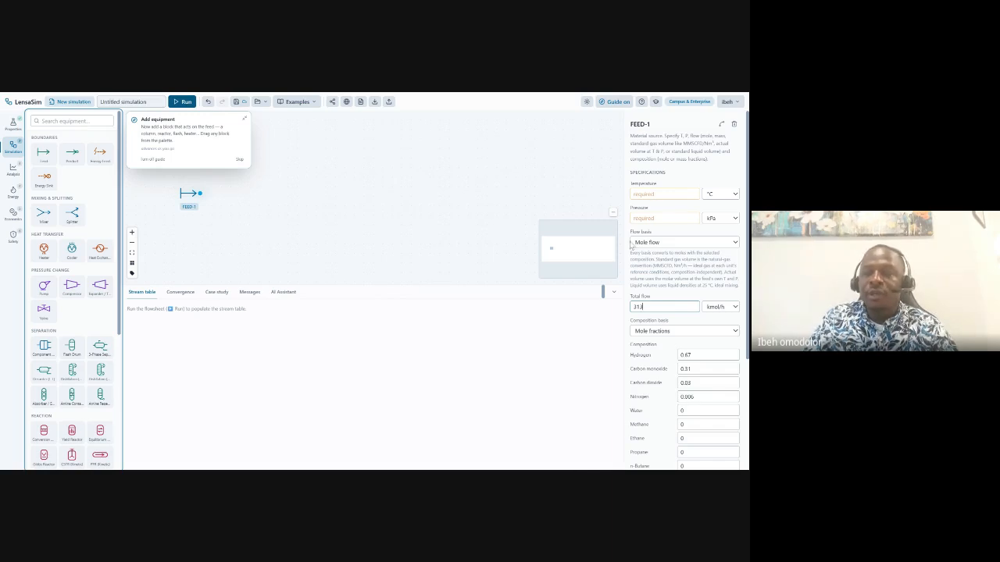
pyautogui.click(650, 195)
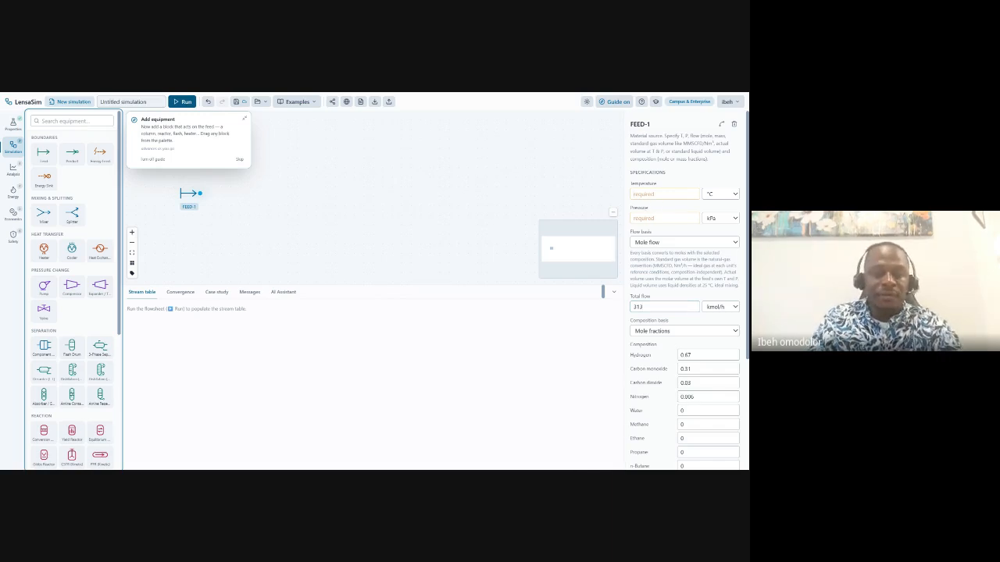
pyautogui.write('40')
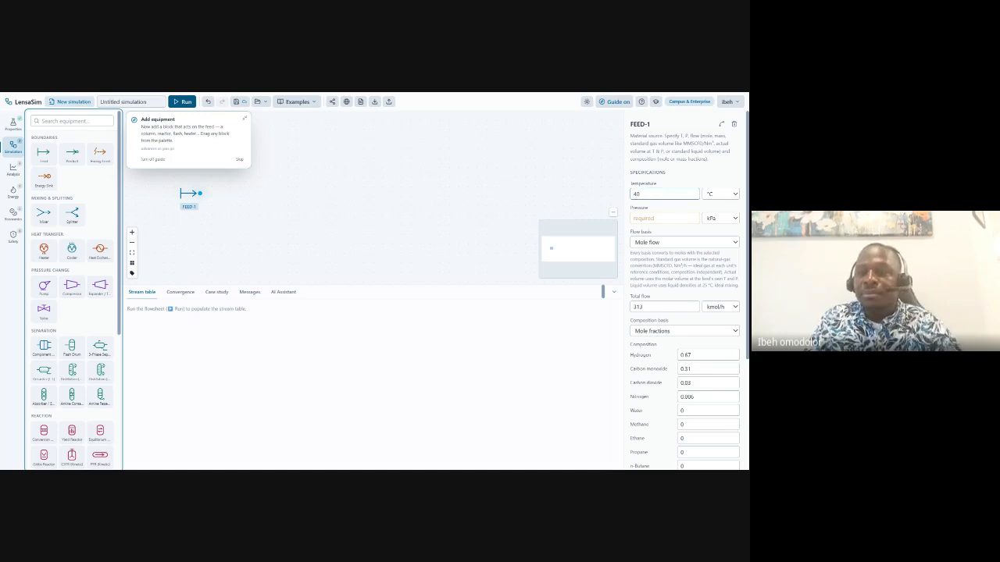
pyautogui.click(731, 220)
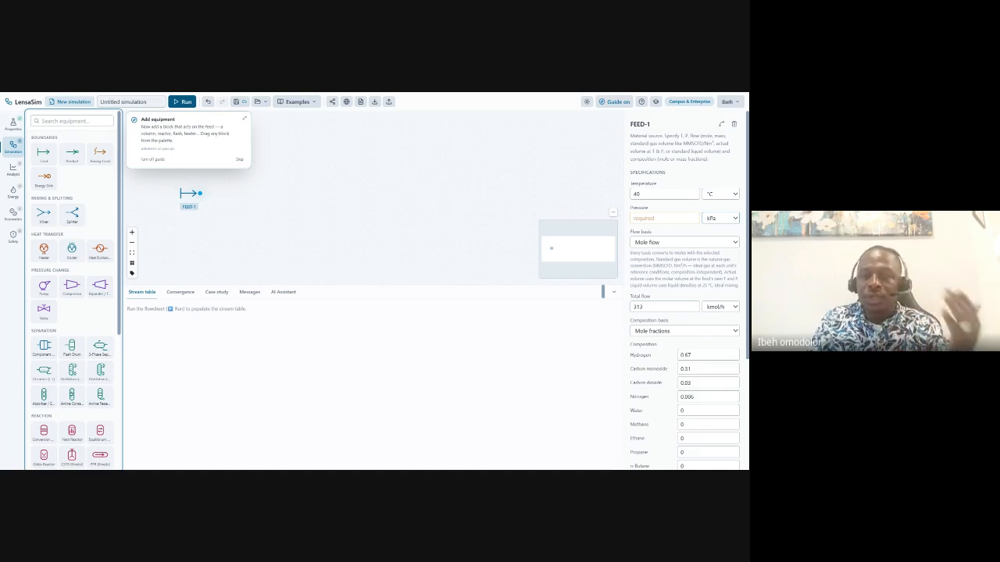
pyautogui.click(712, 236)
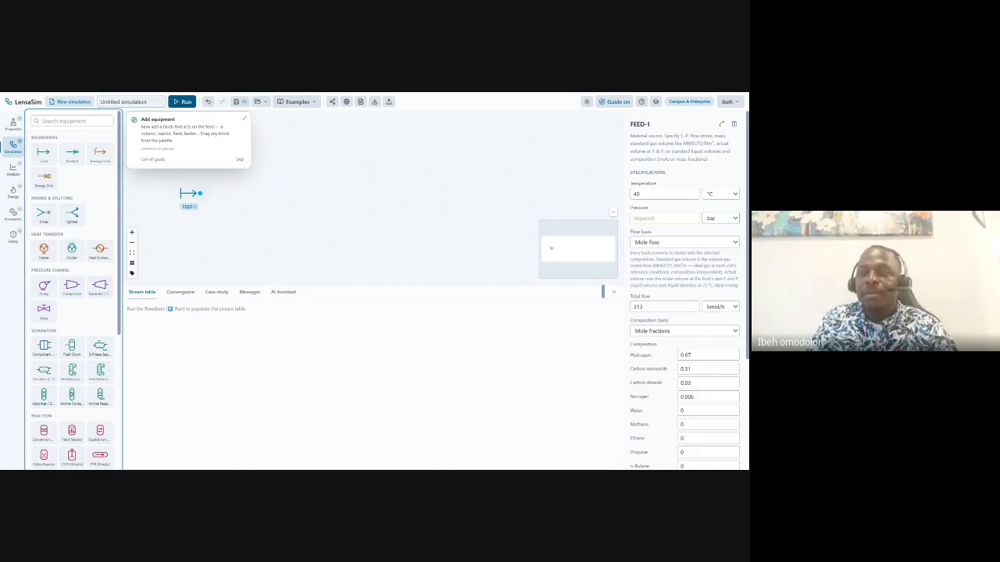
pyautogui.click(664, 218)
# Set the feed pressure to 10 bar and normalize the FEED-1 composition to sum to 1.
pyautogui.write('10')
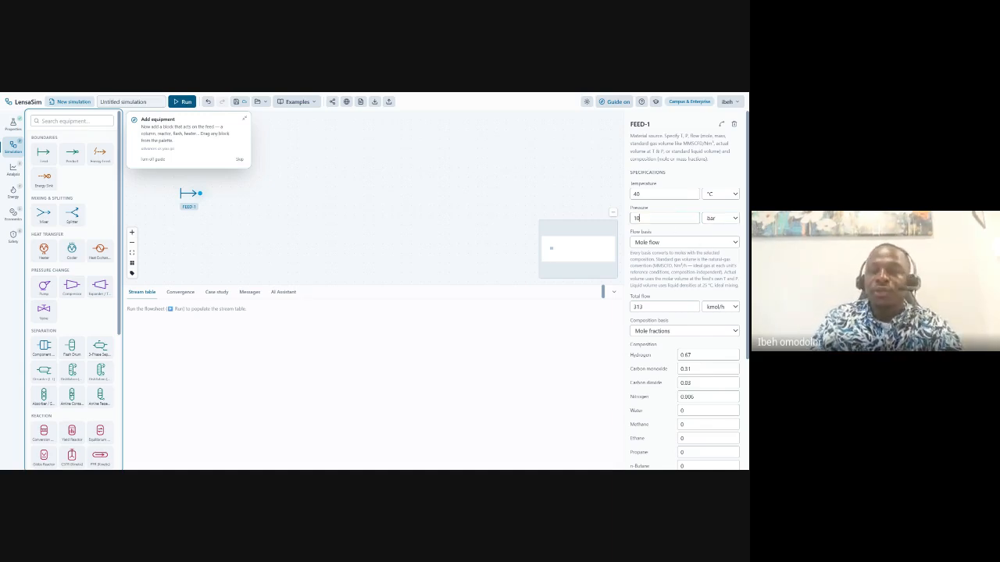
pyautogui.click(309, 238)
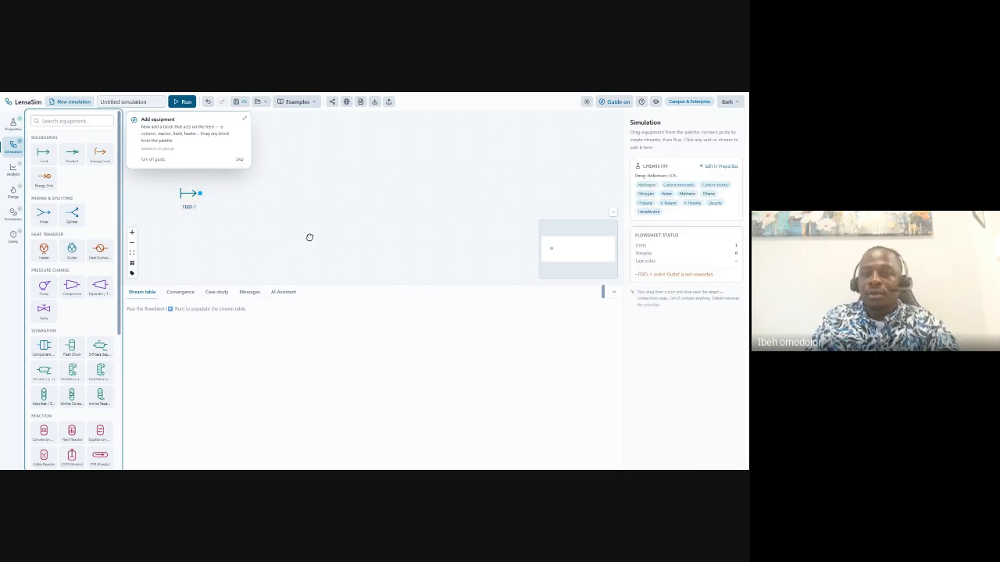
pyautogui.click(186, 195)
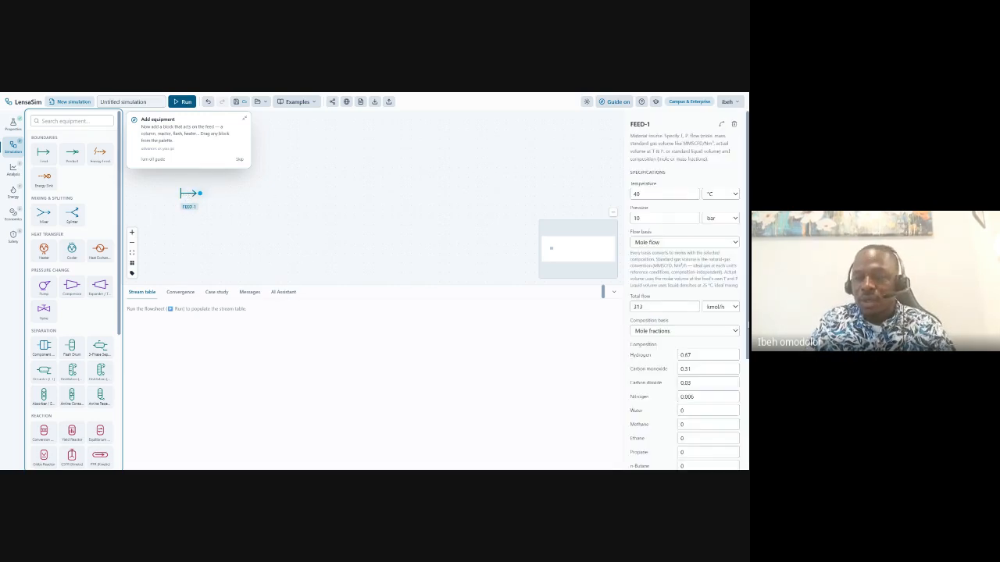
pyautogui.scroll(-3, 734, 336)
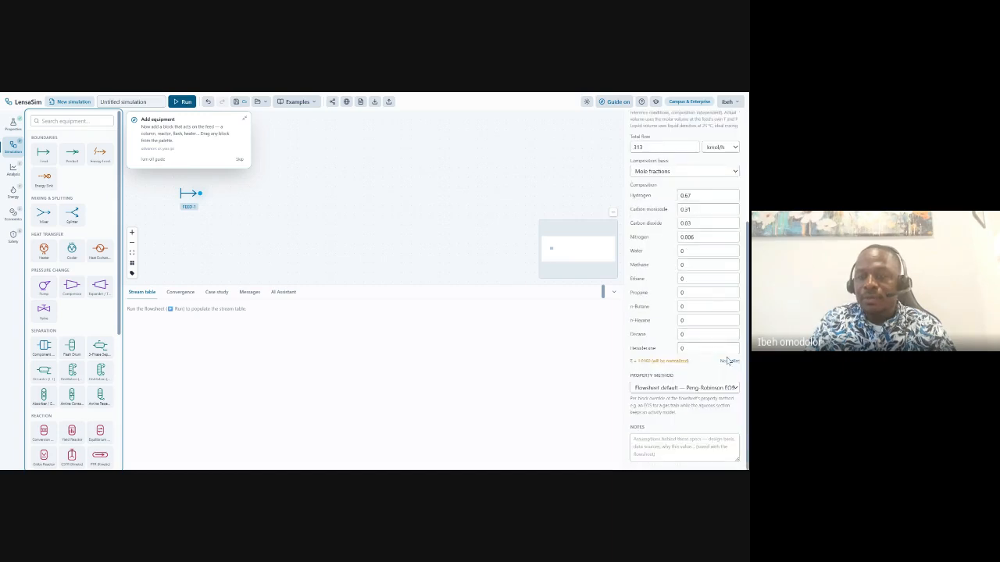
pyautogui.click(729, 362)
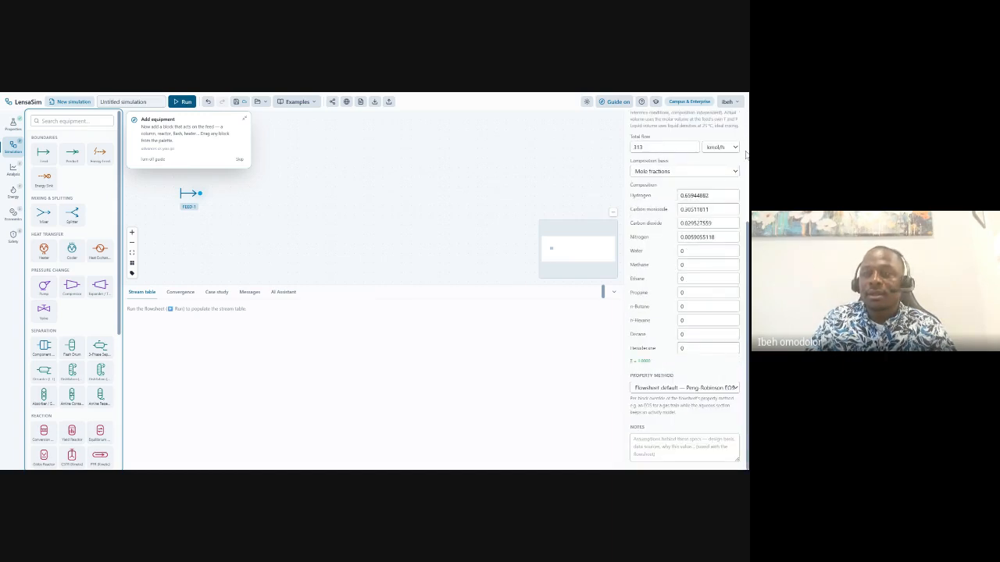
# Turn off the equipment guide and move FEED-1 slightly up and left.
pyautogui.scroll(3, 746, 167)
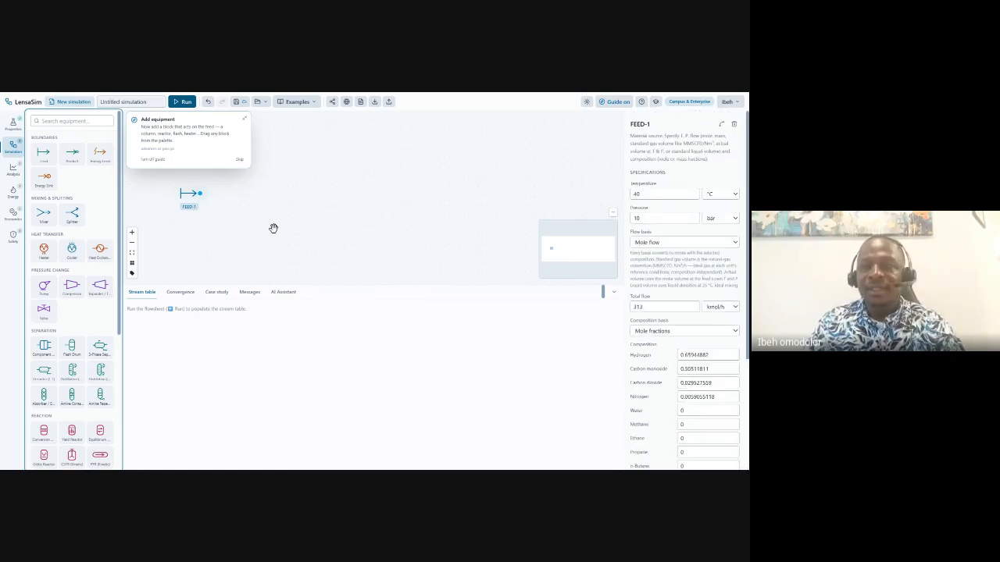
pyautogui.click(614, 101)
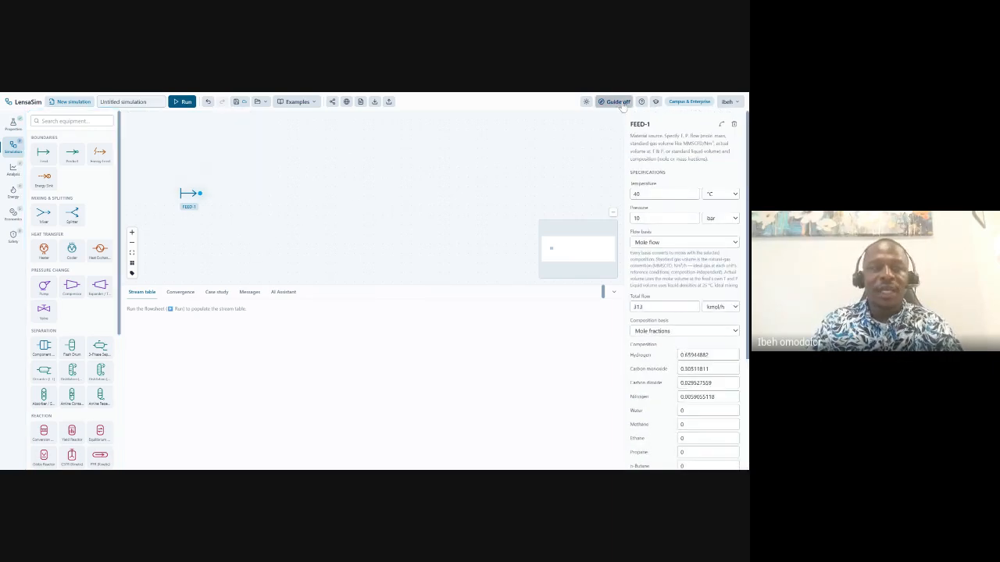
pyautogui.moveTo(192, 197); pyautogui.dragTo(165, 180)
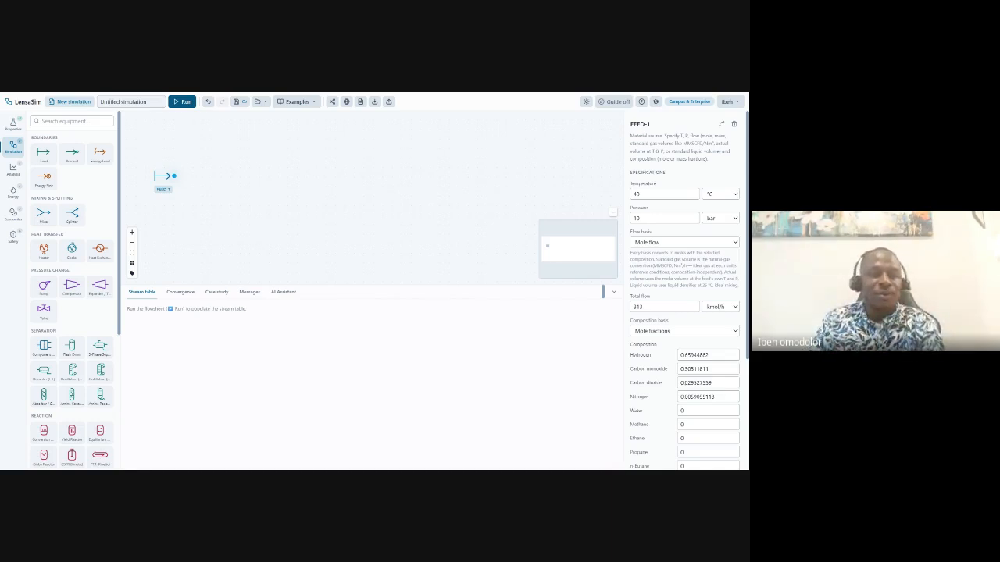
# Add compressor COMP-1 after FEED-1 with an outlet pressure of 21 bar.
pyautogui.click(75, 287)
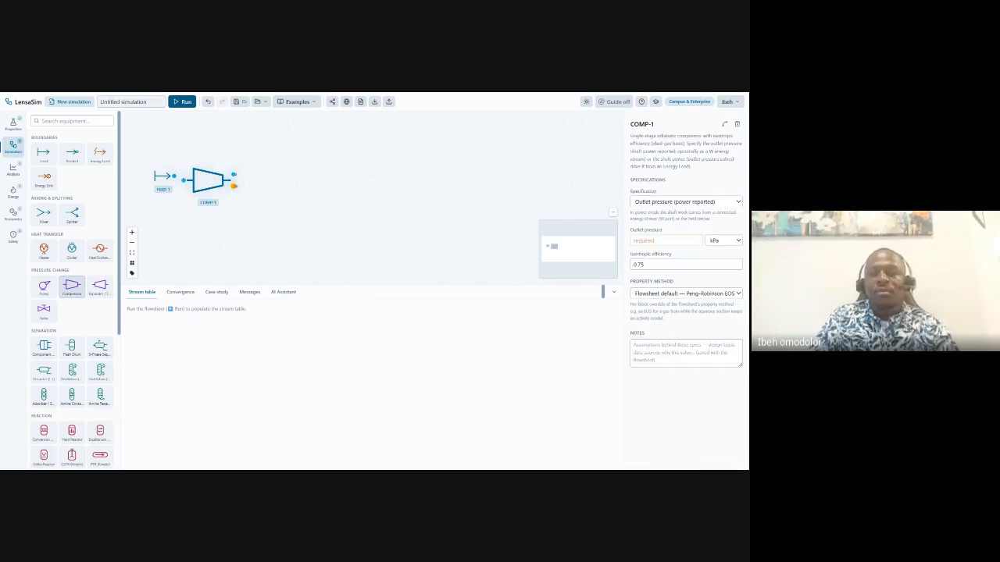
pyautogui.moveTo(209, 184); pyautogui.dragTo(223, 174)
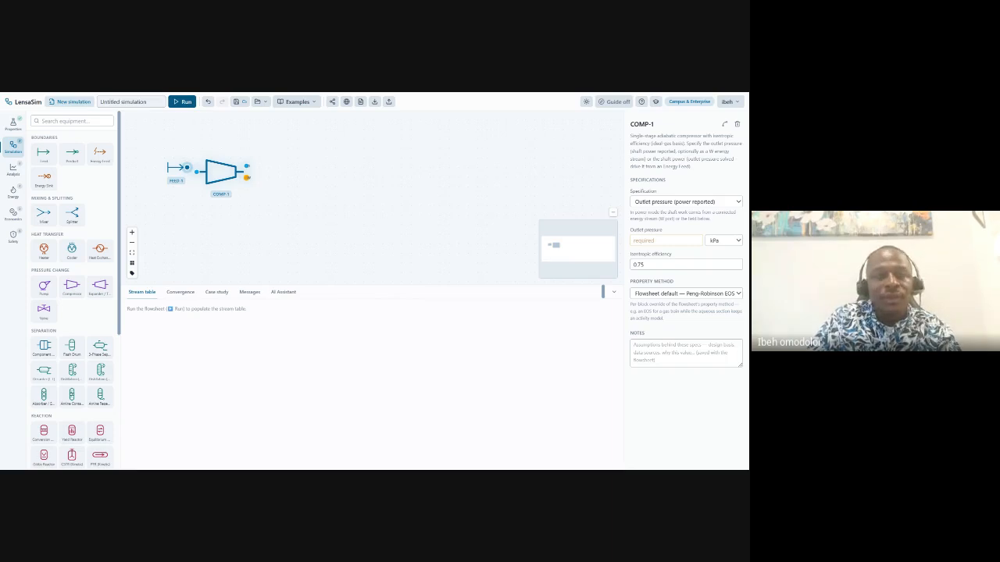
pyautogui.click(287, 240)
pyautogui.click(227, 176)
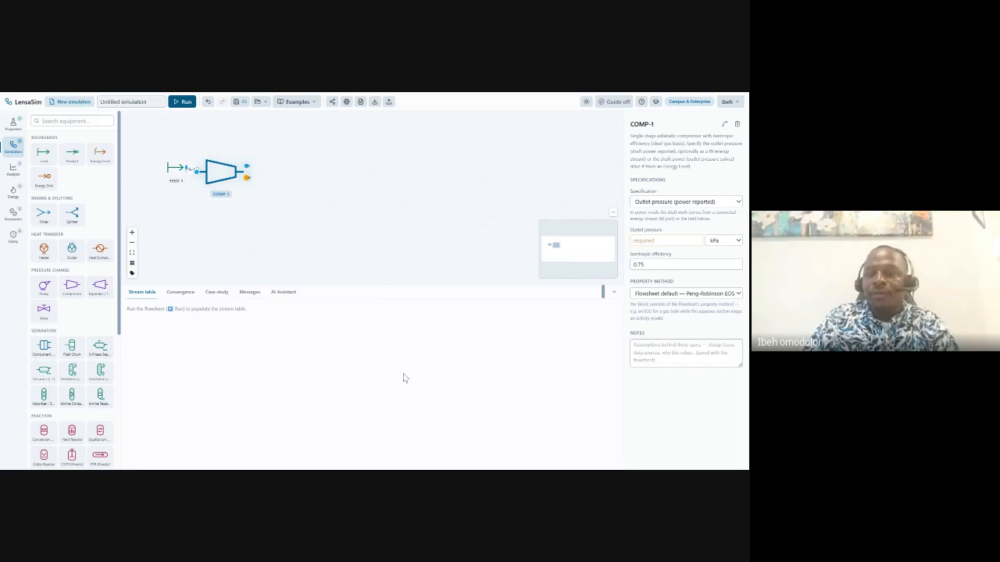
pyautogui.click(735, 242)
pyautogui.click(726, 272)
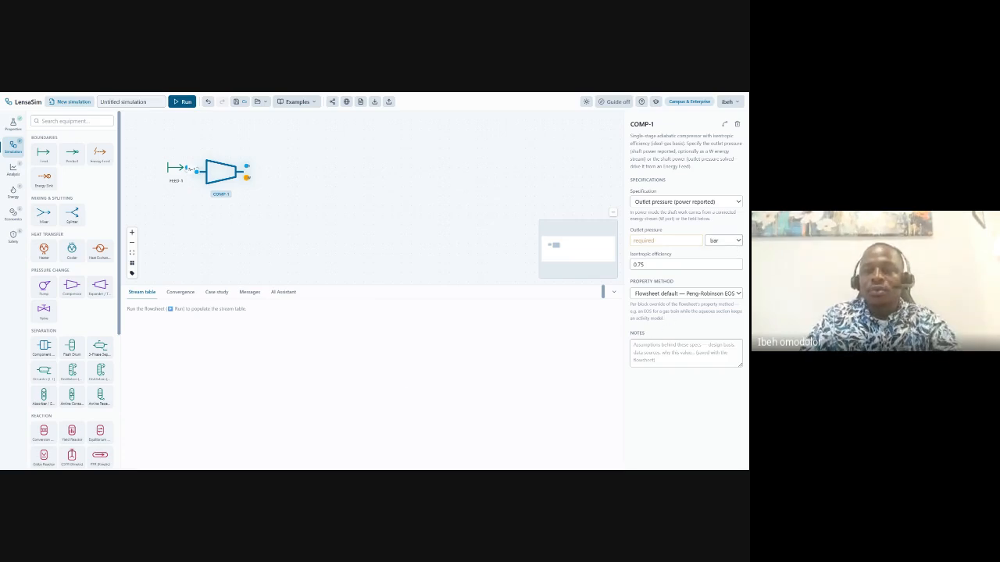
pyautogui.write('21')
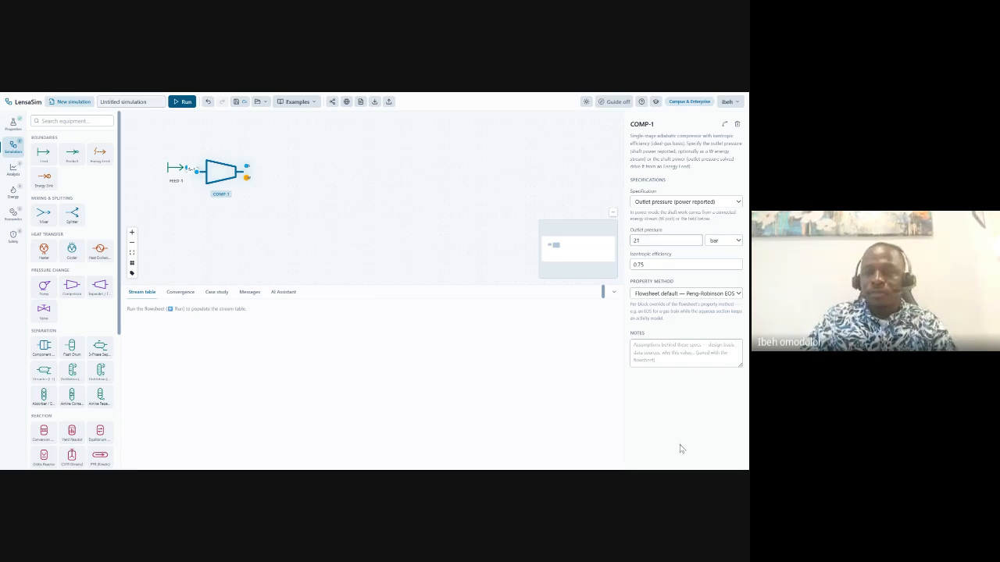
pyautogui.click(299, 207)
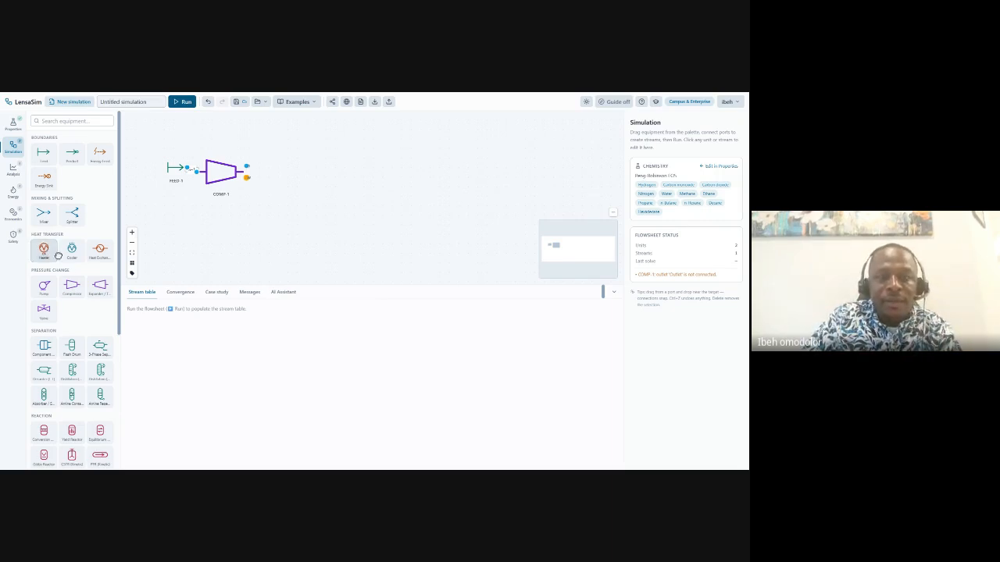
# Add heater HEAT-1 after COMP-1 with 220 °C outlet temperature and 0.5 bar pressure drop.
pyautogui.moveTo(57, 255); pyautogui.dragTo(280, 176)
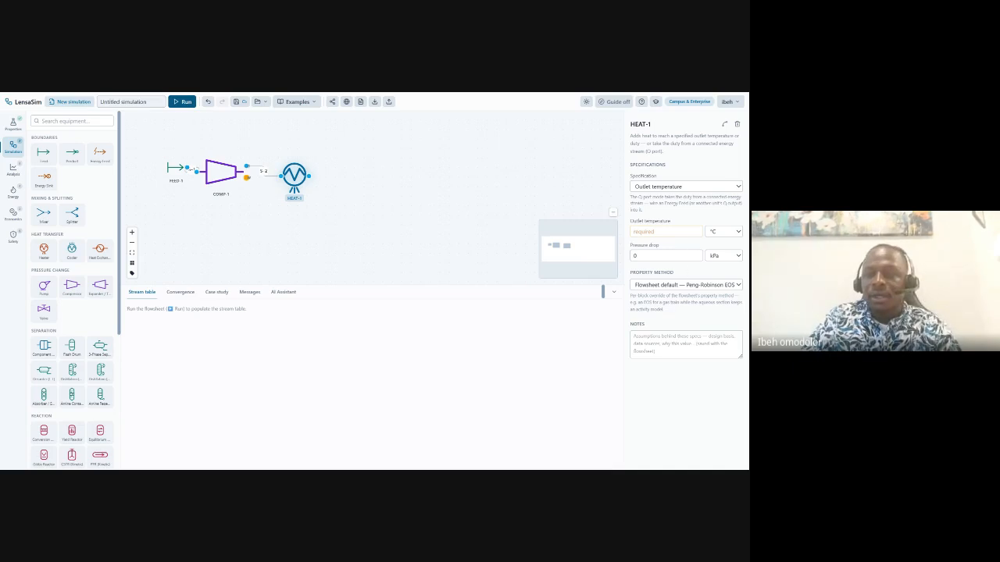
pyautogui.click(664, 231)
pyautogui.write('220')
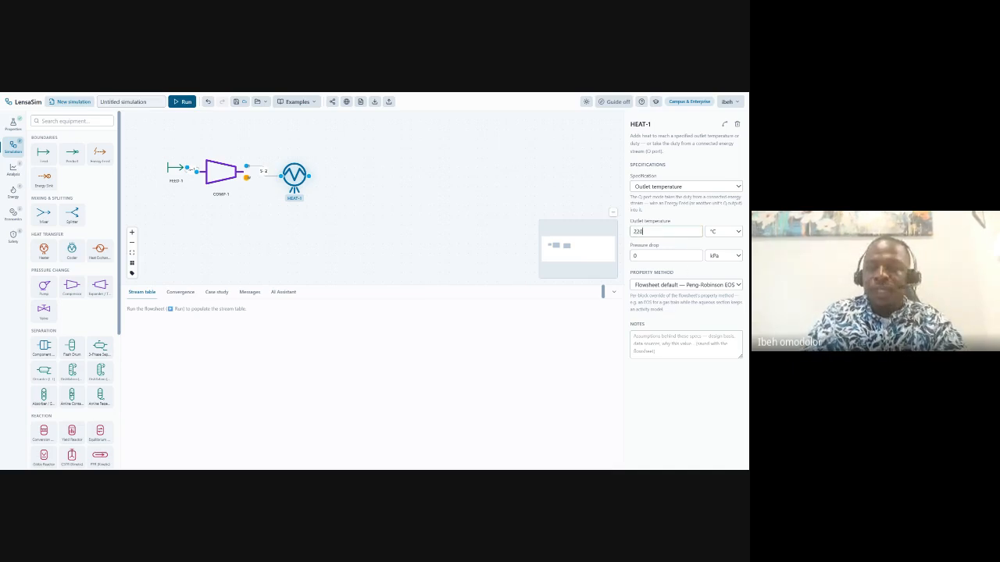
pyautogui.click(727, 258)
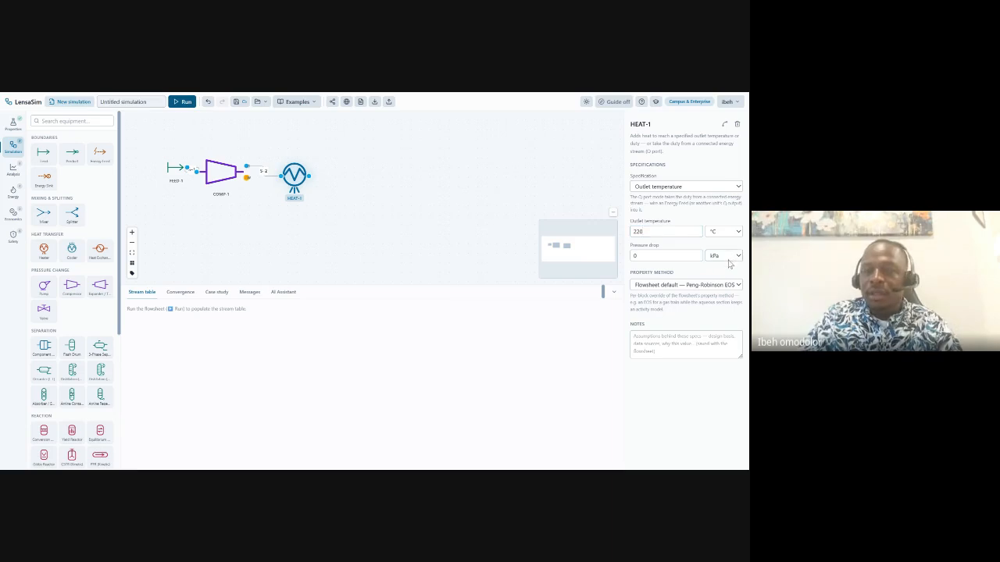
pyautogui.click(728, 266)
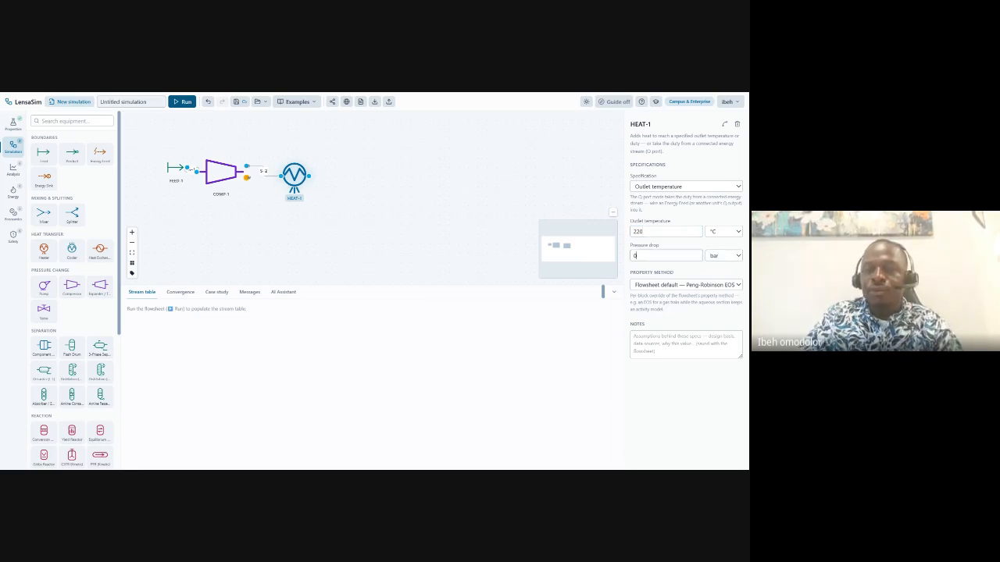
pyautogui.write('.5')
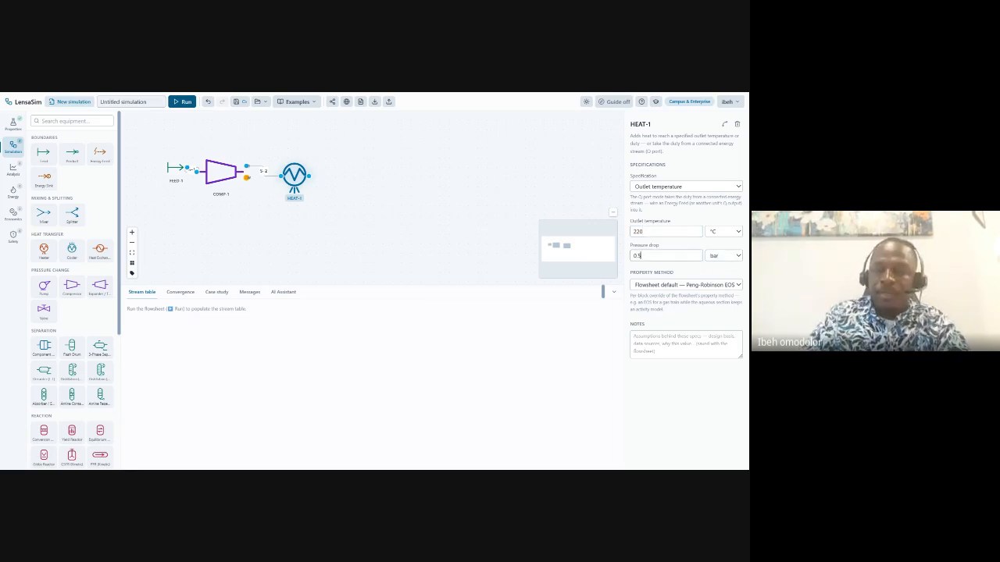
pyautogui.click(331, 215)
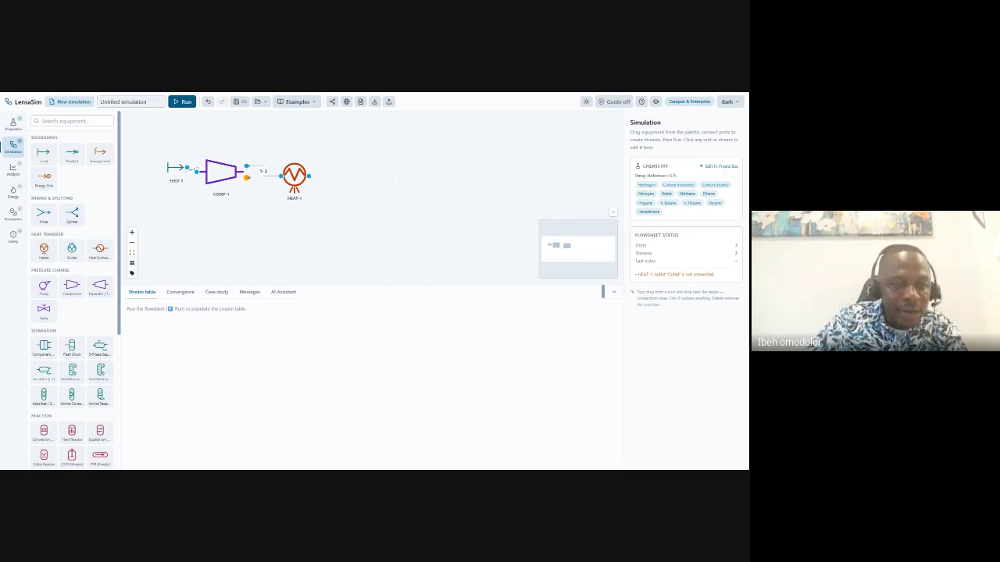
# Place conversion reactor RX-1 after HEAT-1 and link HEAT-1's outlet to it as stream S-3.
pyautogui.click(50, 428)
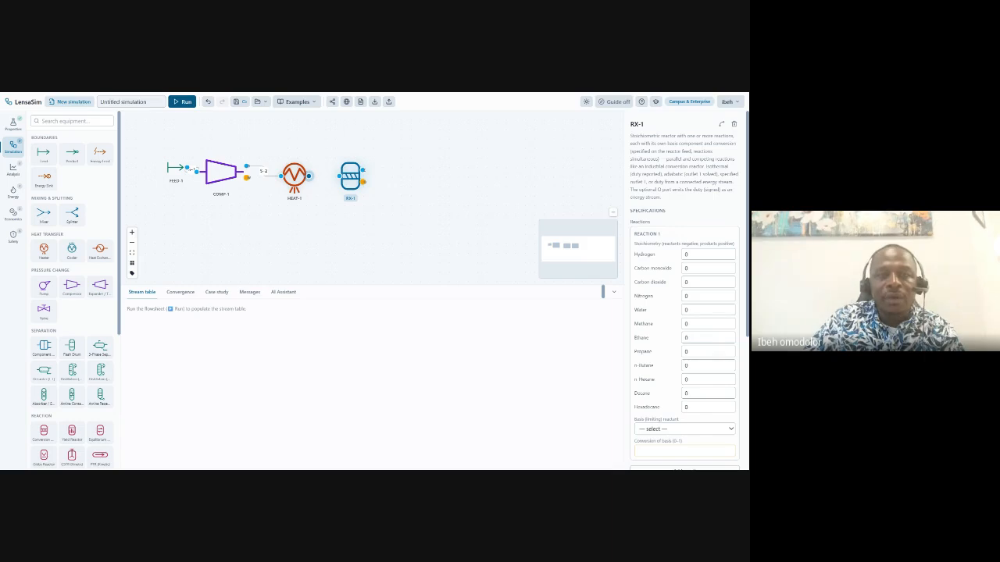
pyautogui.moveTo(309, 175); pyautogui.dragTo(342, 176)
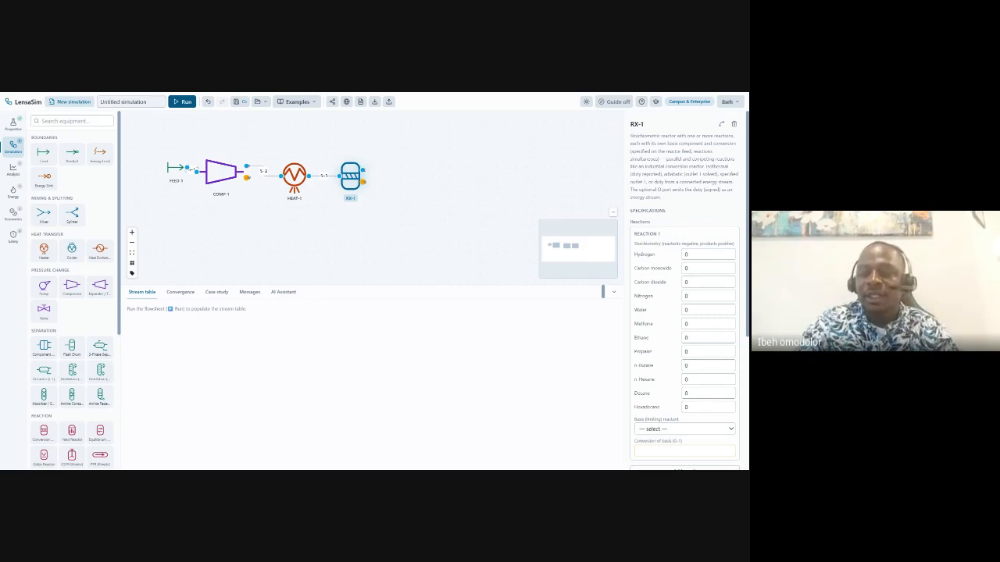
pyautogui.scroll(-5, 685, 313)
pyautogui.scroll(6, 685, 312)
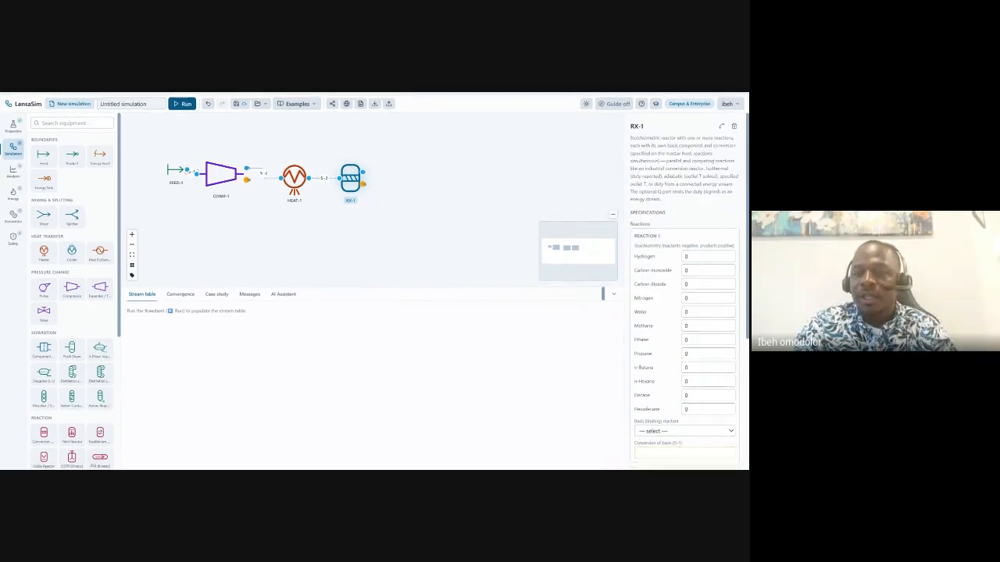
pyautogui.scroll(-3, 685, 312)
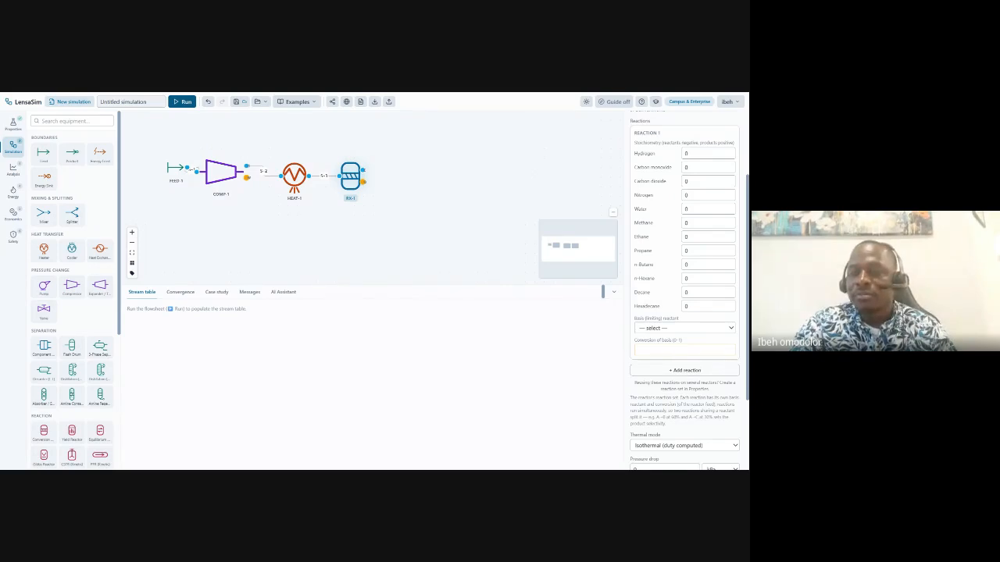
pyautogui.scroll(-2, 685, 312)
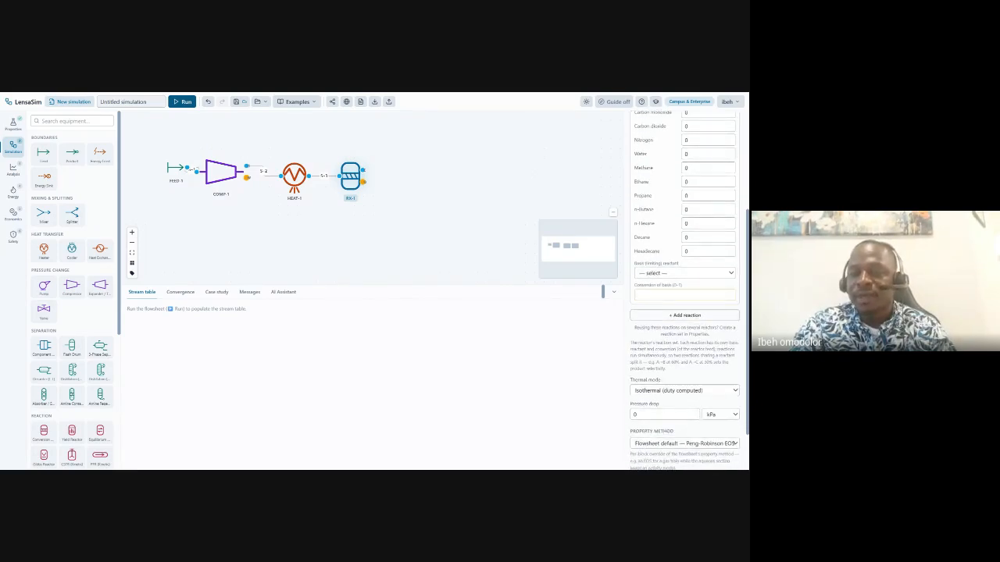
pyautogui.scroll(5, 685, 313)
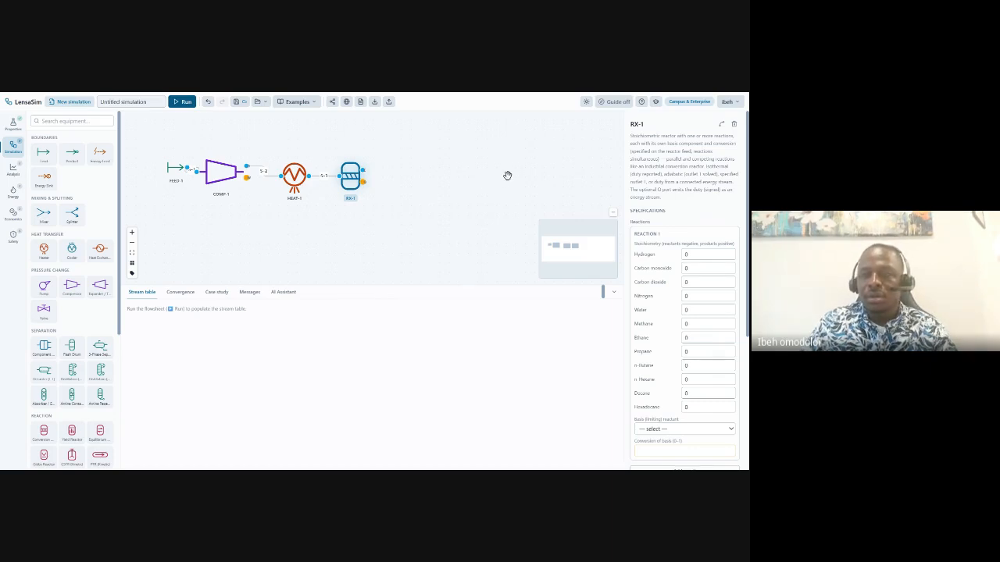
pyautogui.scroll(-2, 685, 312)
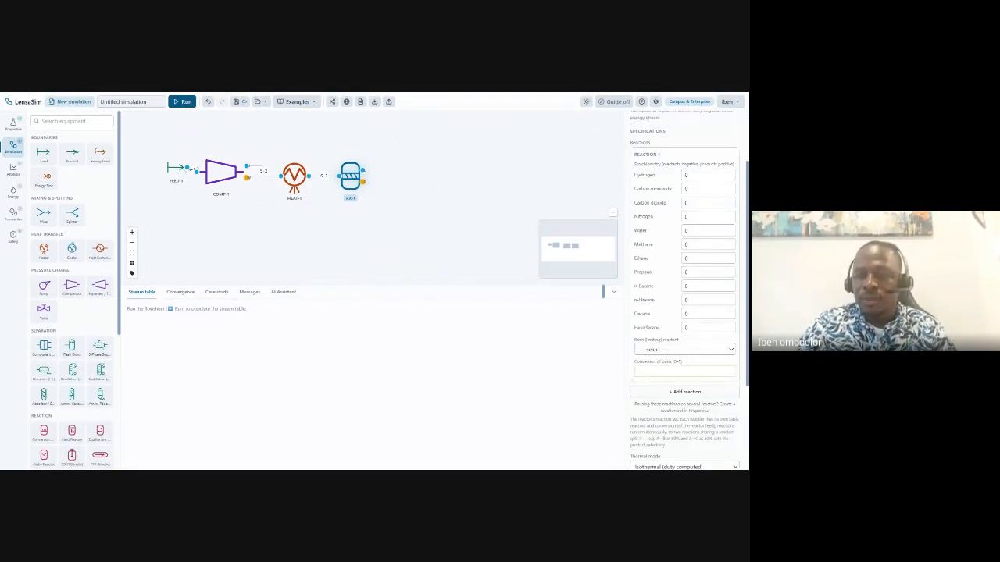
pyautogui.scroll(1, 685, 312)
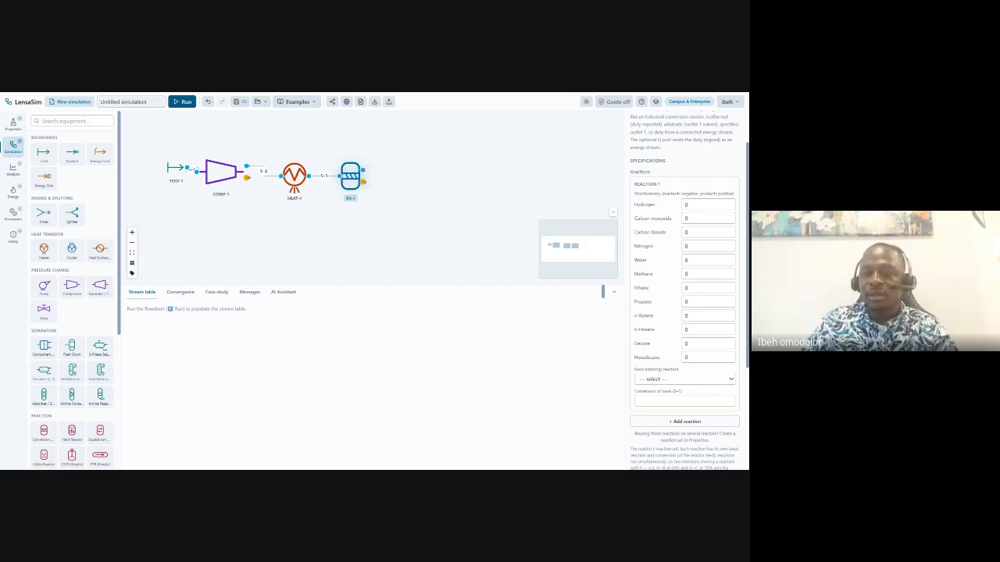
# Enter RX-1 coefficients for carbon monoxide (-1), hydrogen and water (+1).
pyautogui.click(698, 218)
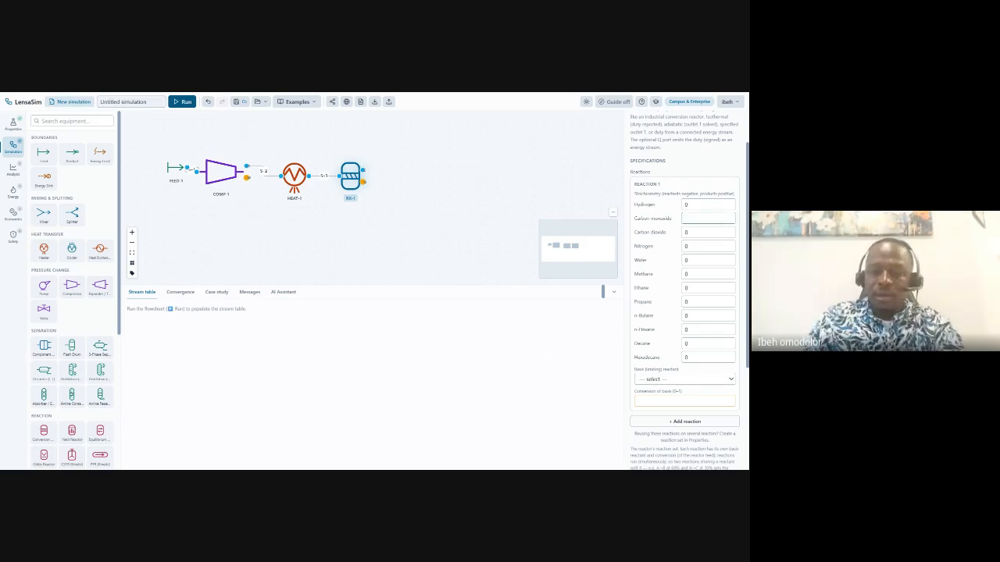
pyautogui.write('-1')
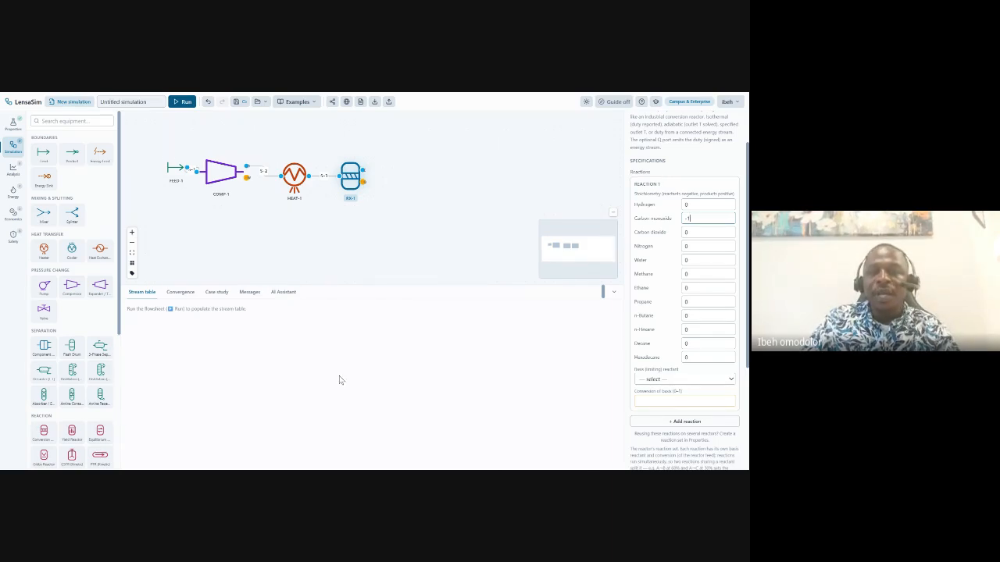
pyautogui.click(687, 204)
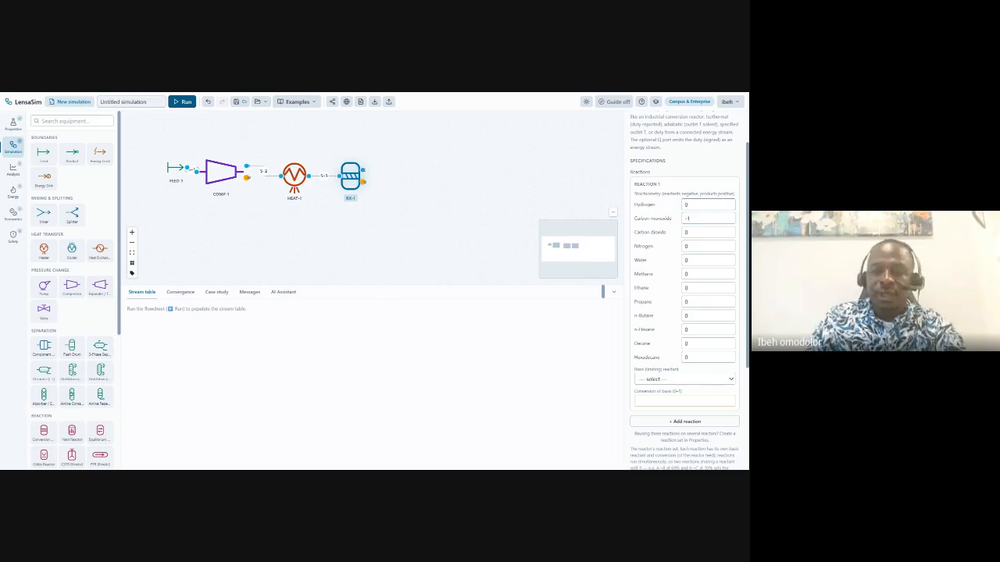
pyautogui.write('-2')
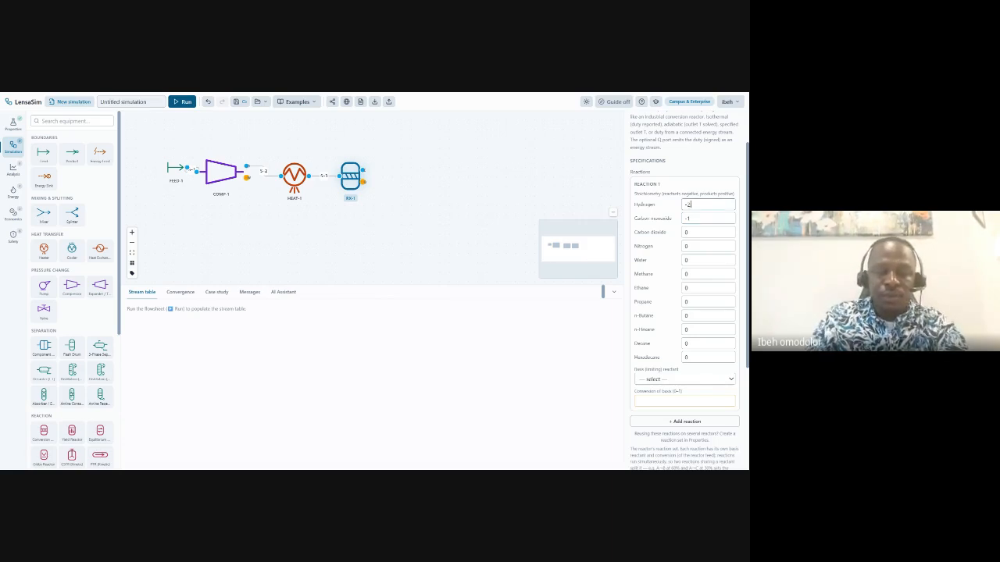
pyautogui.write('20')
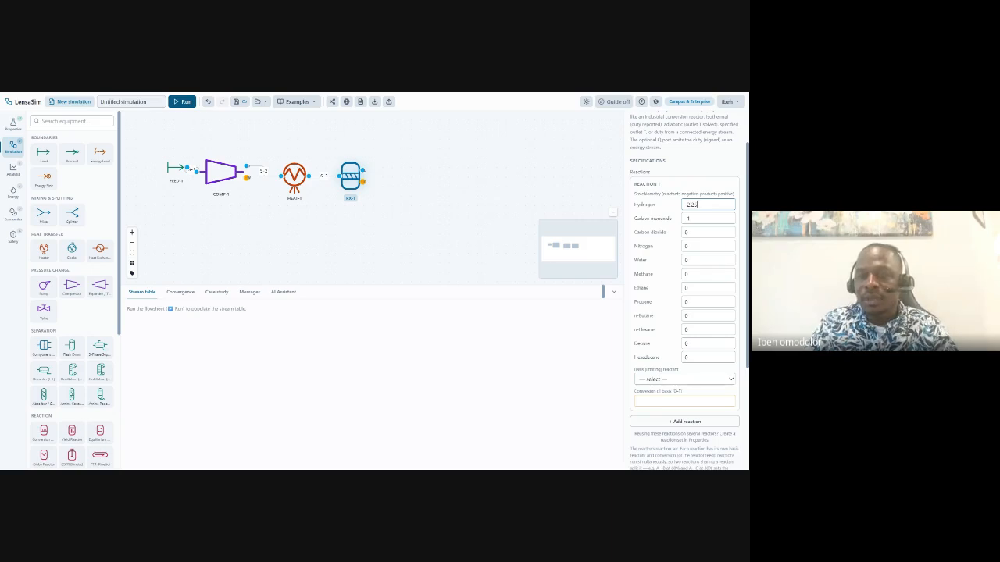
pyautogui.click(707, 260)
pyautogui.press('BackSpace')
pyautogui.write('+')
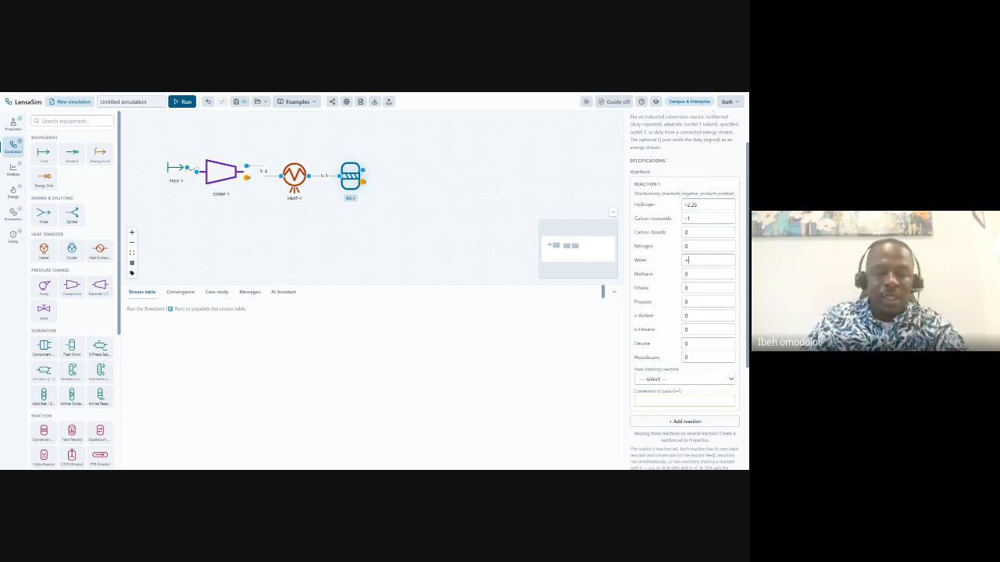
pyautogui.write('1')
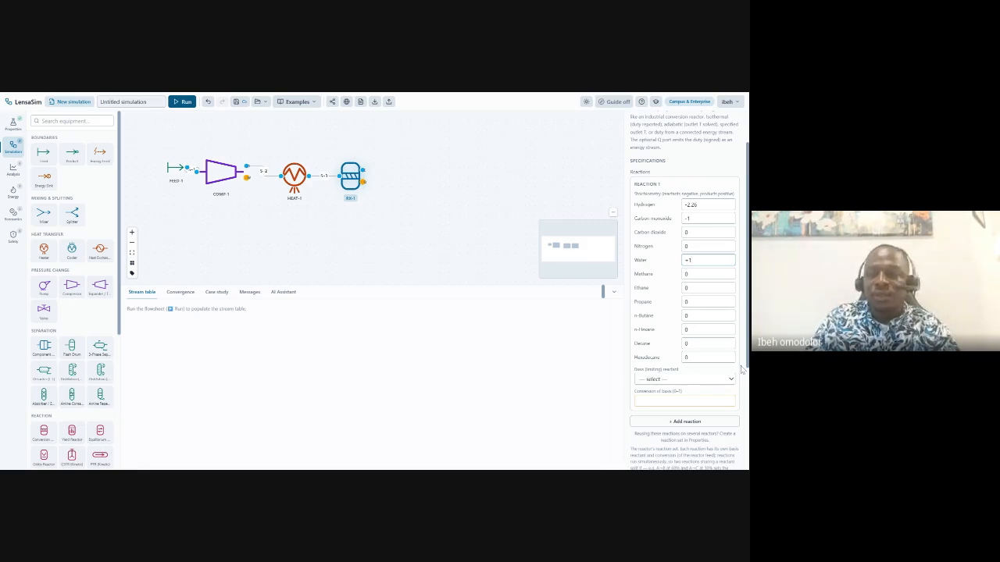
# Enter light hydrocarbon products: methane +0.1, ethane +0.025, propane +0.0167, n-butane +0.0125.
pyautogui.click(689, 274)
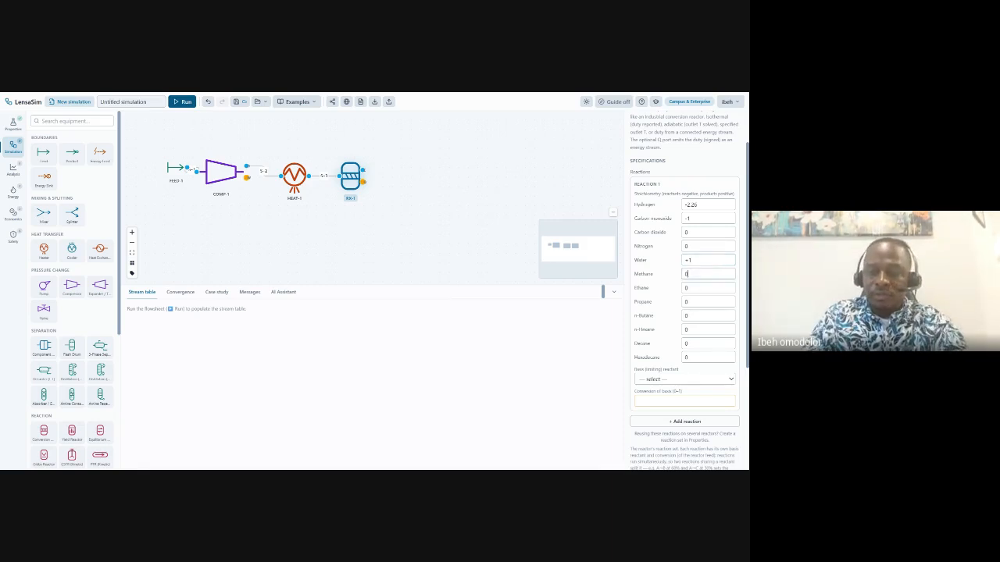
pyautogui.write('+0')
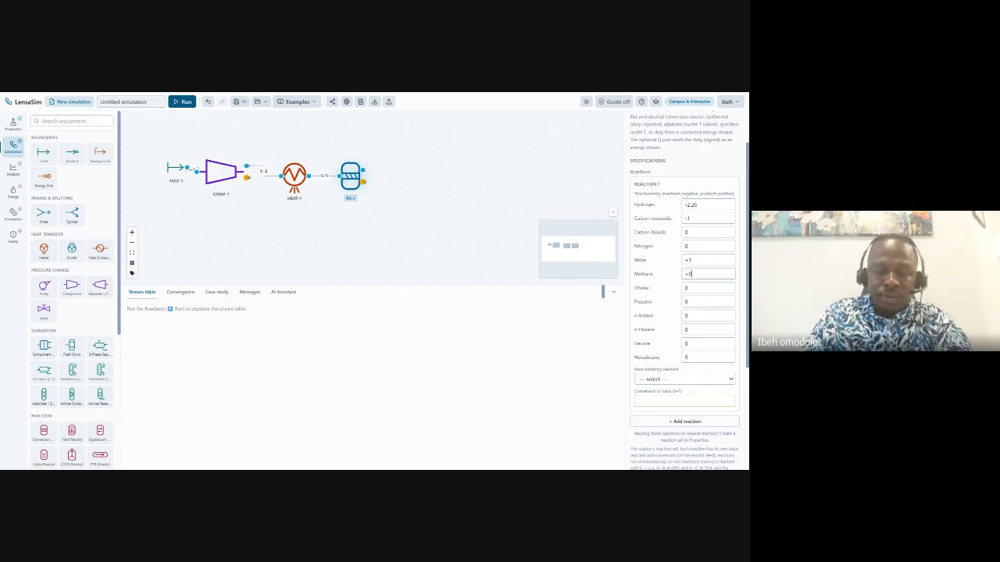
pyautogui.write('.1')
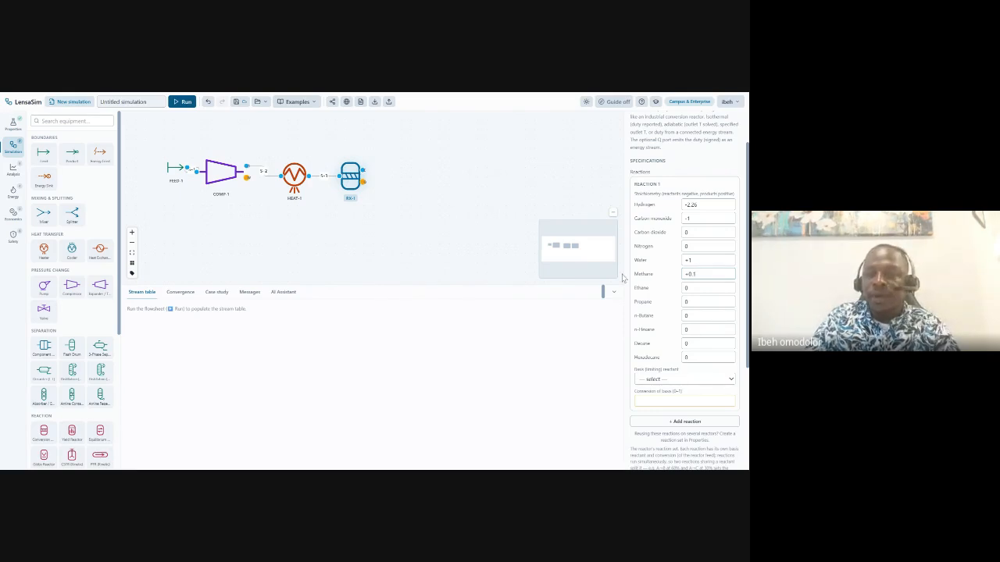
pyautogui.click(692, 288)
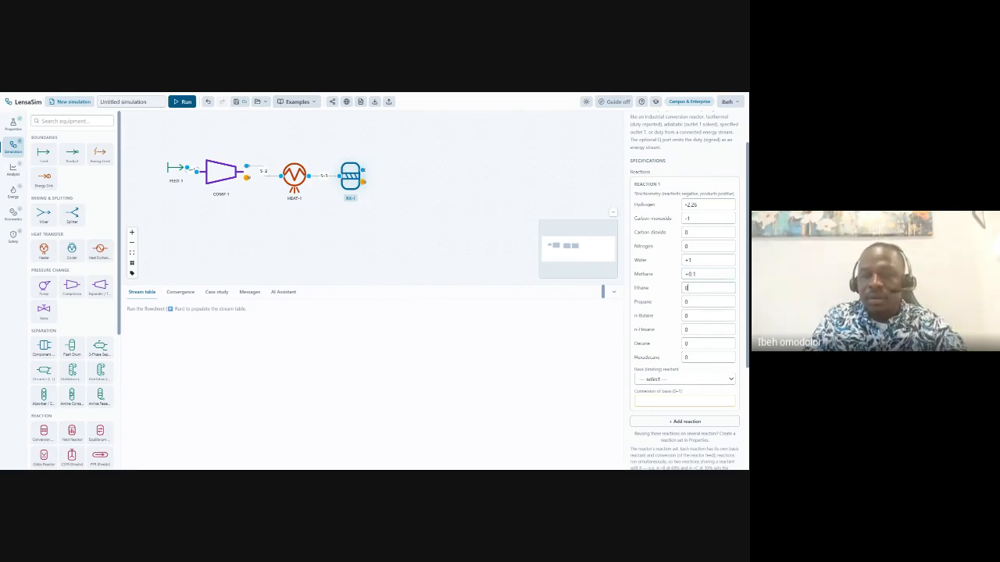
pyautogui.write('+0')
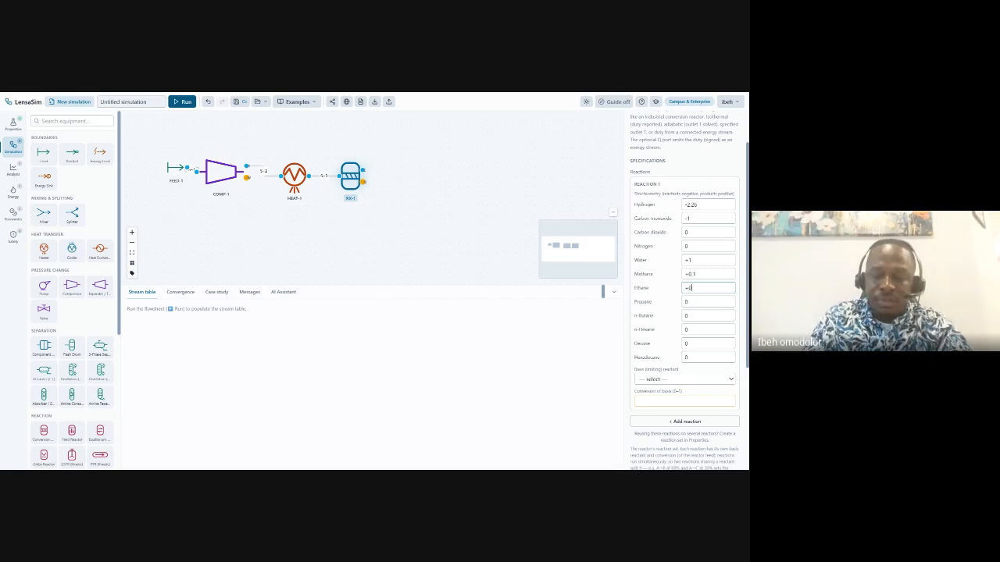
pyautogui.write('.025')
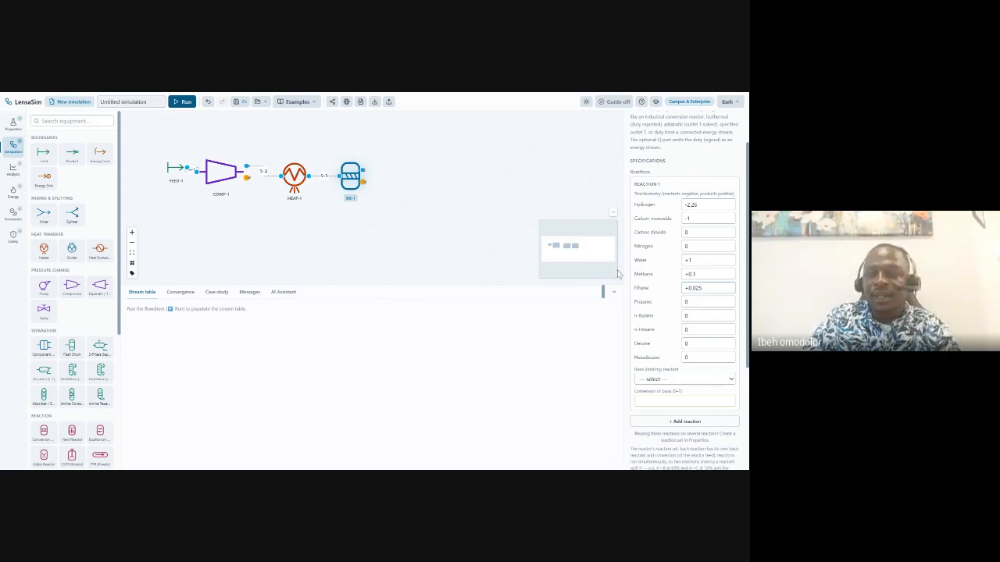
pyautogui.click(707, 302)
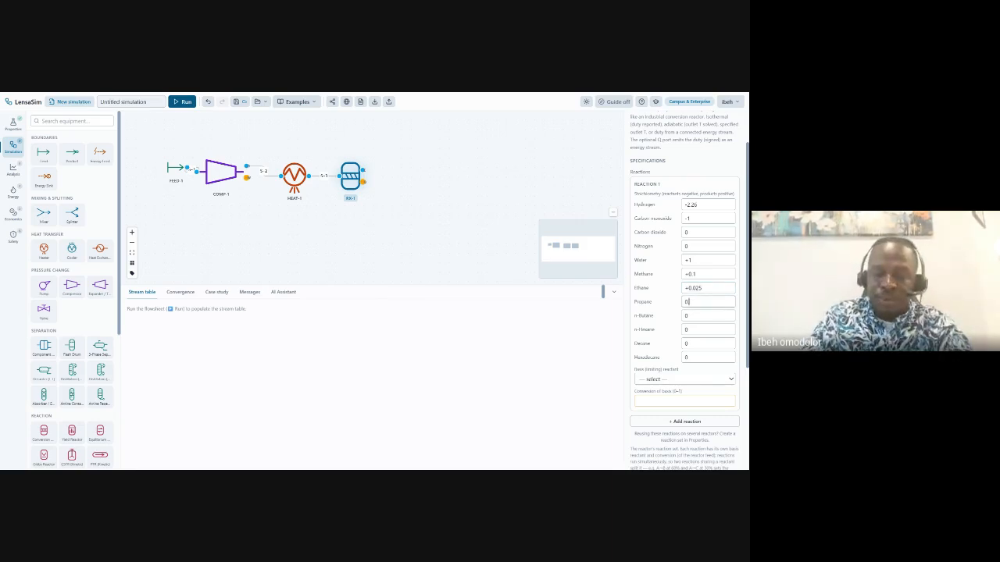
pyautogui.write('.0167')
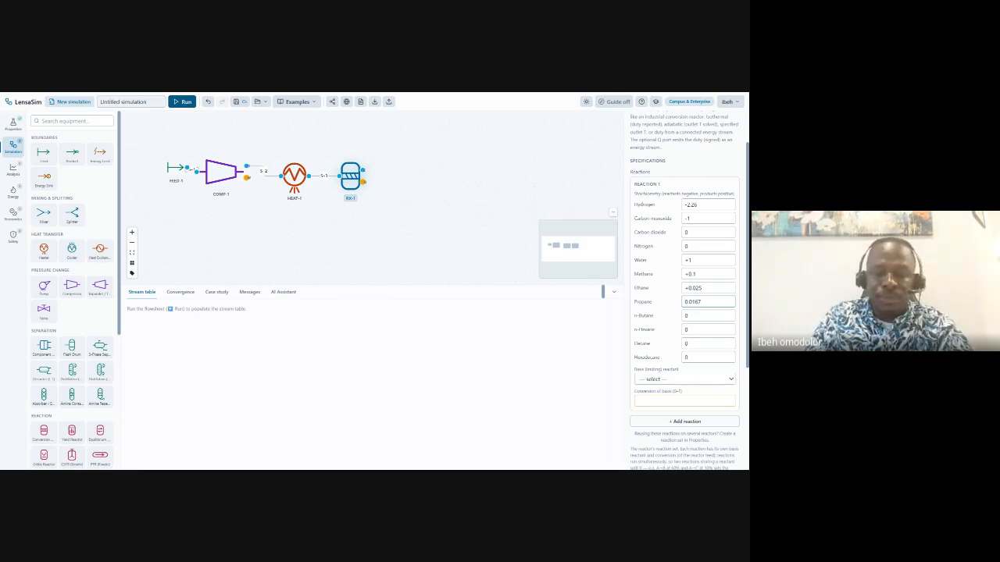
pyautogui.write('+')
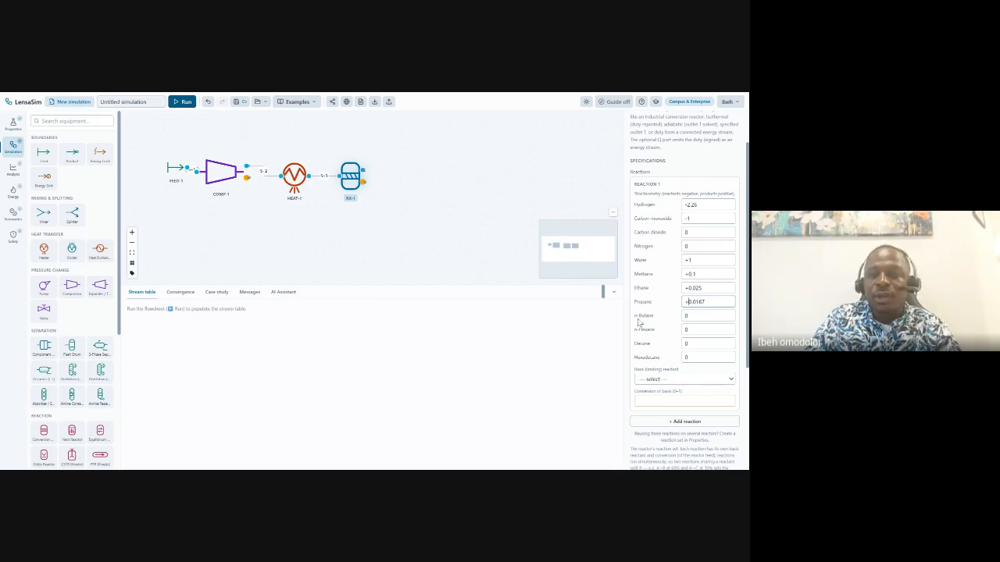
pyautogui.click(691, 316)
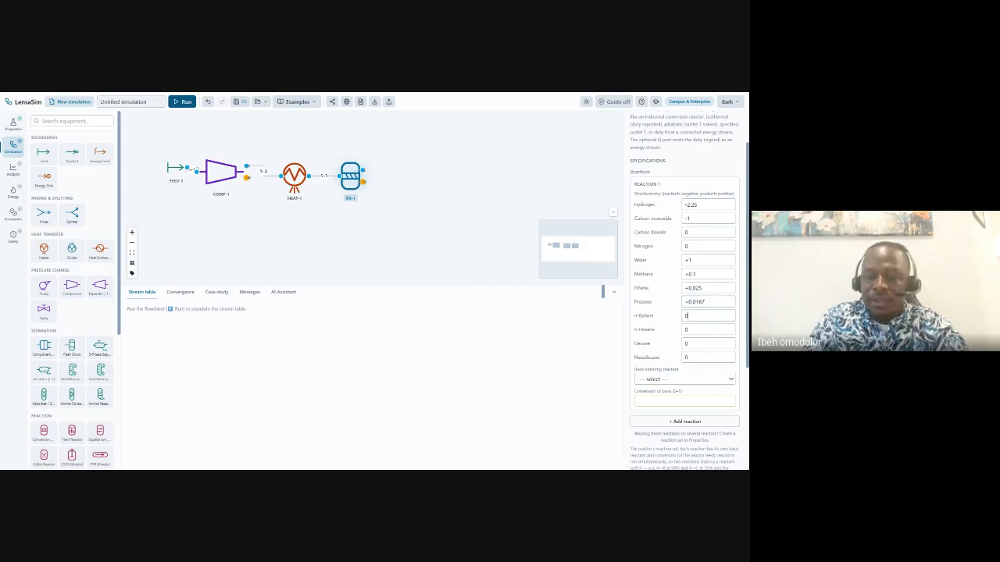
pyautogui.write('+0.0125')
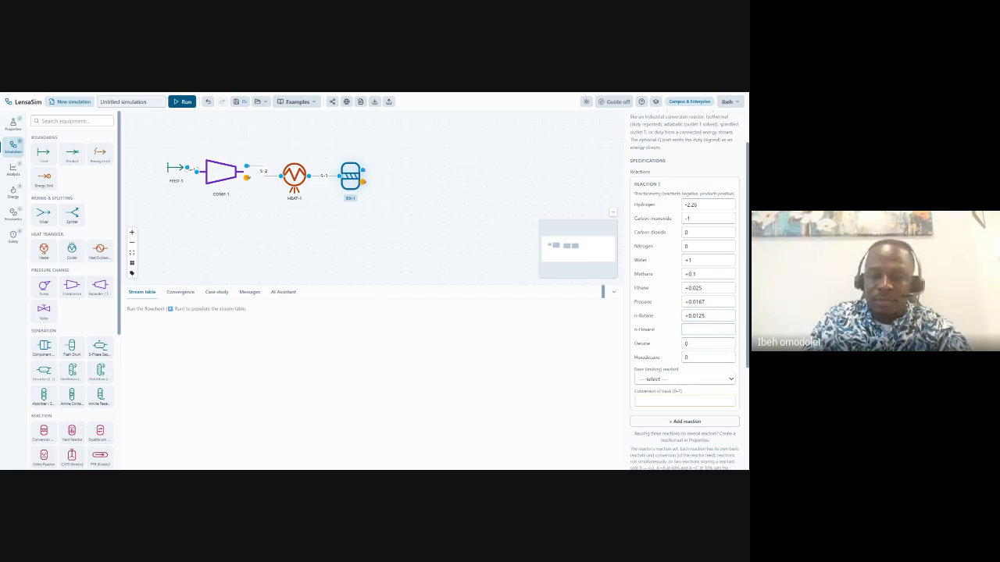
pyautogui.write('+0.025')
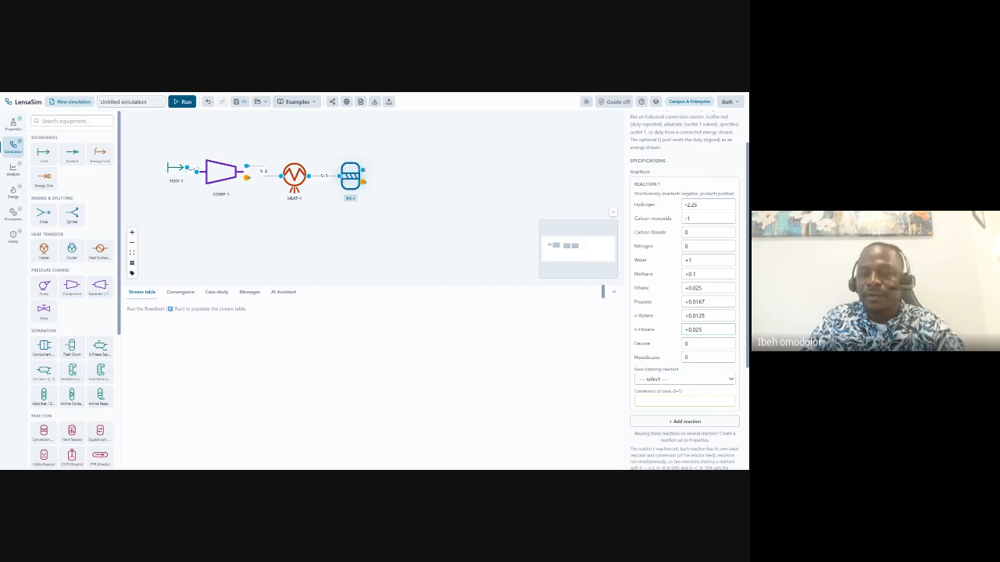
# Enter heavy products Decane +0.025 and Hexadecane +0.0219 in the reaction stoichiometry.
pyautogui.click(690, 344)
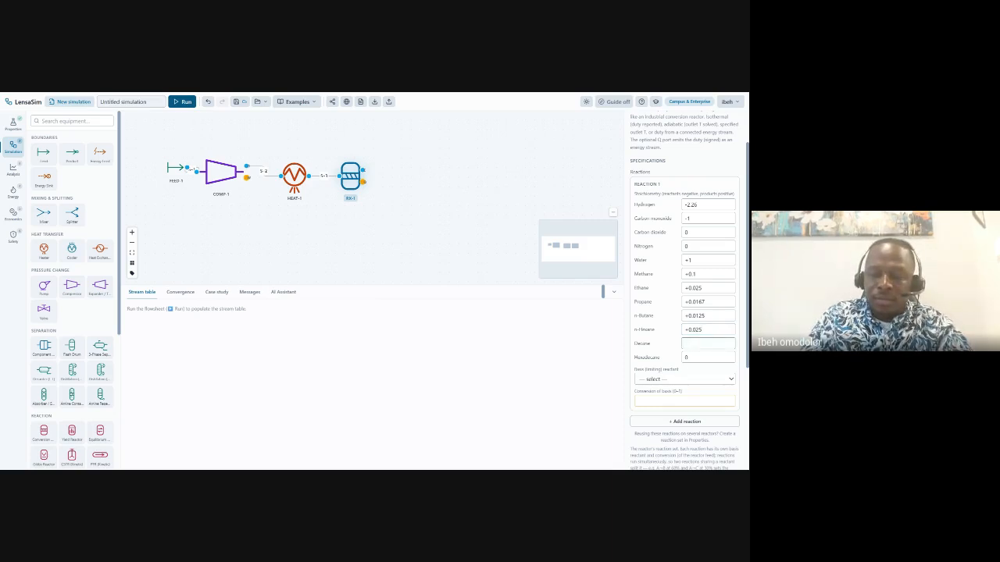
pyautogui.write('+0.025')
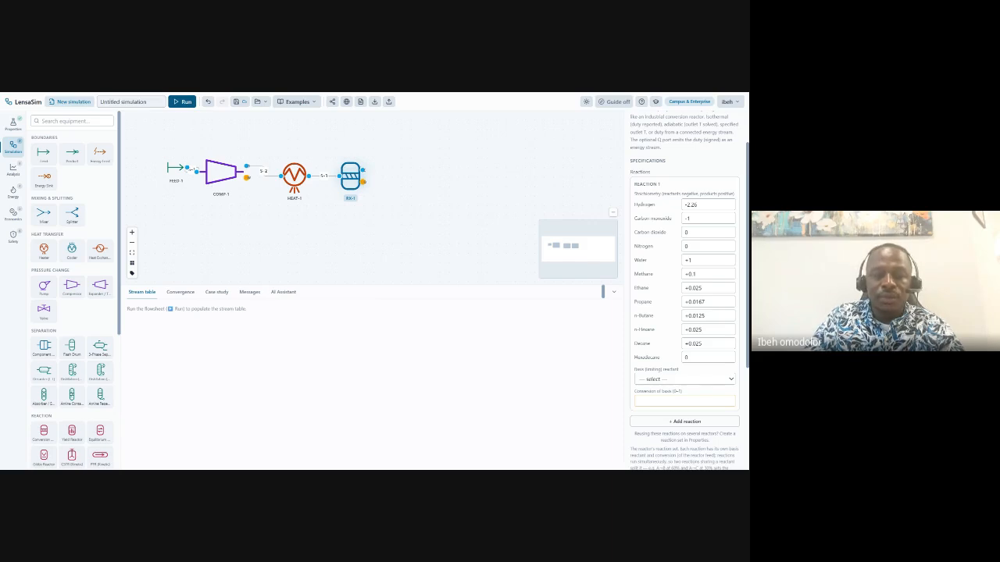
pyautogui.click(701, 358)
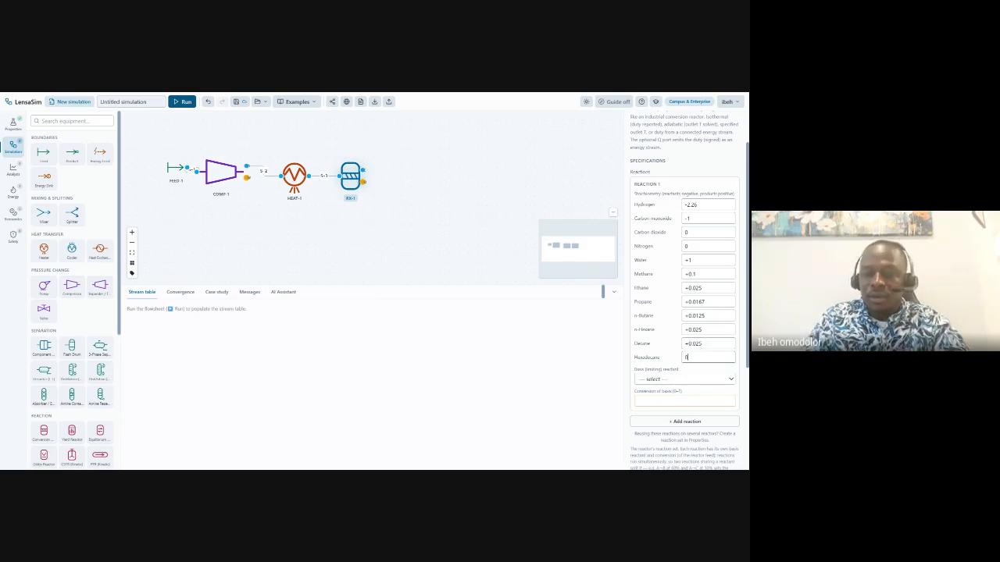
pyautogui.write('+0')
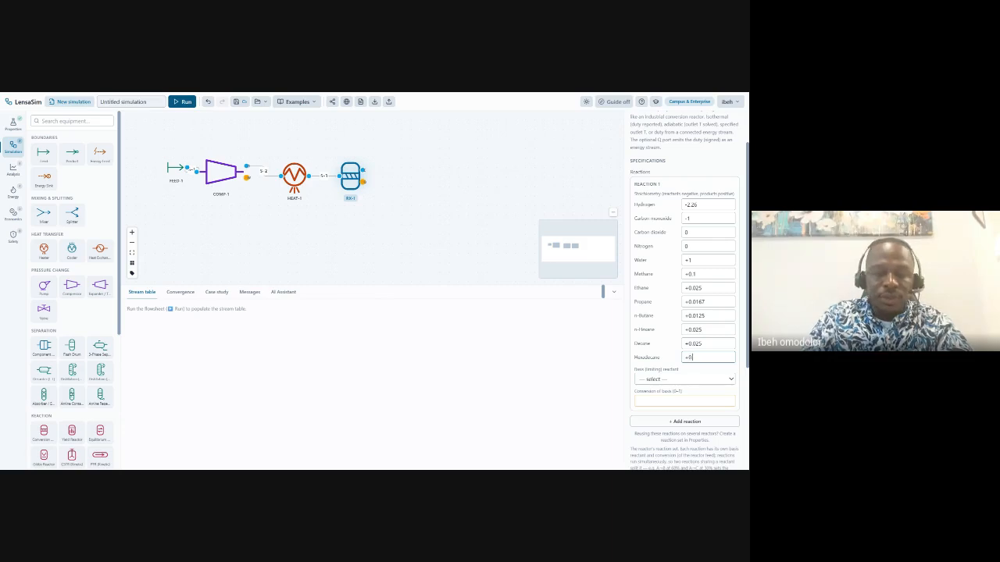
pyautogui.write('.0219')
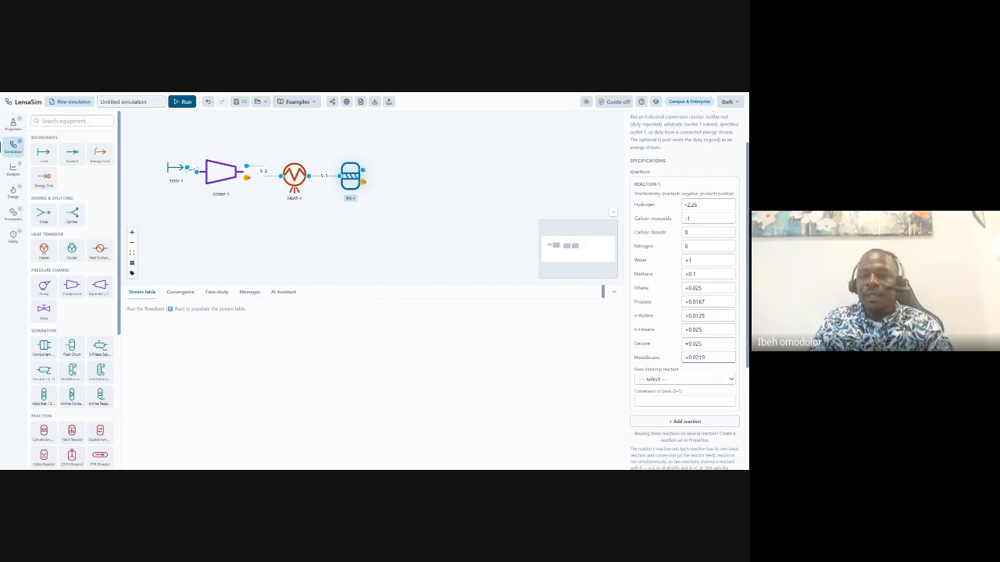
pyautogui.click(692, 383)
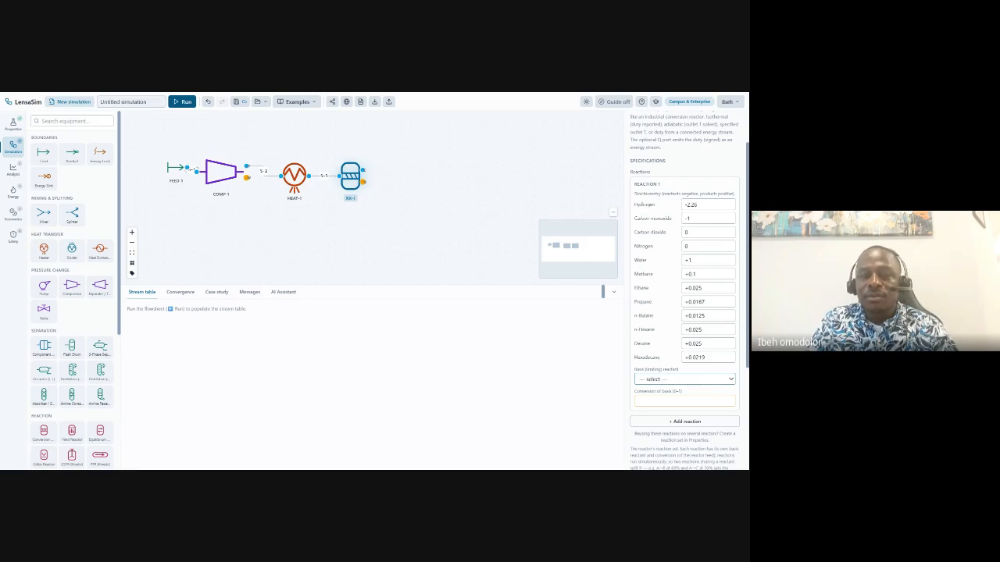
# Make carbon monoxide RX-1's basis reactant with a conversion of 0.7.
pyautogui.click(689, 375)
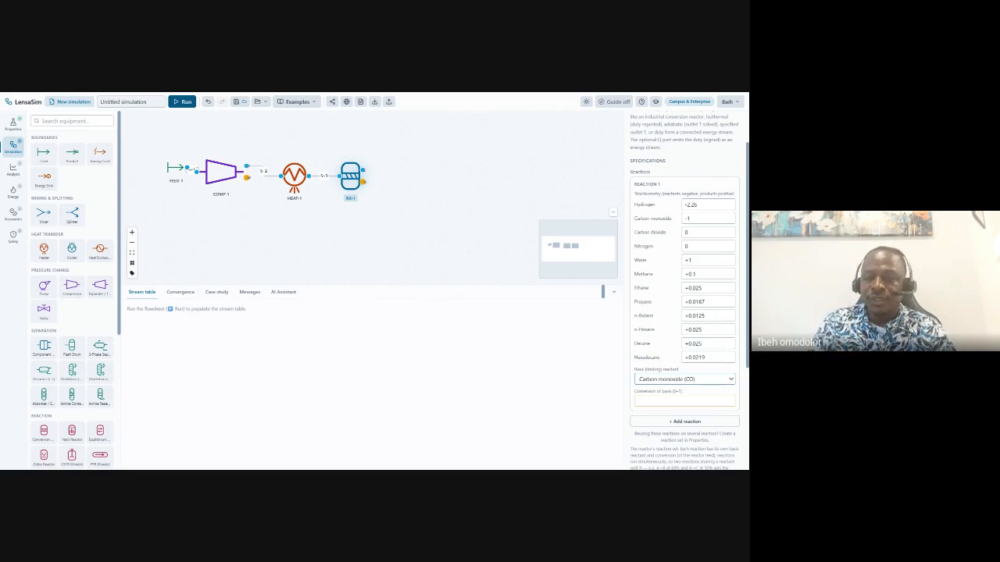
pyautogui.click(687, 401)
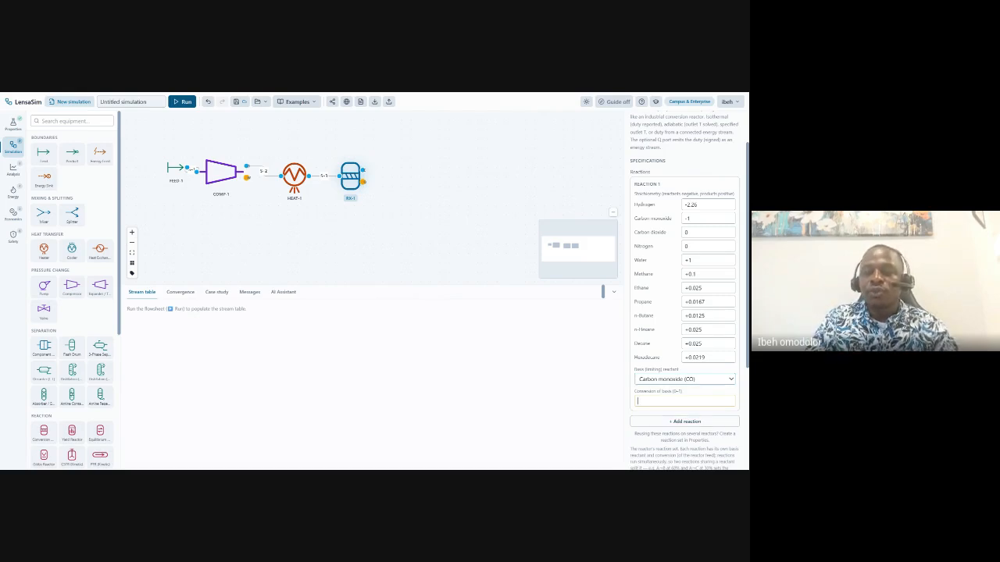
pyautogui.write('0.7')
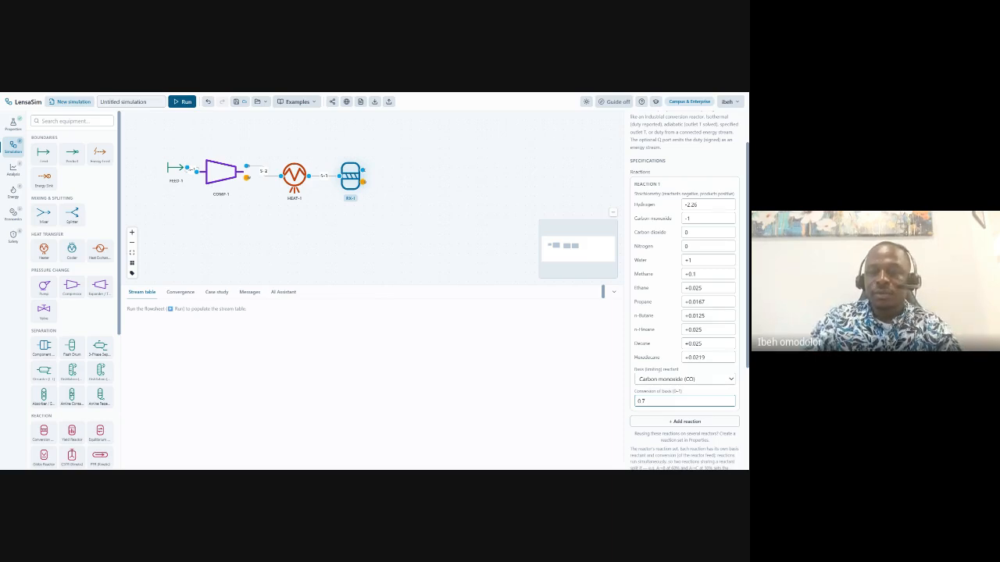
pyautogui.scroll(-3, 685, 290)
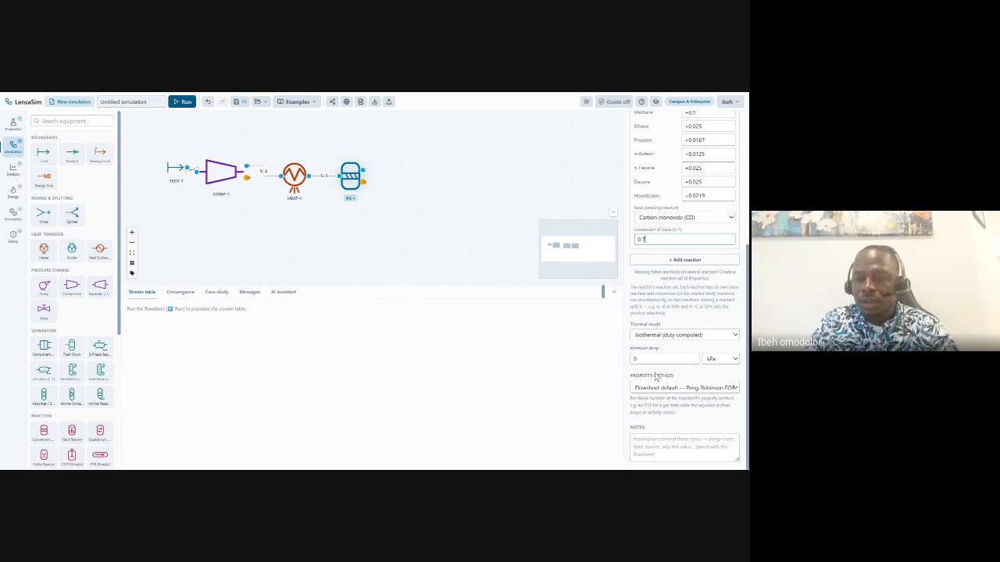
# Change RX-1's pressure drop unit from kPa to bar and set it to 1.
pyautogui.click(723, 359)
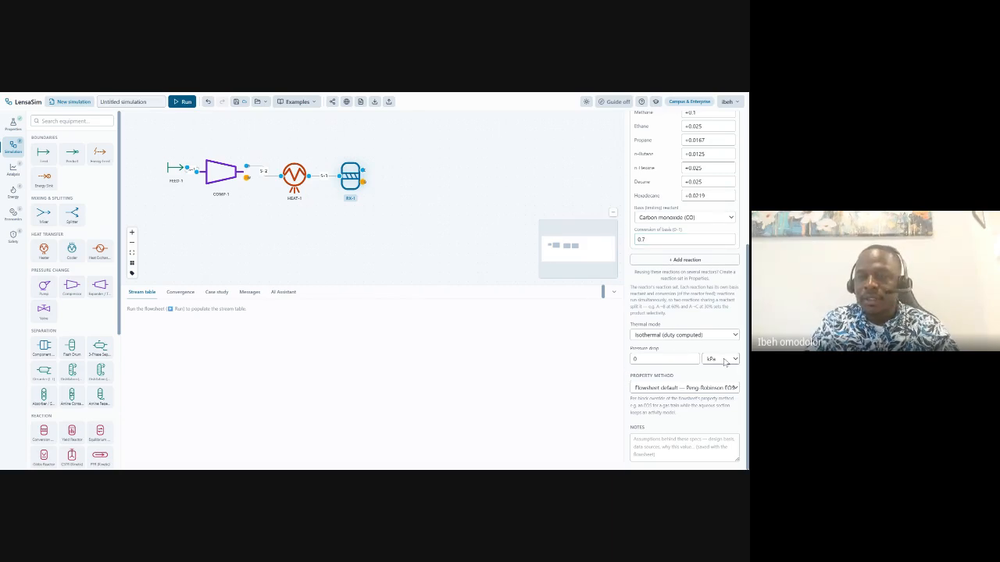
pyautogui.click(719, 196)
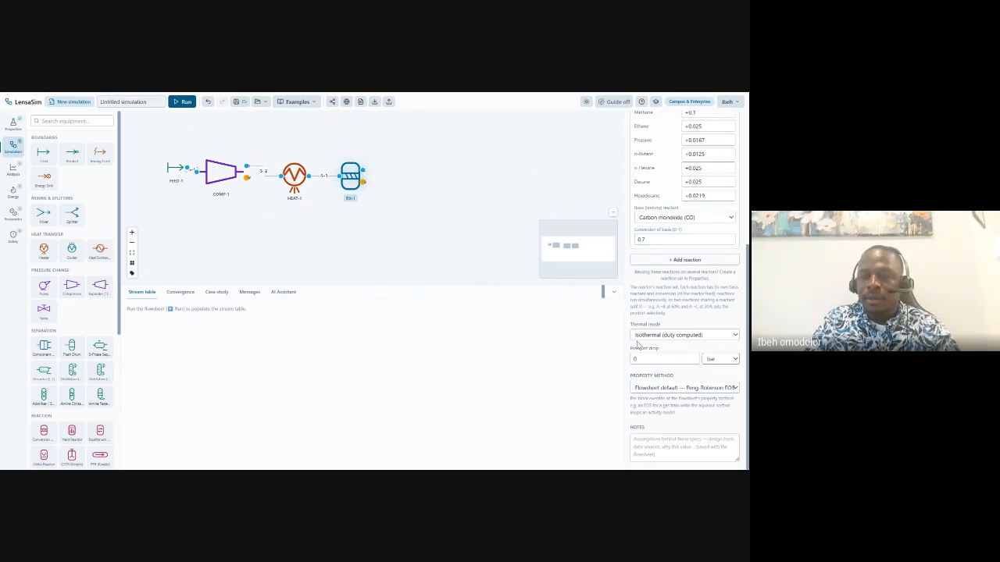
pyautogui.click(639, 358)
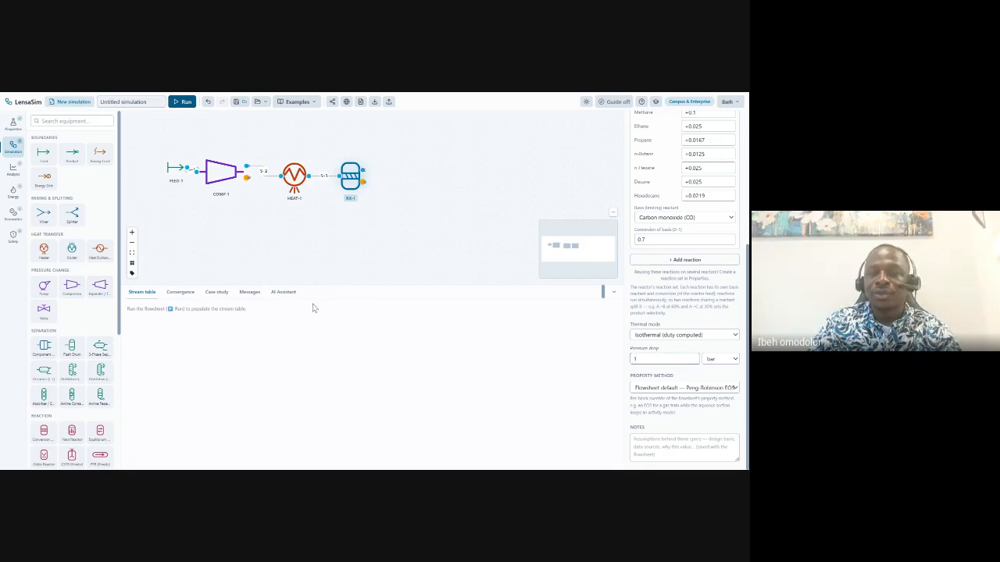
pyautogui.click(480, 133)
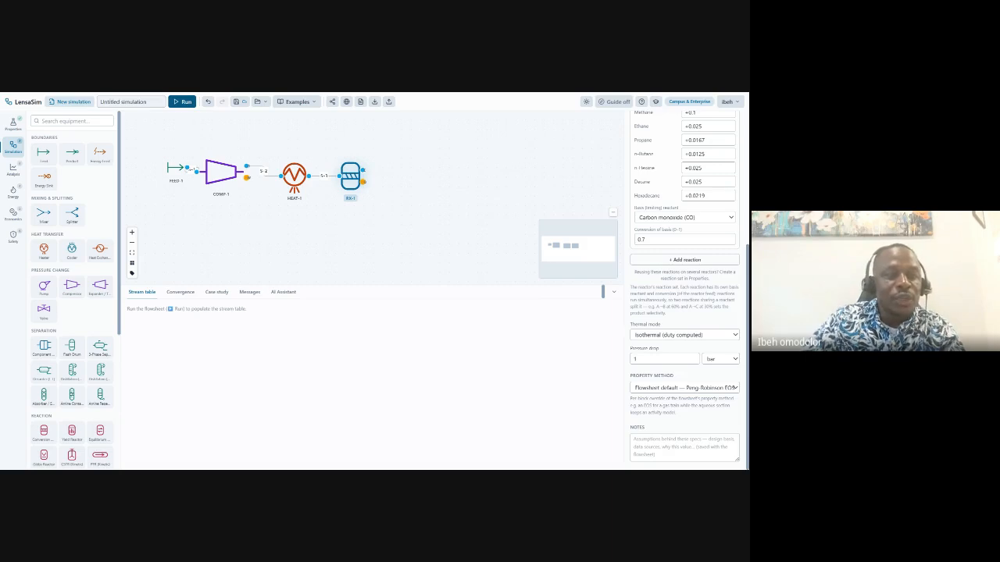
# Add cooler COOL-1 after RX-1 via stream S-4, cooling to 40 °C with 0.5 bar drop.
pyautogui.click(80, 249)
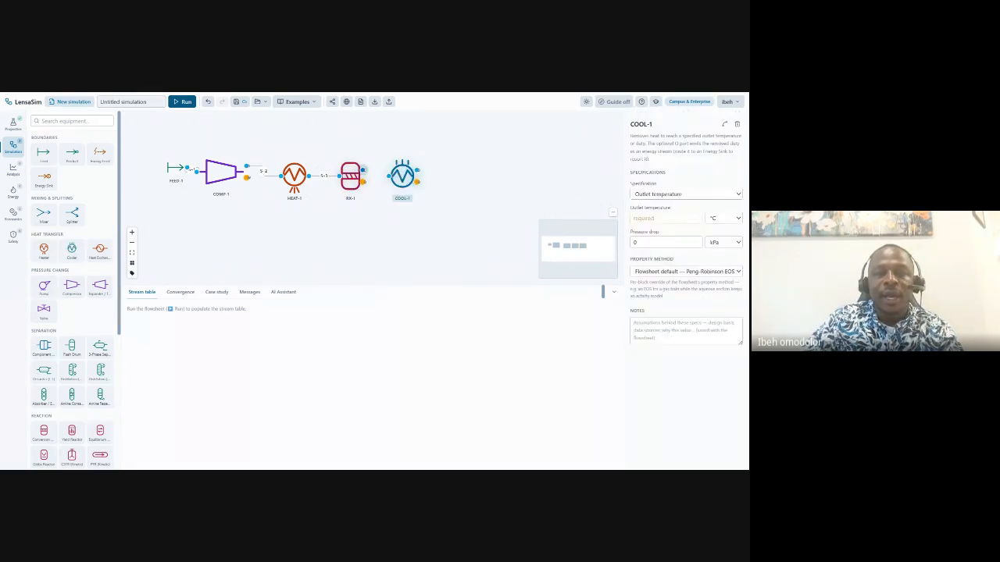
pyautogui.moveTo(362, 169); pyautogui.dragTo(393, 176)
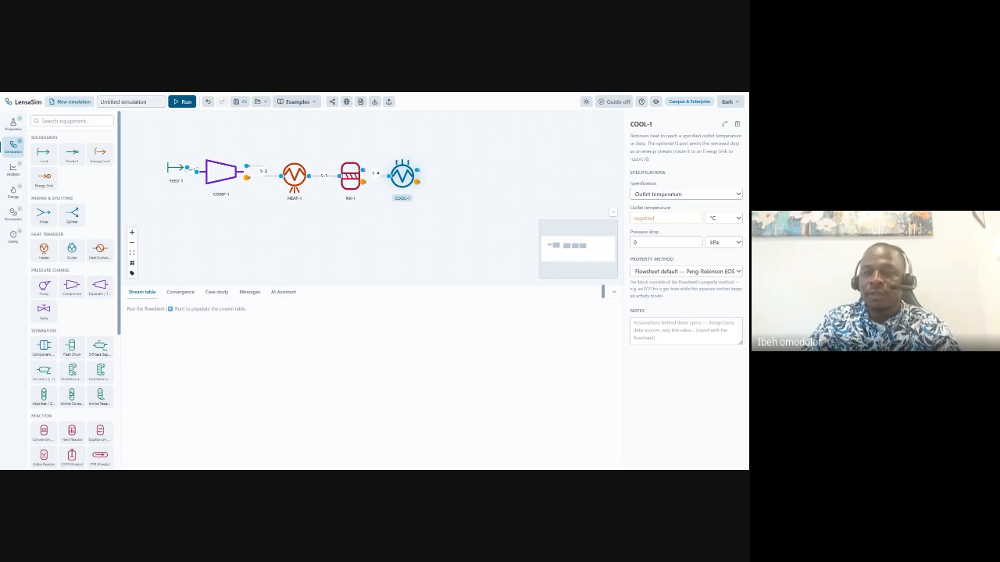
pyautogui.write('40')
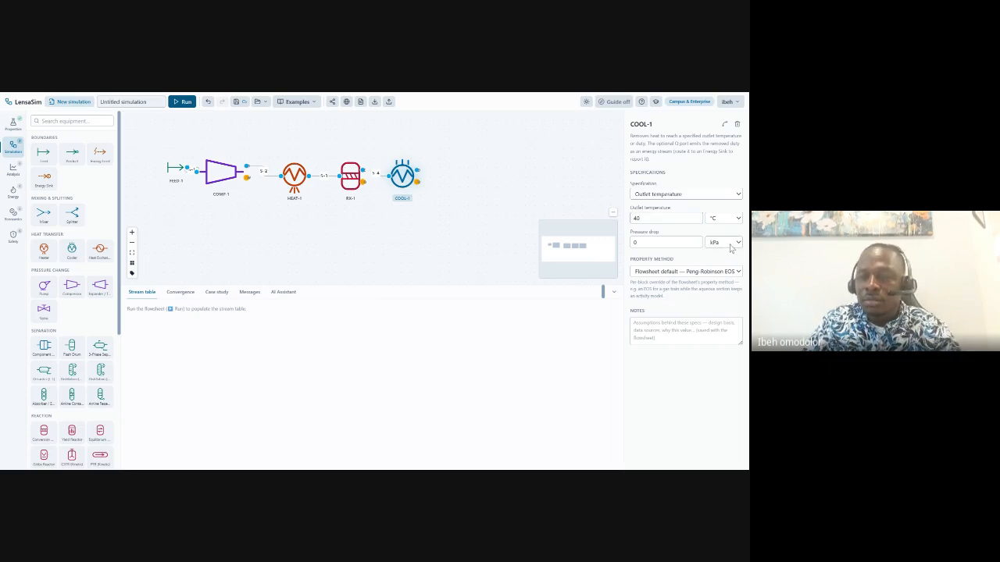
pyautogui.click(711, 273)
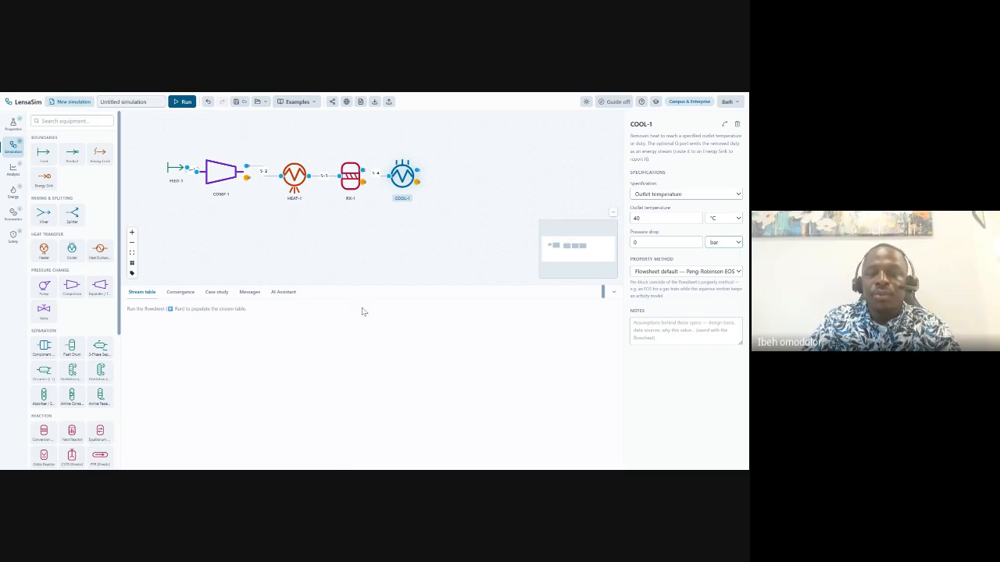
pyautogui.click(648, 242)
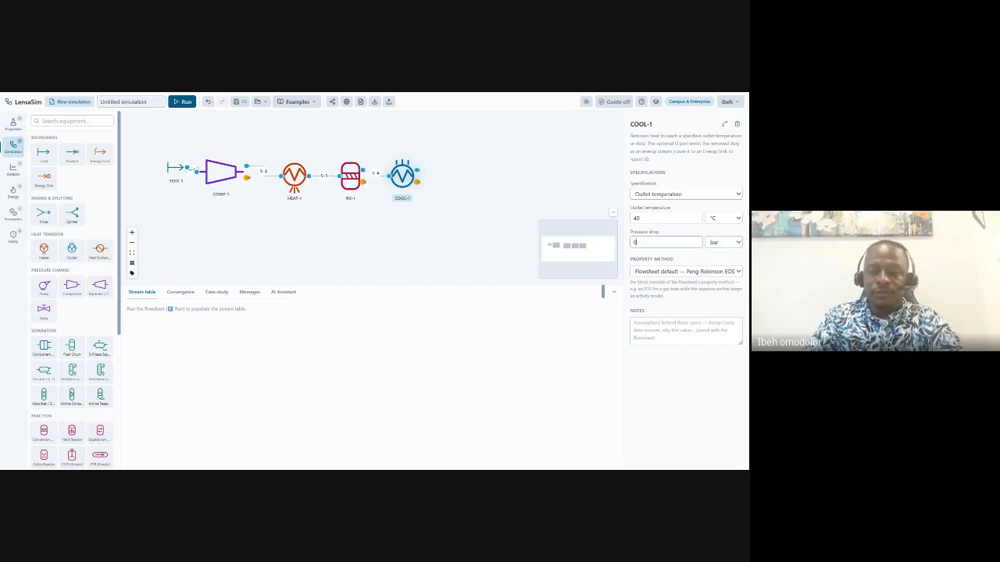
pyautogui.write('.5')
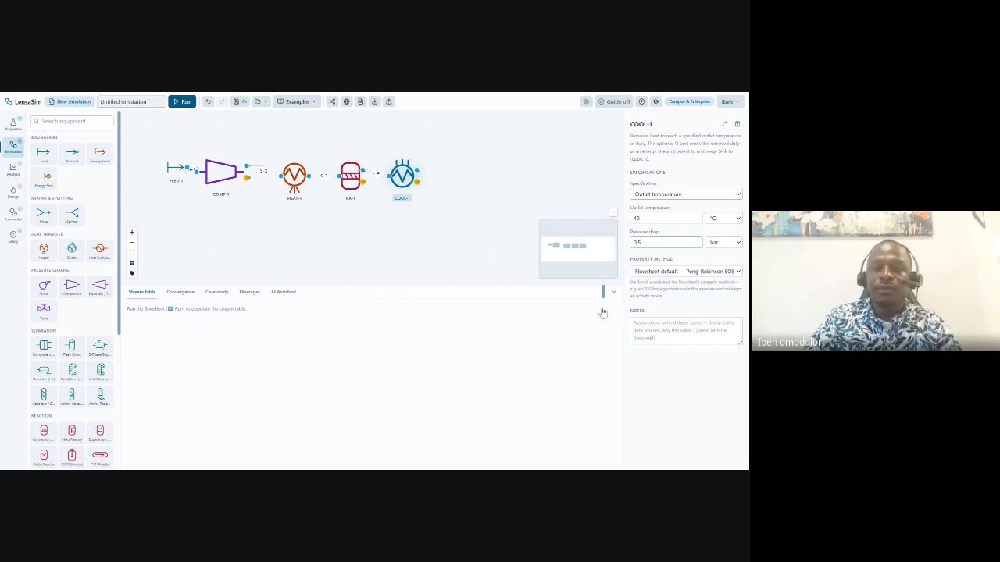
pyautogui.click(301, 359)
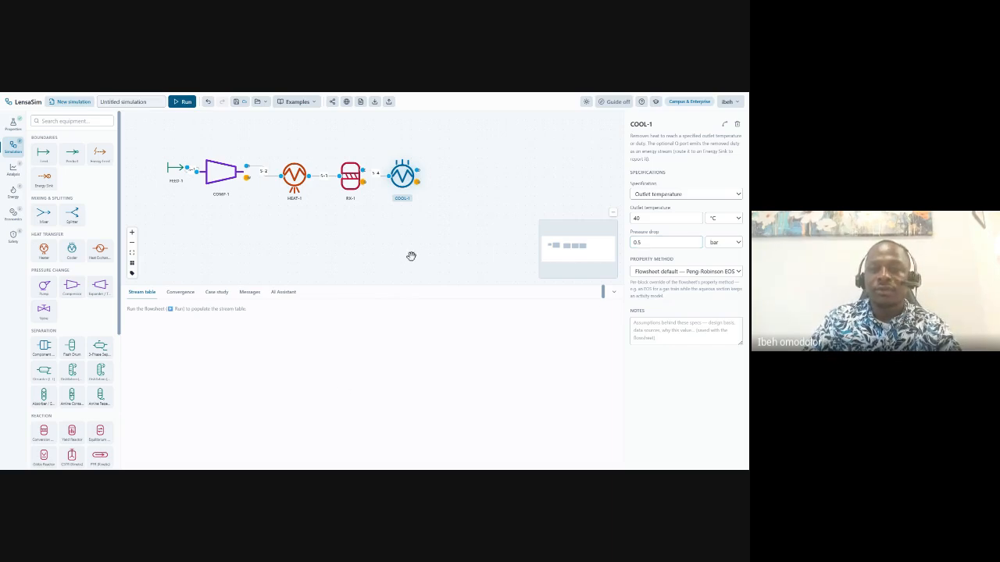
pyautogui.click(294, 149)
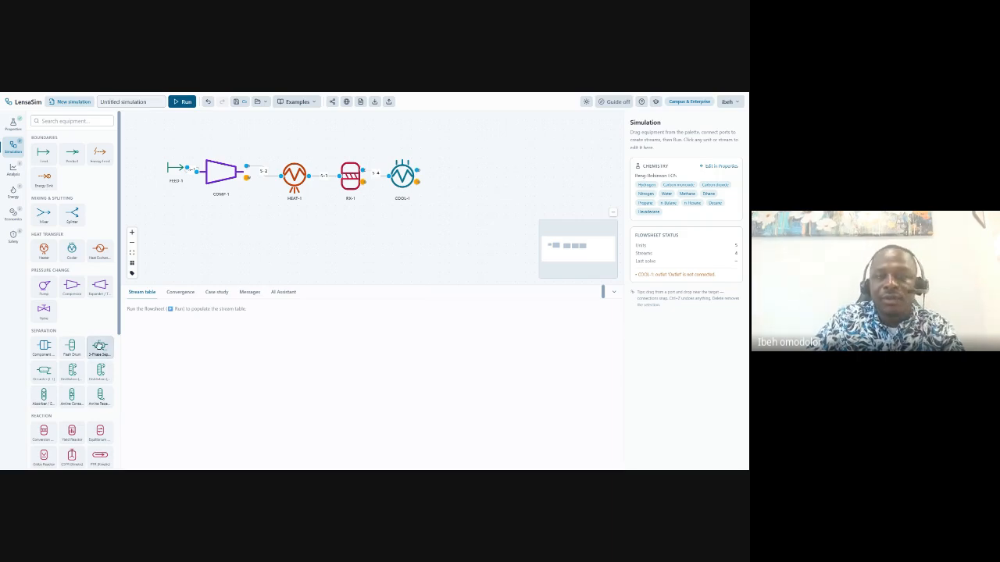
# Add three-phase separator VLL-1 fed from COOL-1's outlet via stream S-5.
pyautogui.click(99, 346)
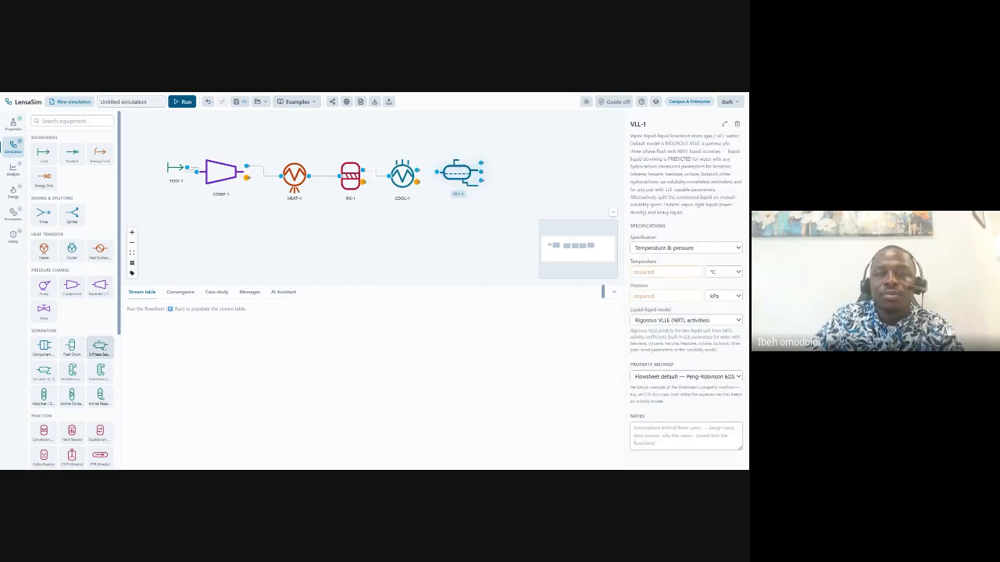
pyautogui.moveTo(417, 170); pyautogui.dragTo(437, 172)
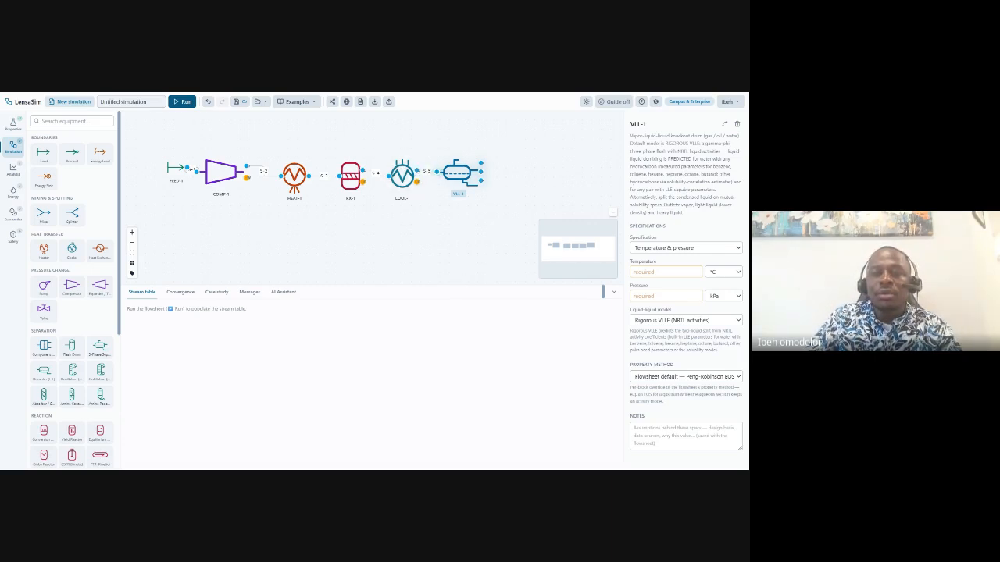
pyautogui.click(403, 175)
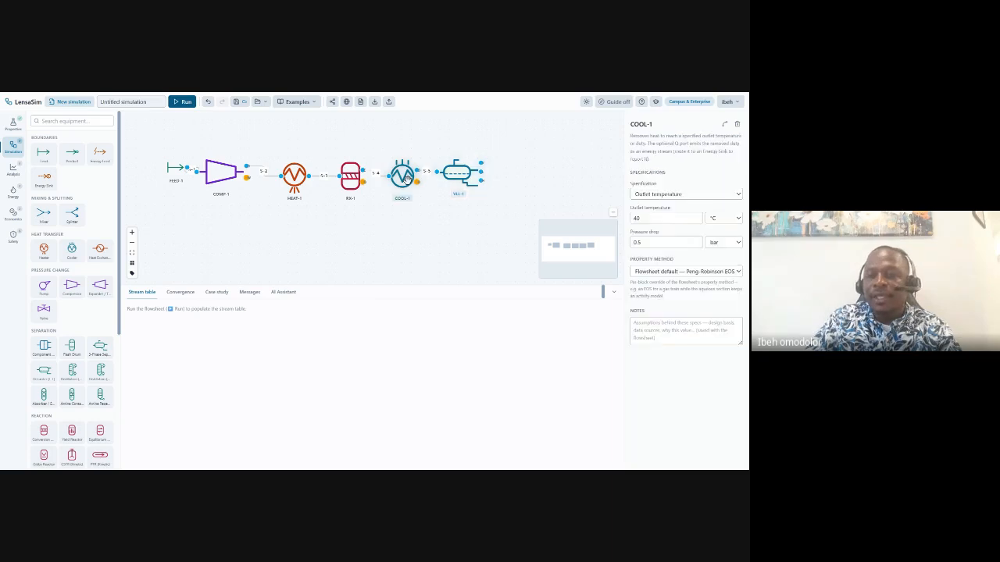
pyautogui.click(450, 172)
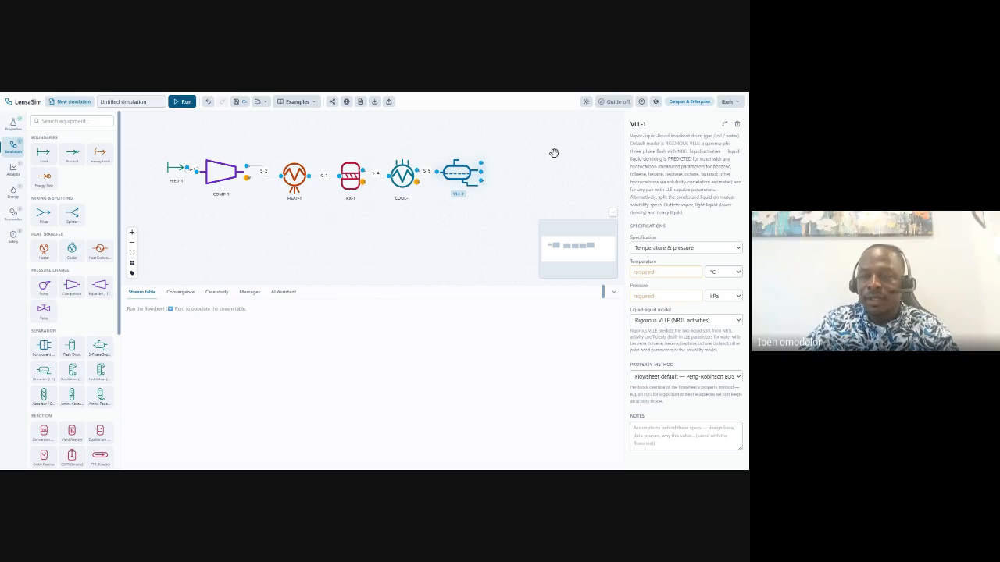
# Specify VLL-1 at 40 °C and 15 bar.
pyautogui.click(650, 272)
pyautogui.write('40')
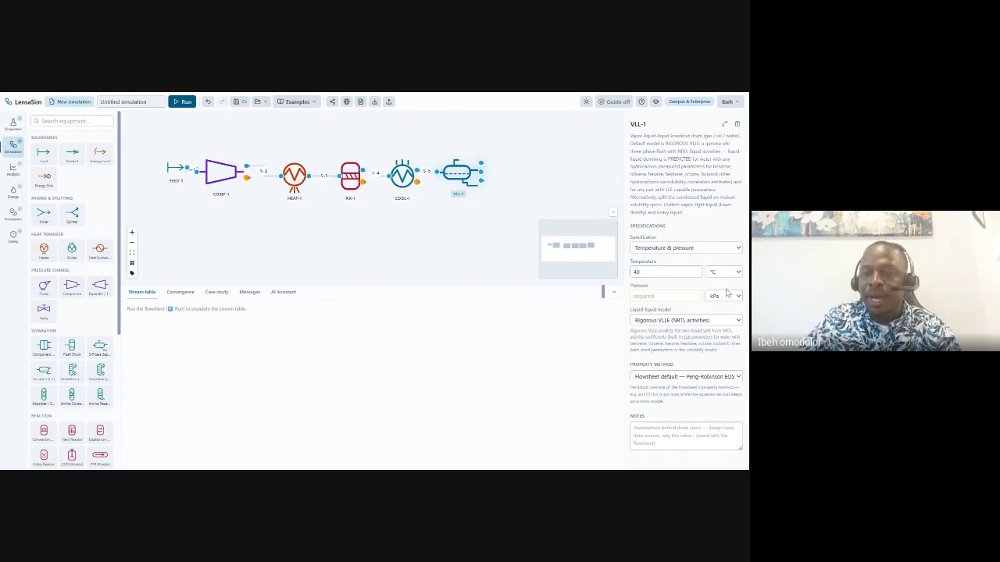
pyautogui.click(726, 296)
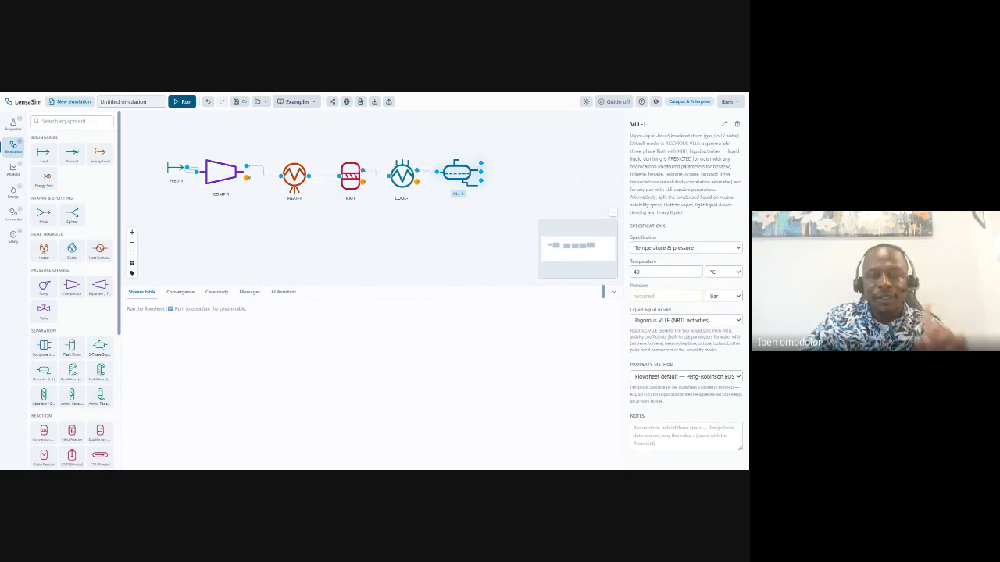
pyautogui.click(717, 314)
pyautogui.click(648, 296)
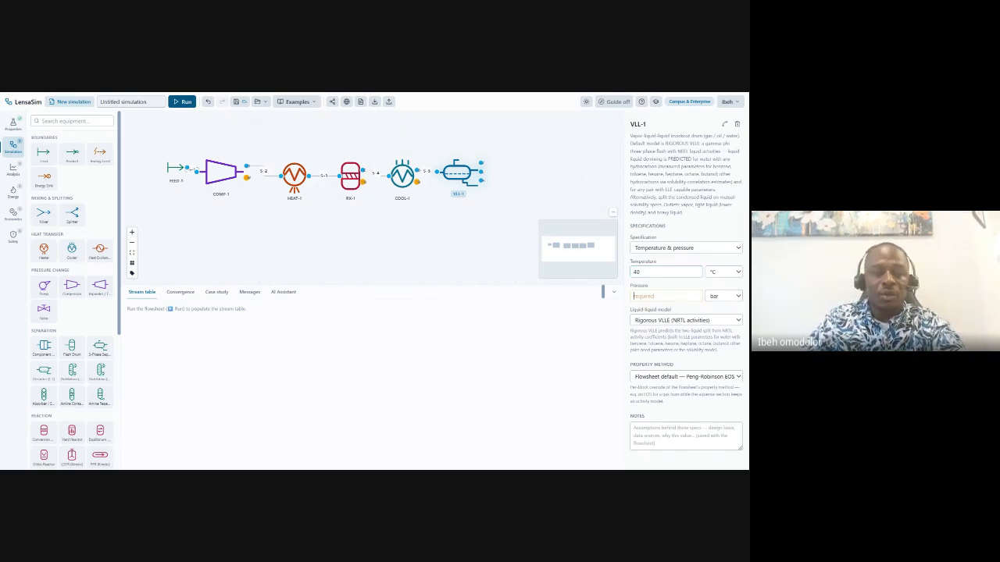
pyautogui.write('15')
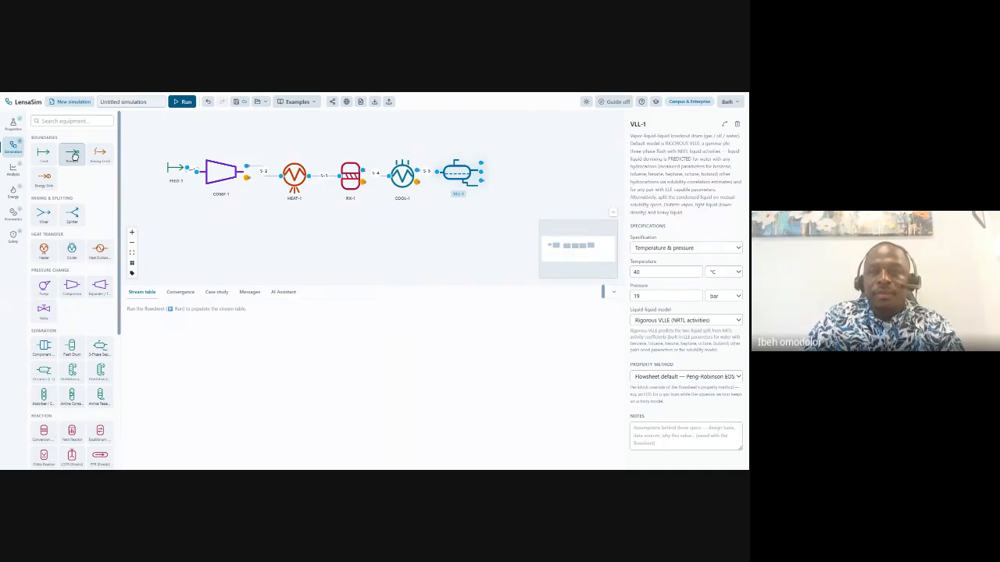
# Wire VLL-1's three outlets to product nodes PROD-1, PROD-2, PROD-3 and turn the guide on.
pyautogui.moveTo(73, 156); pyautogui.dragTo(529, 161)
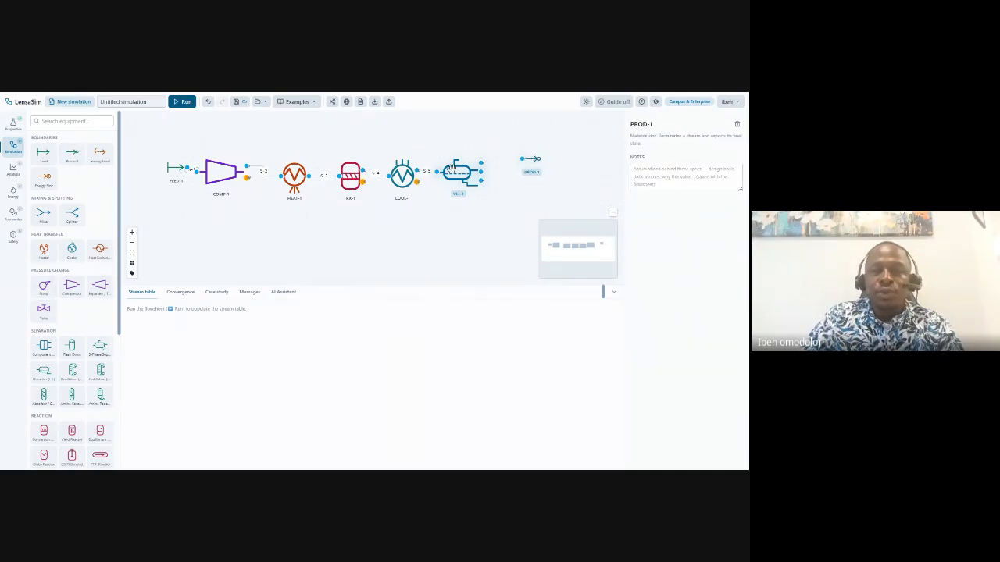
pyautogui.moveTo(480, 162); pyautogui.dragTo(516, 127)
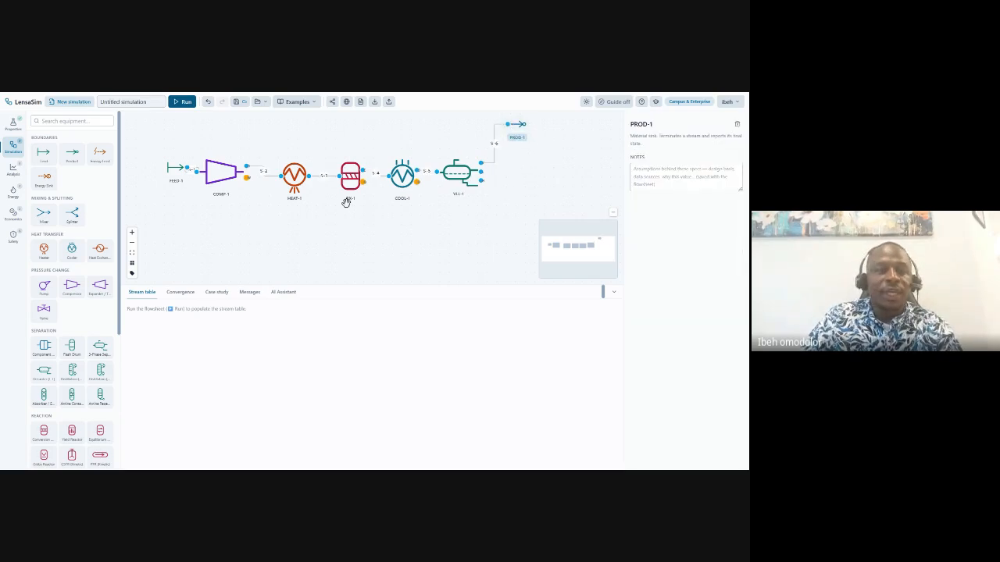
pyautogui.click(78, 155)
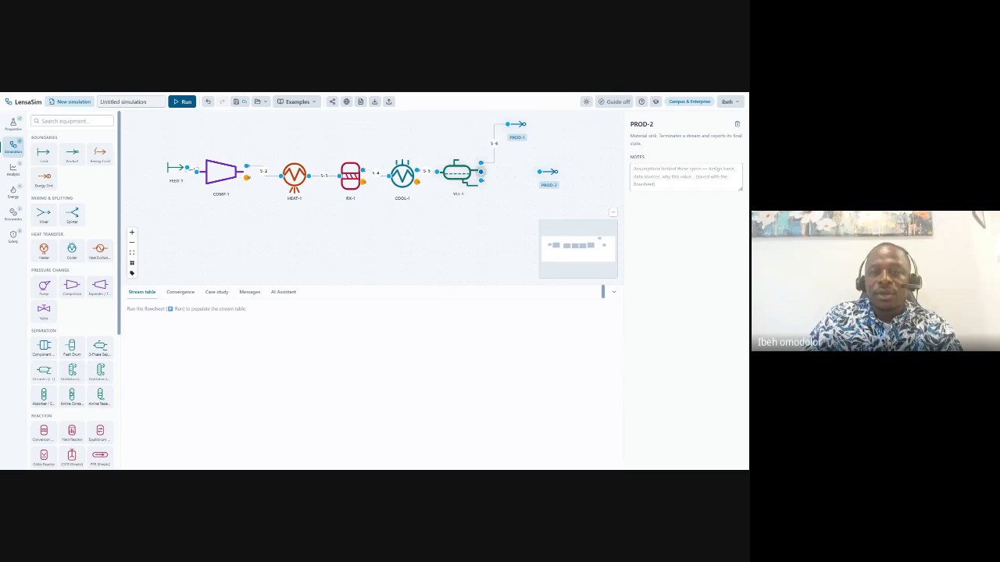
pyautogui.moveTo(481, 171); pyautogui.dragTo(539, 171)
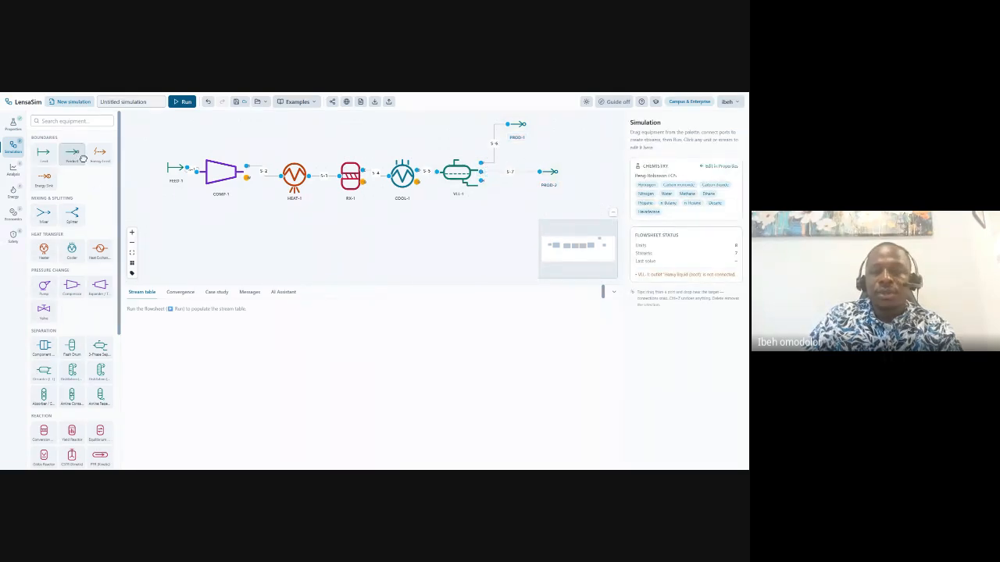
pyautogui.click(527, 201)
pyautogui.moveTo(488, 181)
pyautogui.mouseDown()
pyautogui.moveTo(506, 201)
pyautogui.moveTo(560, 207)
pyautogui.mouseUp()
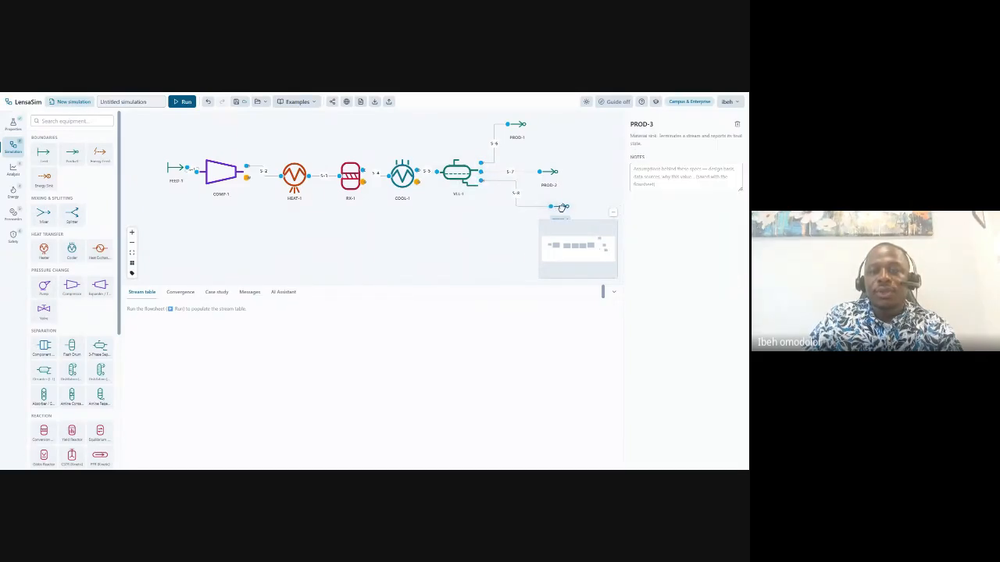
pyautogui.moveTo(539, 171); pyautogui.dragTo(569, 158)
pyautogui.click(555, 167)
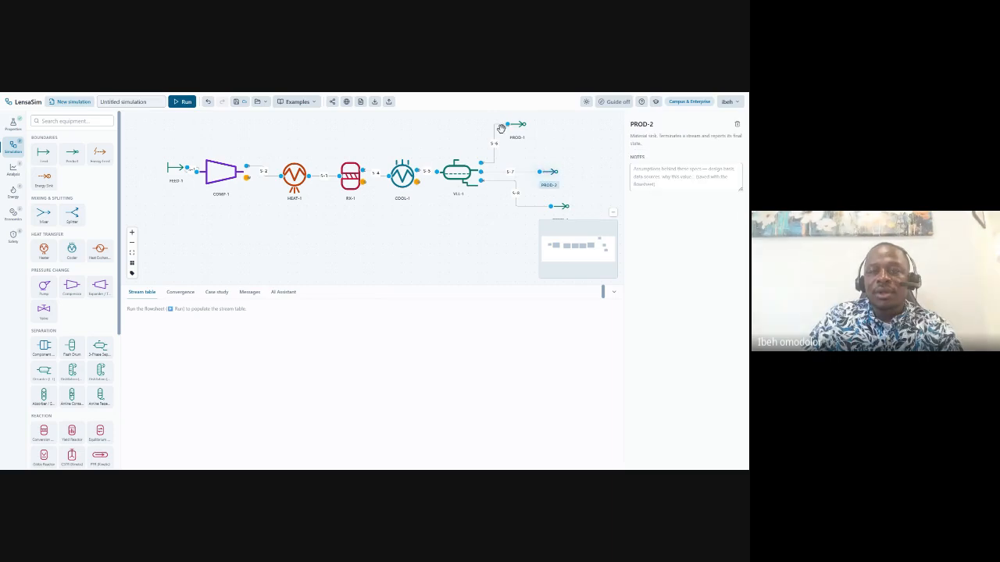
pyautogui.moveTo(508, 125); pyautogui.dragTo(523, 126)
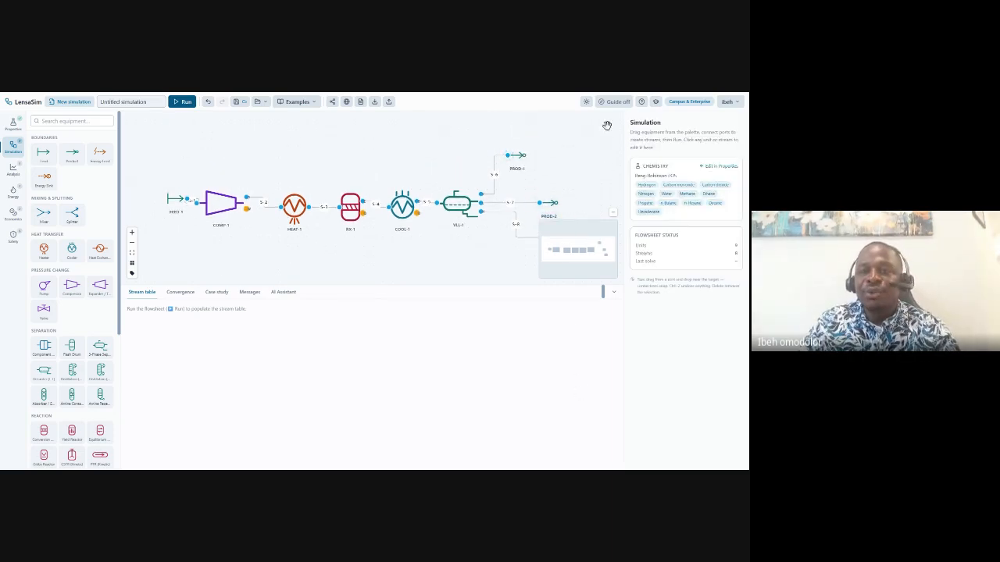
pyautogui.click(617, 102)
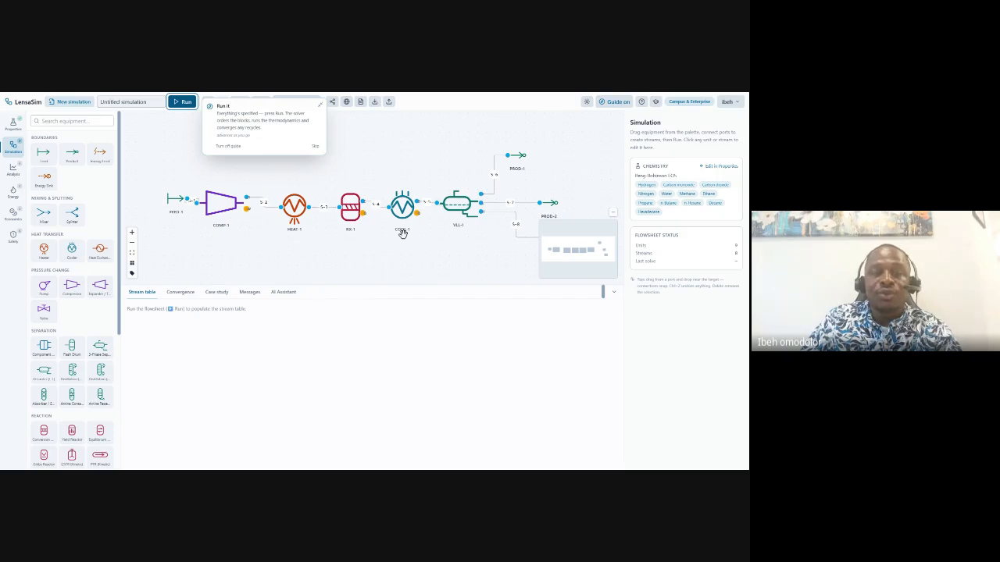
# Run the simulation to convergence, dismiss the All done notice, and switch the guide off.
pyautogui.click(184, 103)
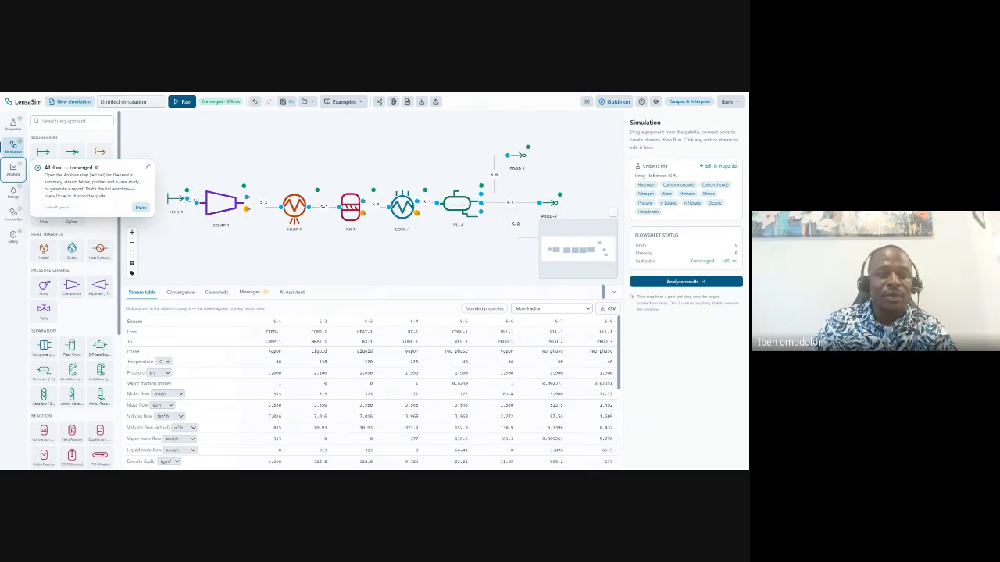
pyautogui.click(140, 207)
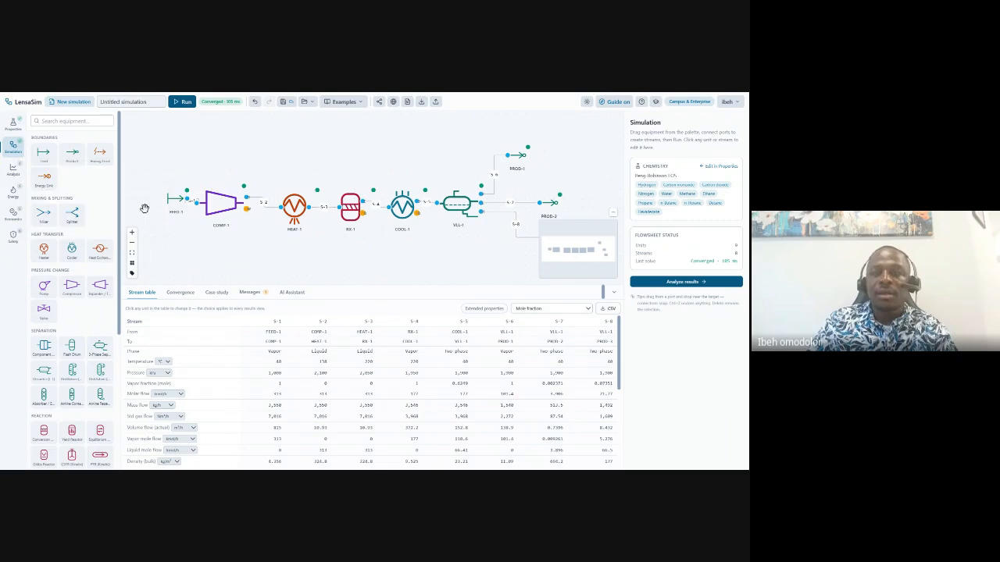
pyautogui.click(615, 103)
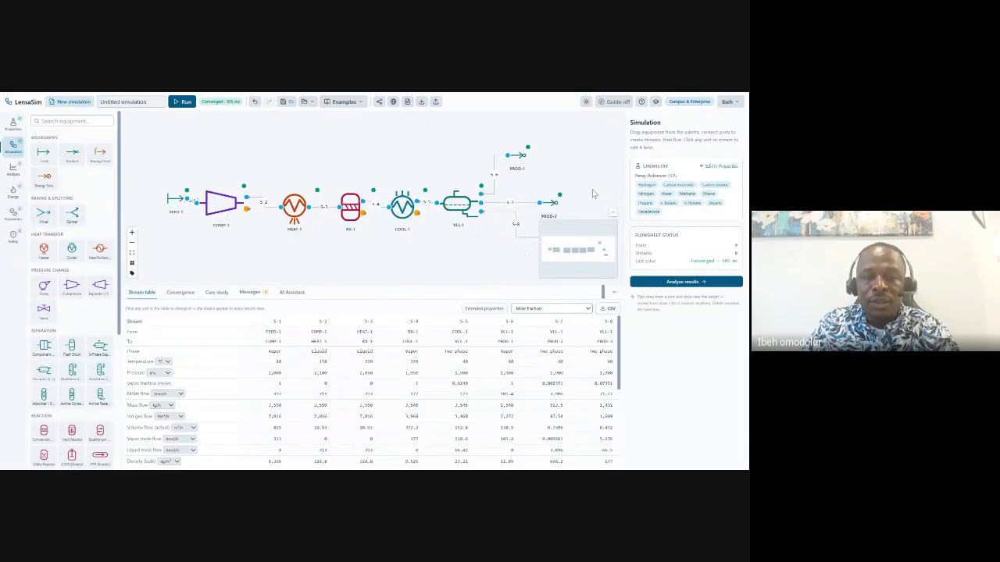
# Switch the stream table compositions from mole fraction to mass flow (kg/h) and scroll down to the Hexadecane row.
pyautogui.click(539, 340)
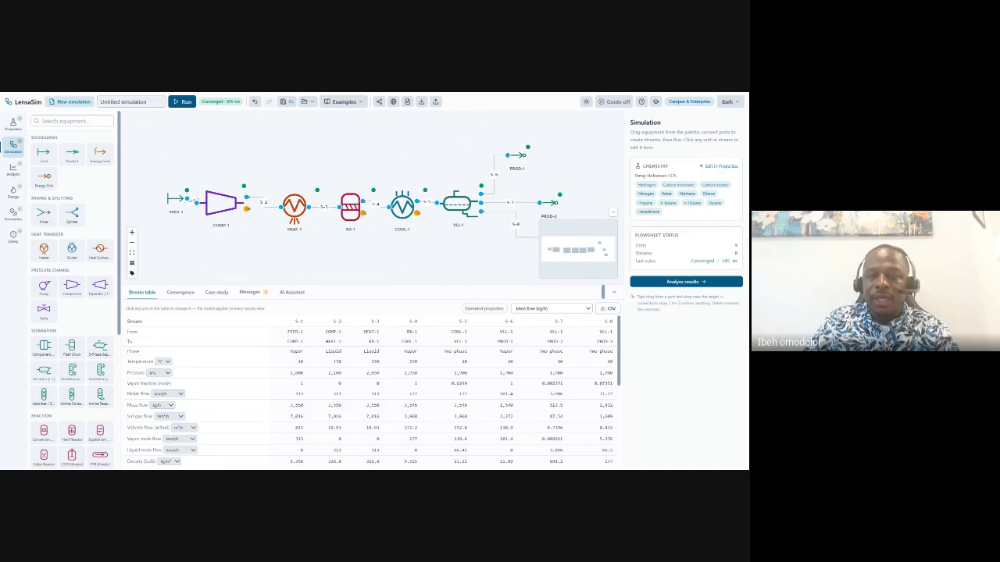
pyautogui.moveTo(367, 254); pyautogui.dragTo(374, 201)
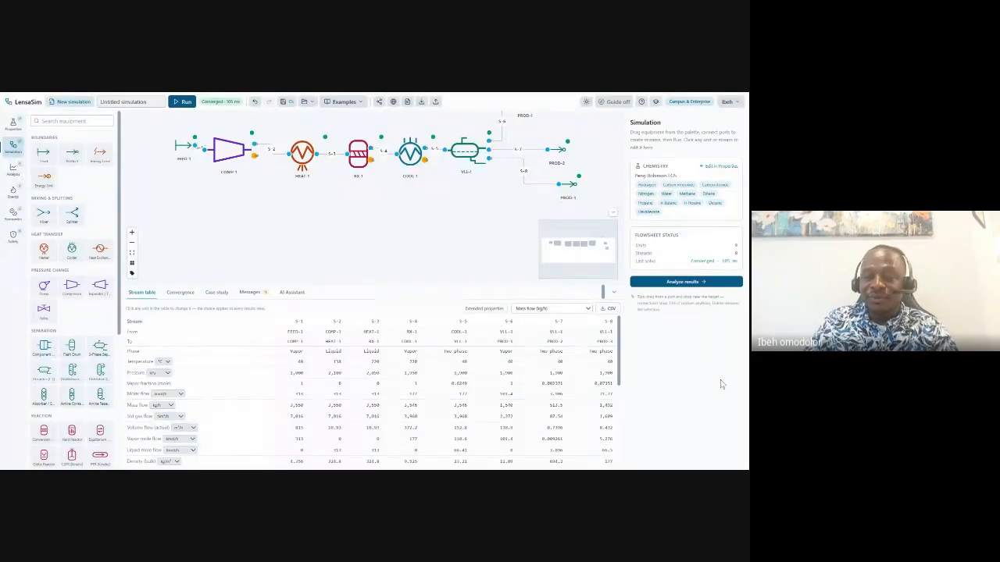
pyautogui.scroll(-3, 617, 406)
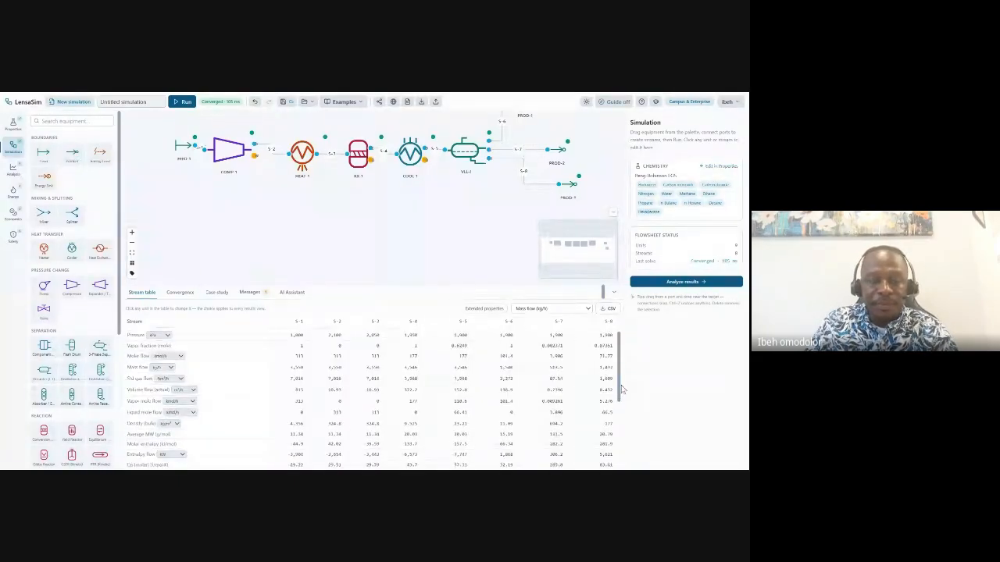
pyautogui.scroll(-3, 629, 427)
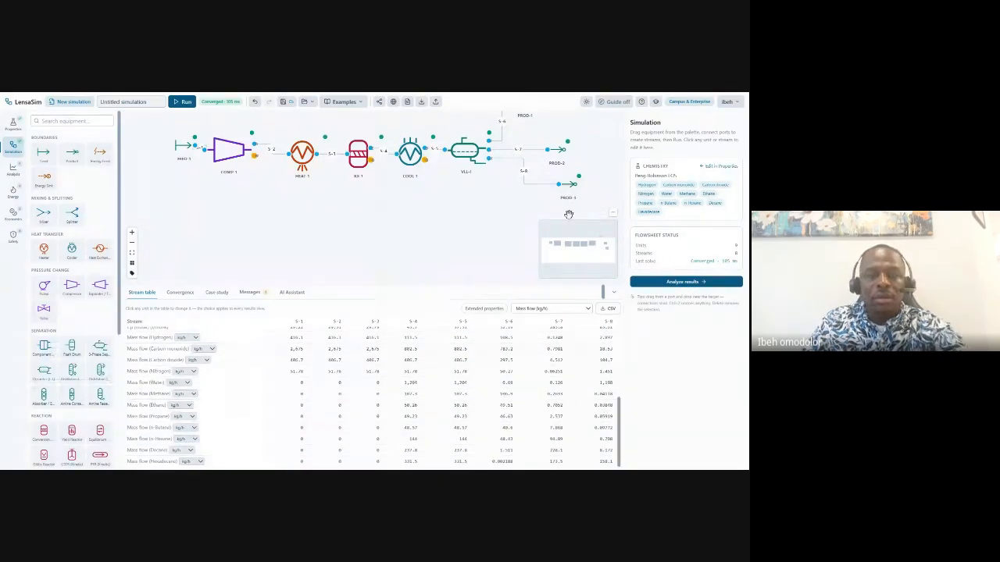
pyautogui.moveTo(569, 211); pyautogui.dragTo(552, 237)
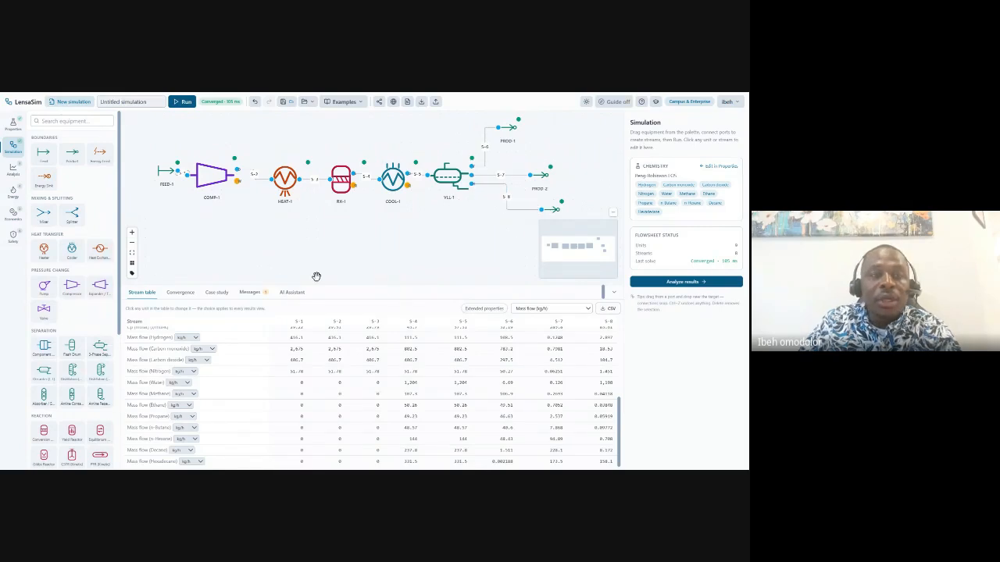
# Rename the FEED-1 feed stream to 'Syn Gas'.
pyautogui.rightClick(163, 174)
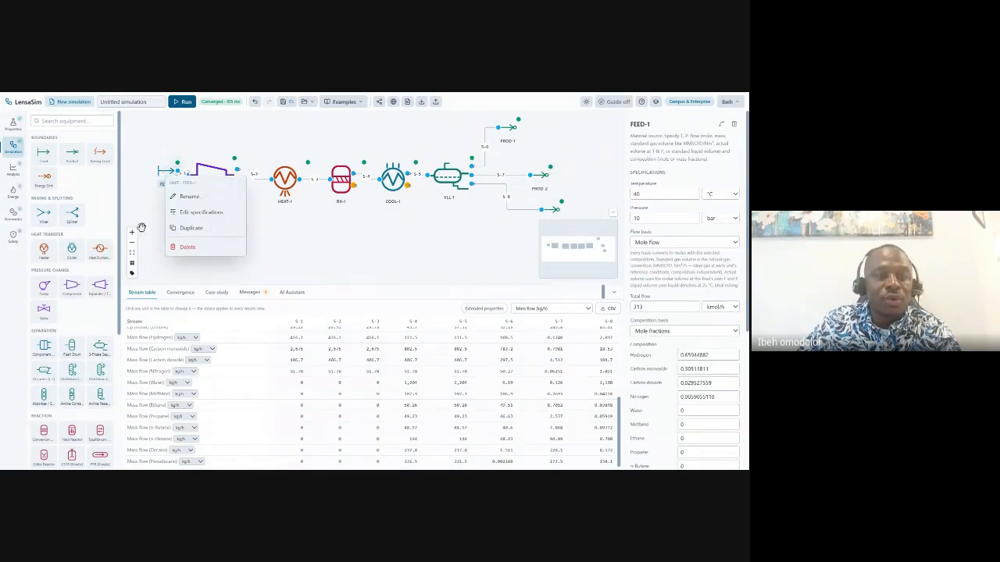
pyautogui.click(192, 196)
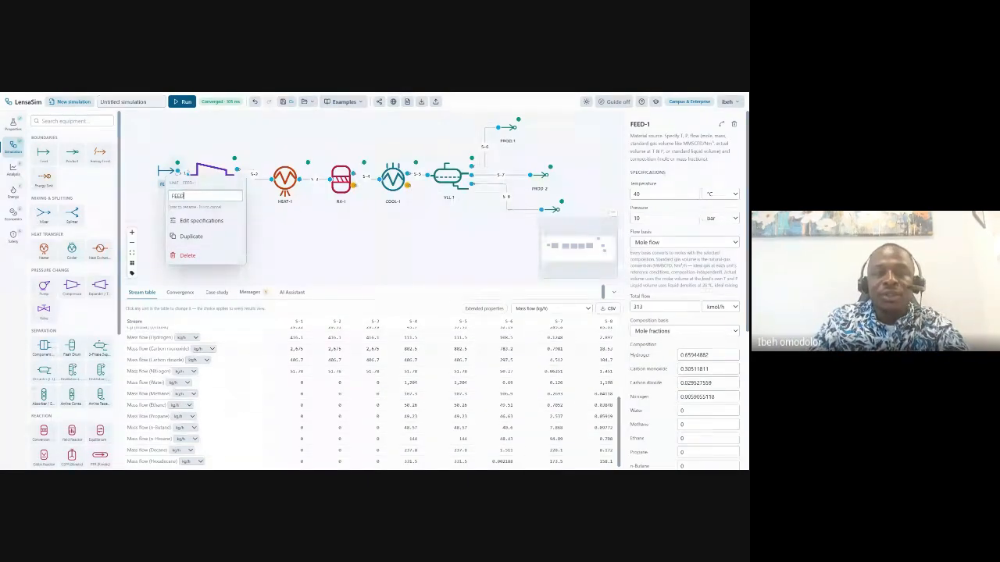
pyautogui.press('BackSpace')
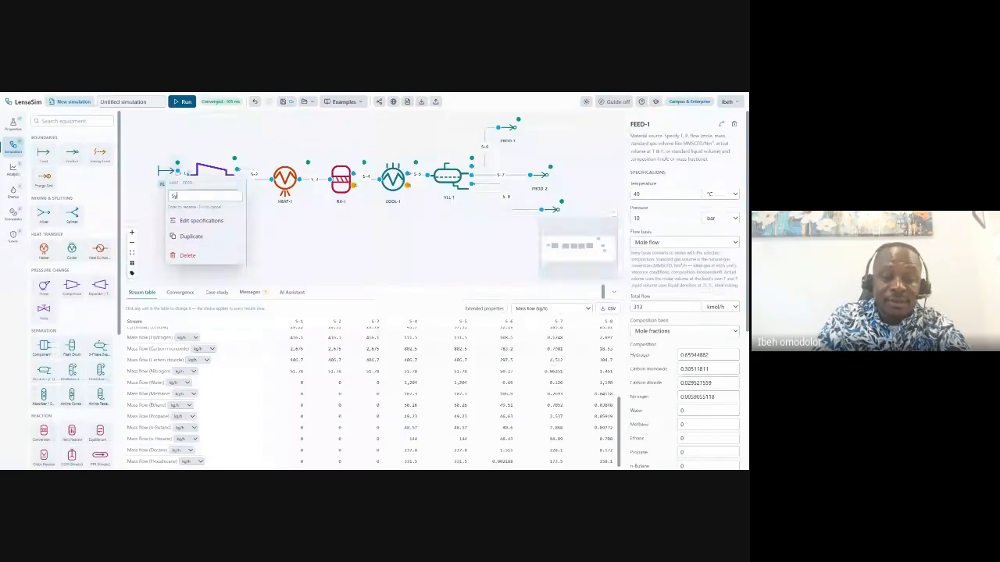
pyautogui.write('Syn Gas')
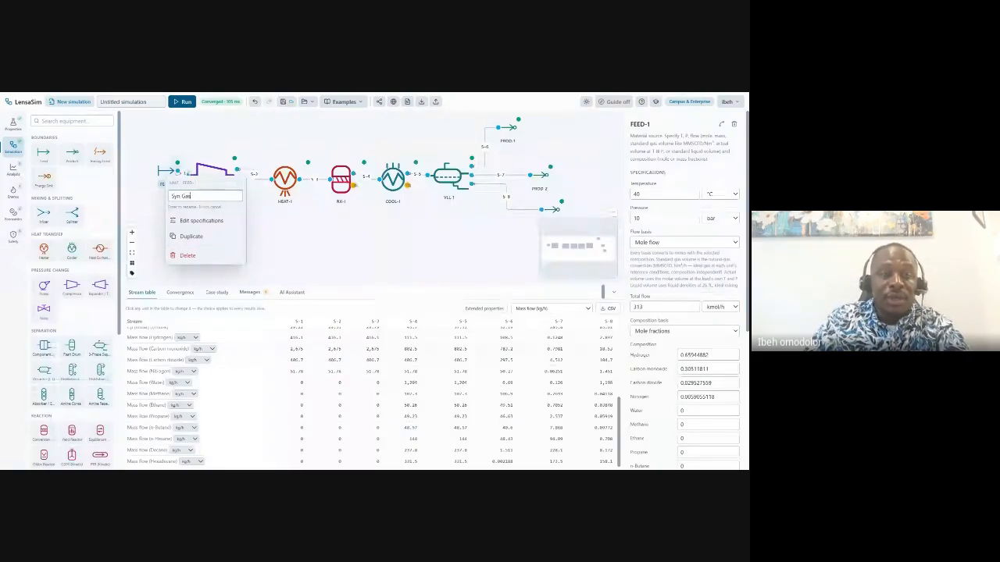
pyautogui.click(325, 243)
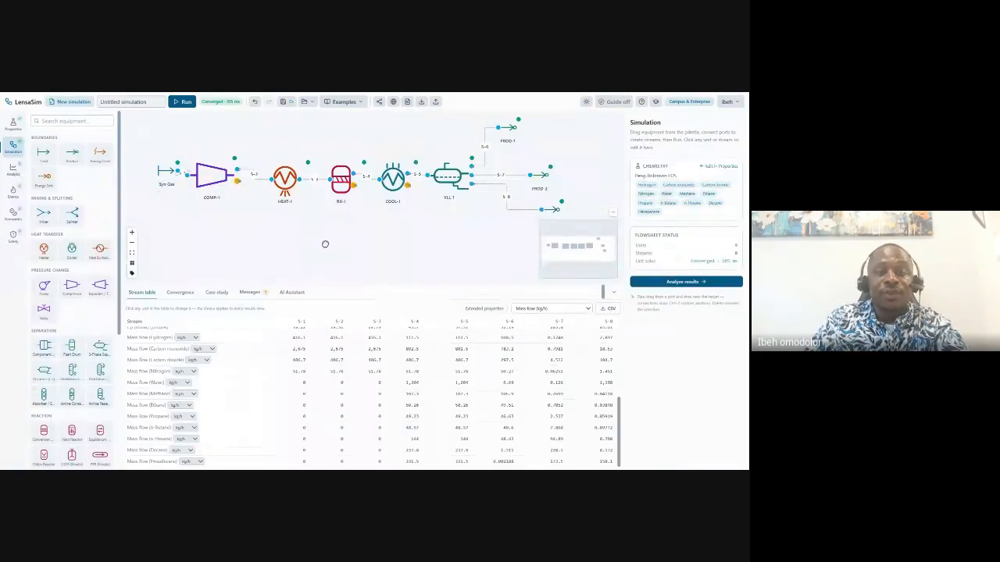
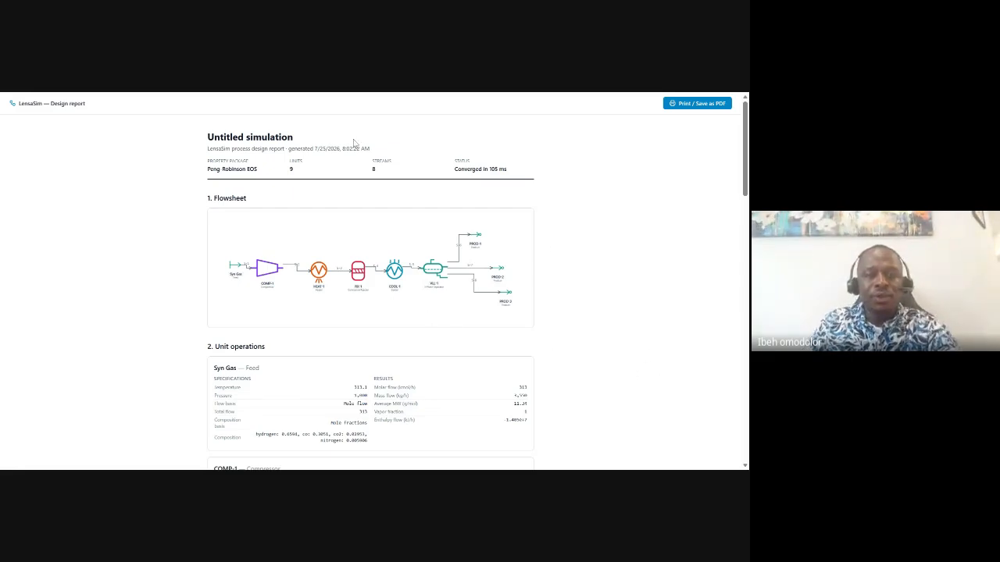
# Publish the Untitled flowsheet to the LensaSim community gallery.
pyautogui.scroll(-3, 80, 323)
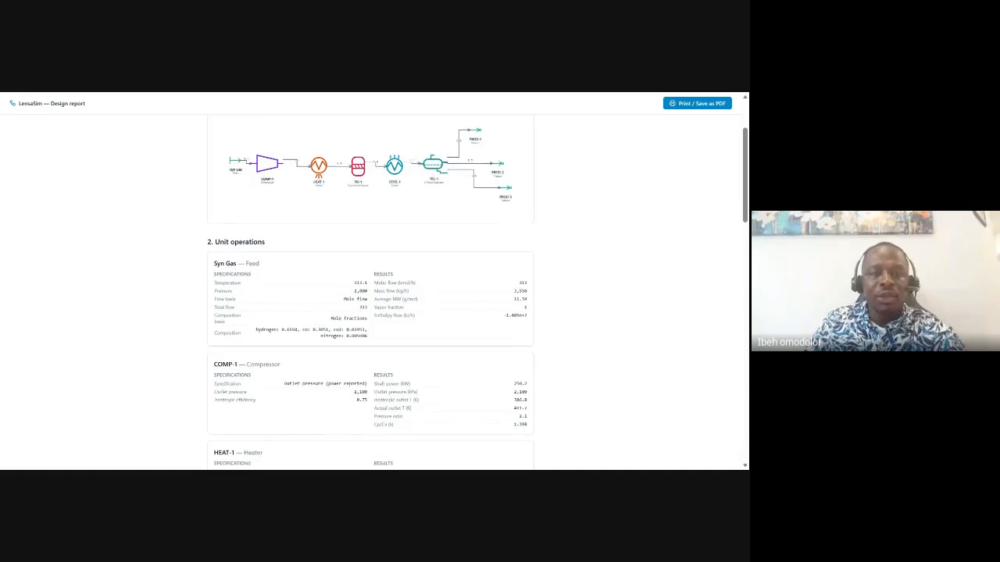
pyautogui.scroll(-20, 371, 293)
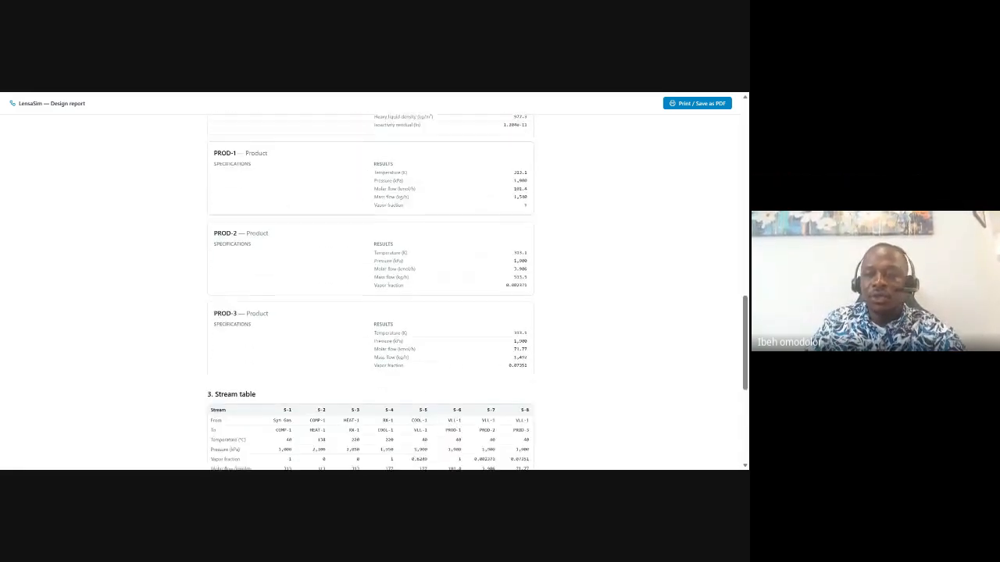
pyautogui.scroll(-8, 371, 293)
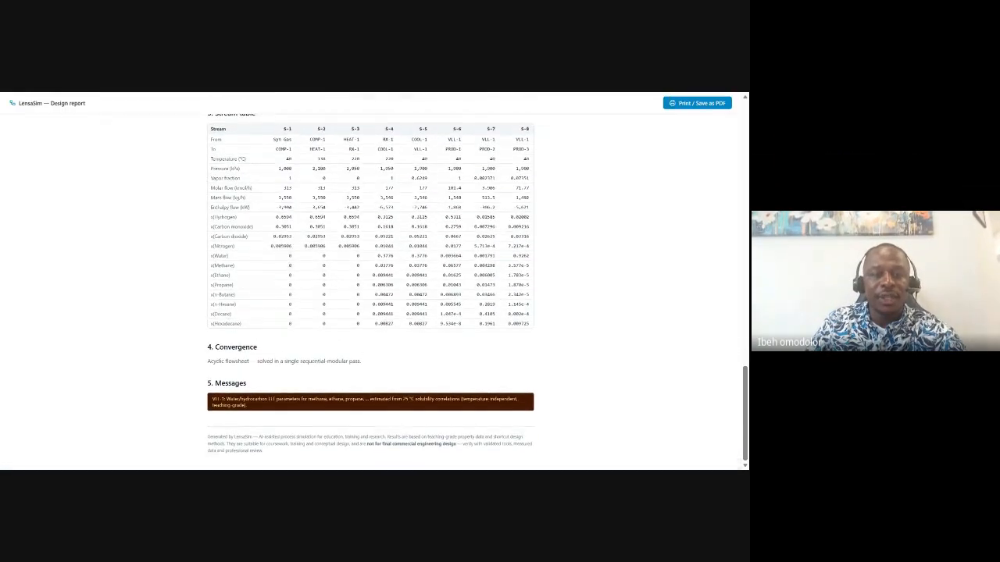
pyautogui.scroll(6, 371, 281)
pyautogui.scroll(-6, 371, 281)
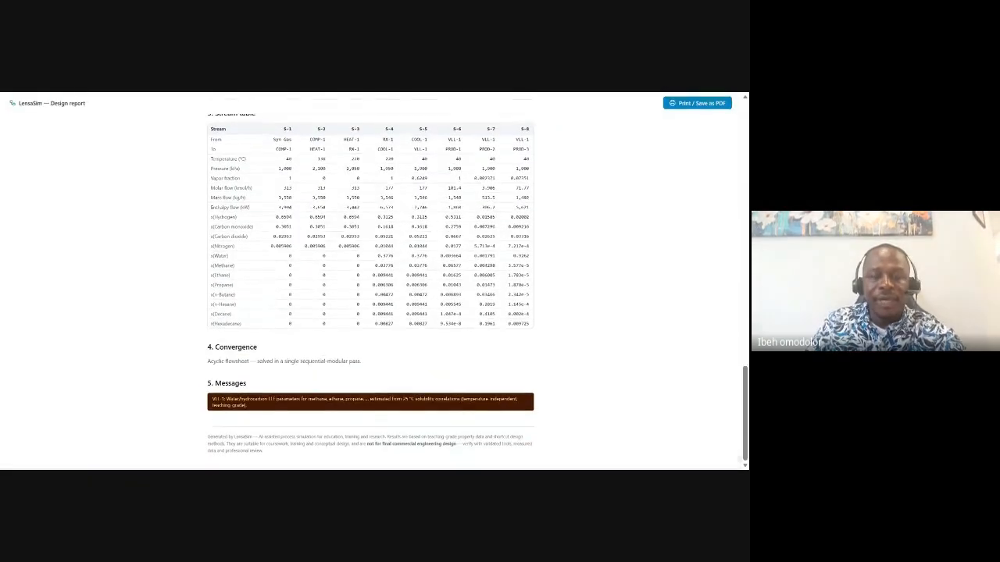
pyautogui.scroll(20, 371, 281)
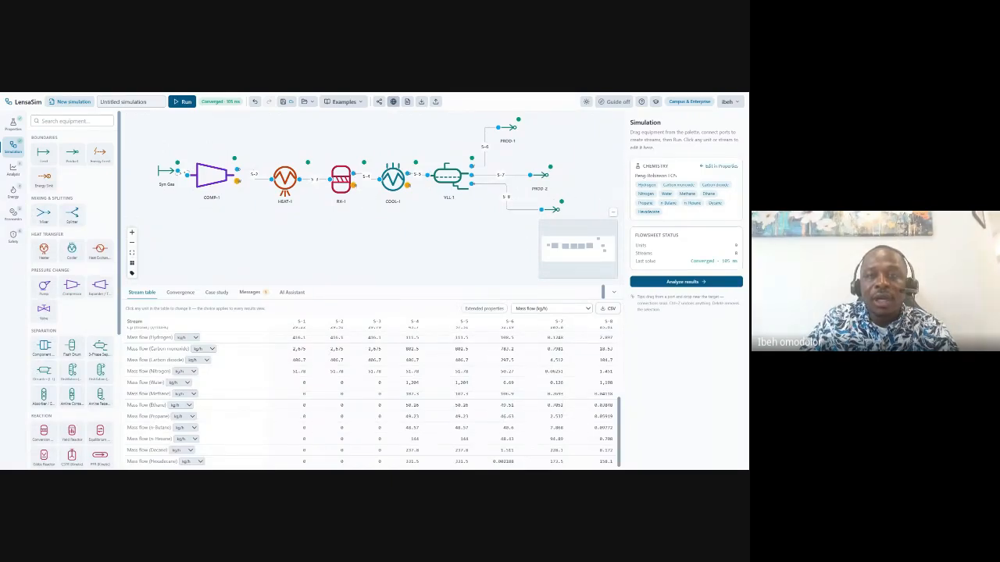
pyautogui.click(395, 104)
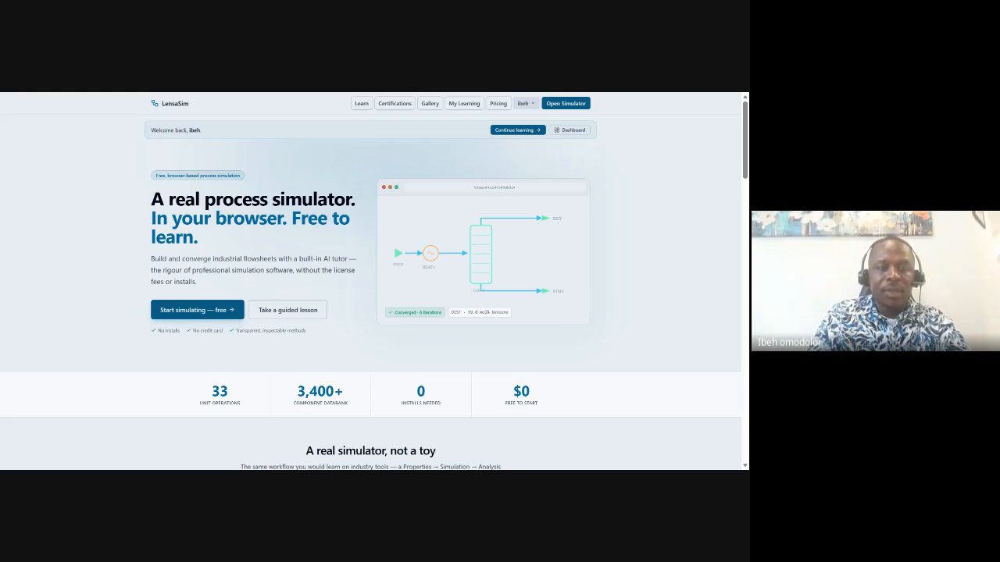
# Browse the community gallery, then open the Economics sizing estimate showing $939.5k total capital.
pyautogui.click(429, 103)
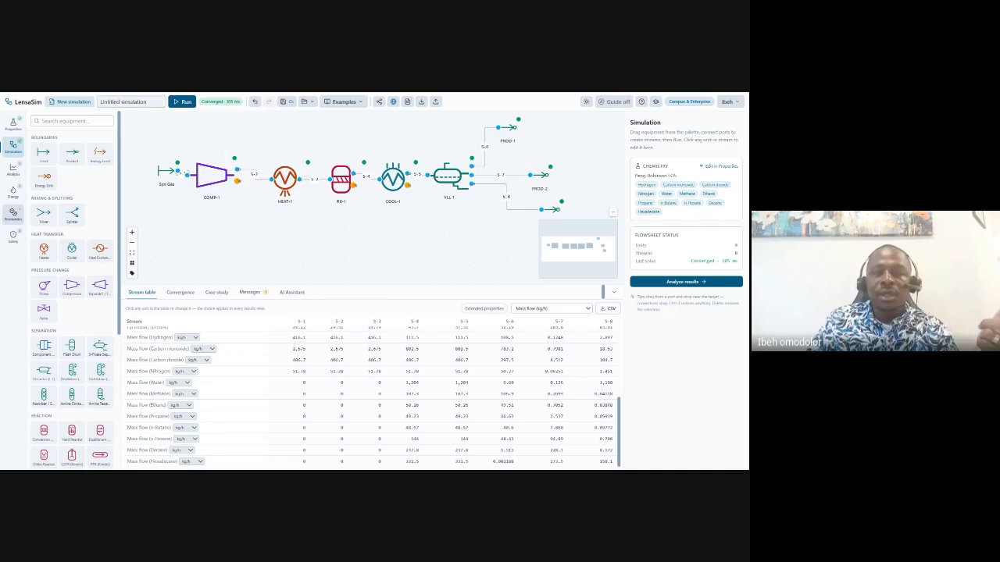
pyautogui.click(13, 216)
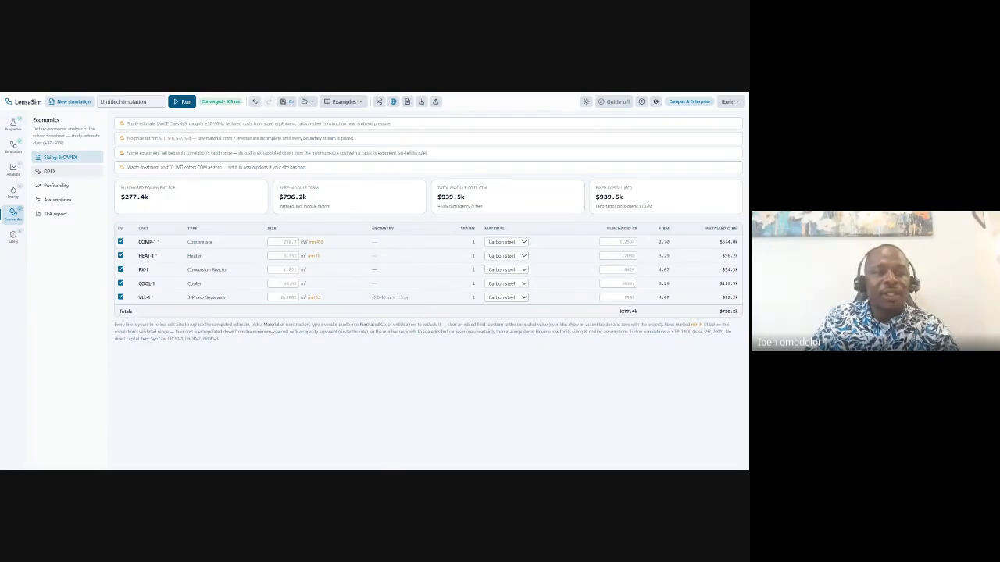
# Review the OPEX breakdown and Sizing & CAPEX, then return to the flowsheet.
pyautogui.click(52, 172)
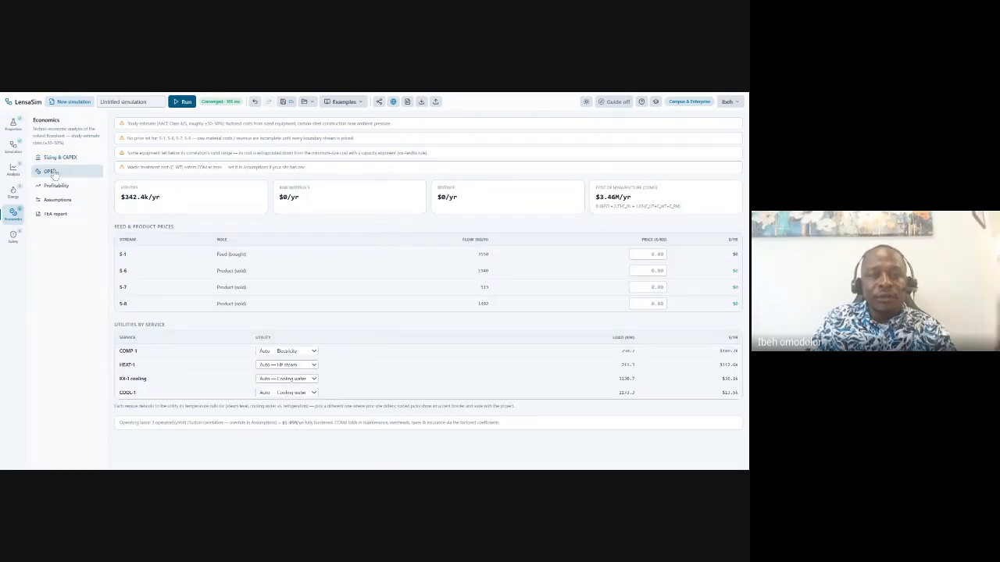
pyautogui.click(63, 158)
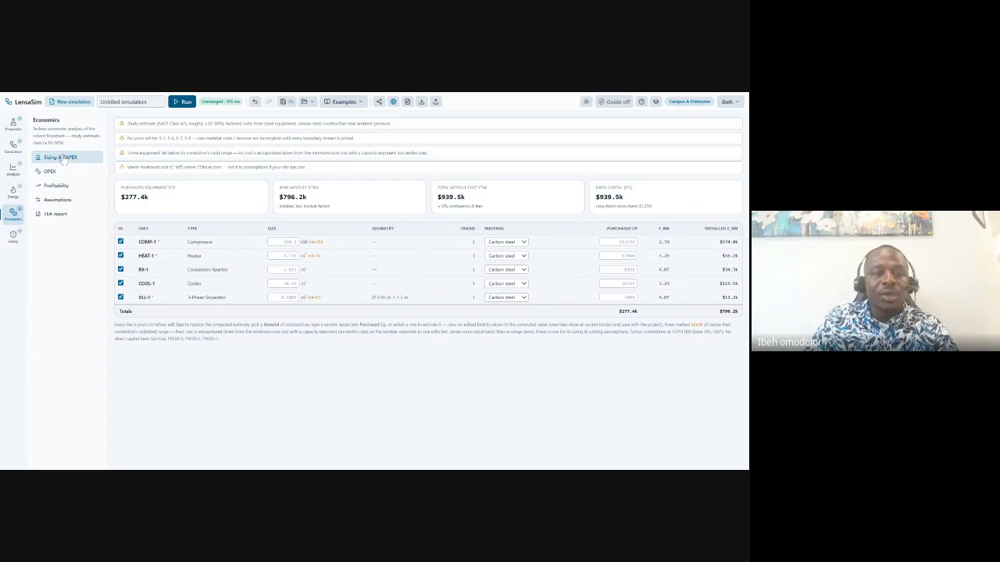
pyautogui.click(13, 146)
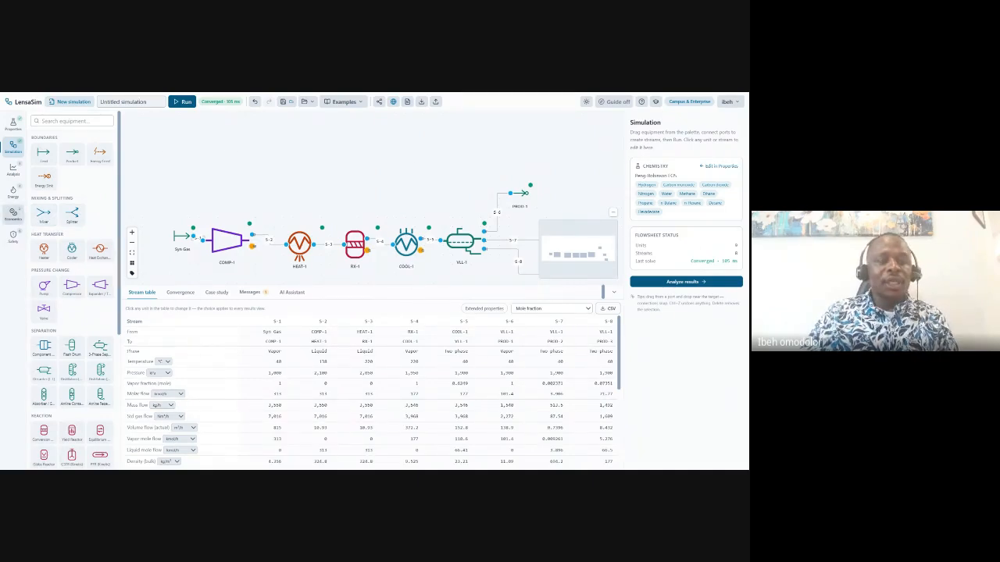
pyautogui.click(12, 214)
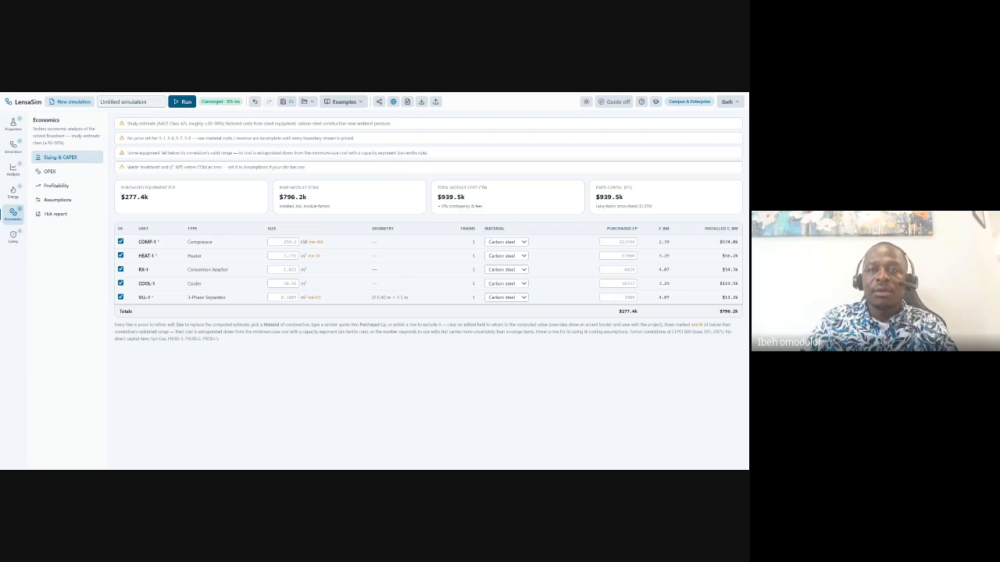
pyautogui.click(11, 145)
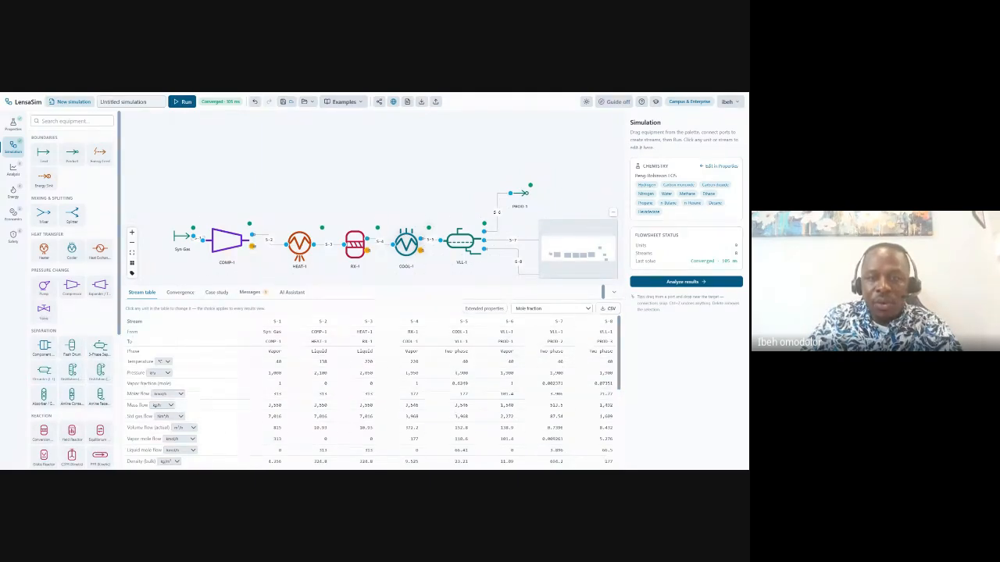
# Check COOL-1's 40 °C outlet spec, then view stream S-5 (vapour fraction 0.6249).
pyautogui.click(404, 247)
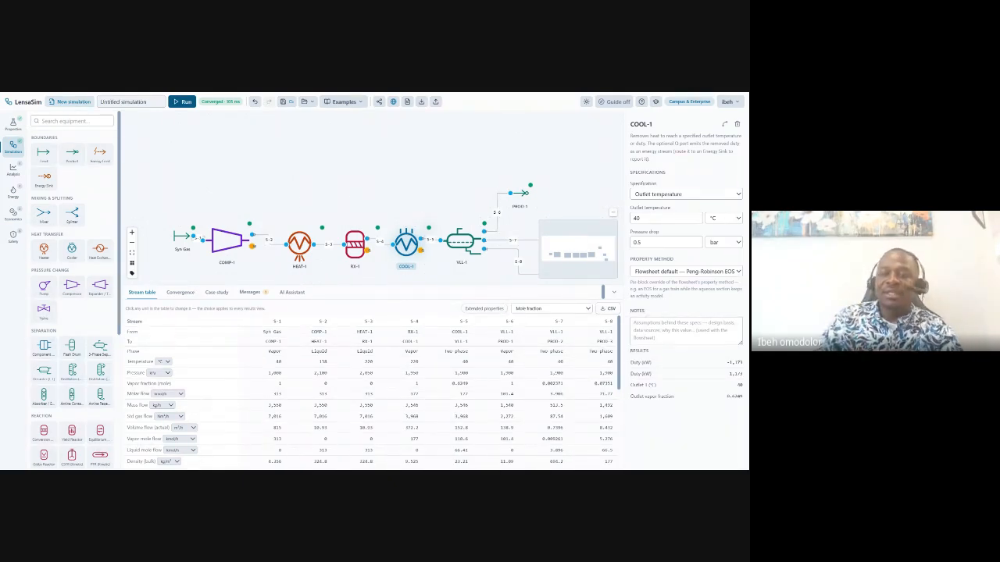
pyautogui.click(640, 218)
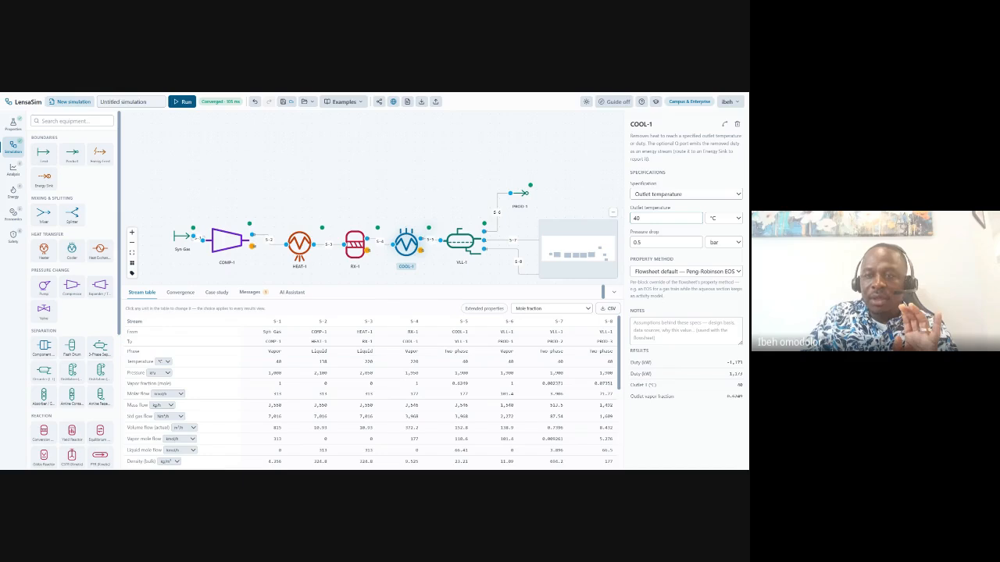
pyautogui.click(586, 179)
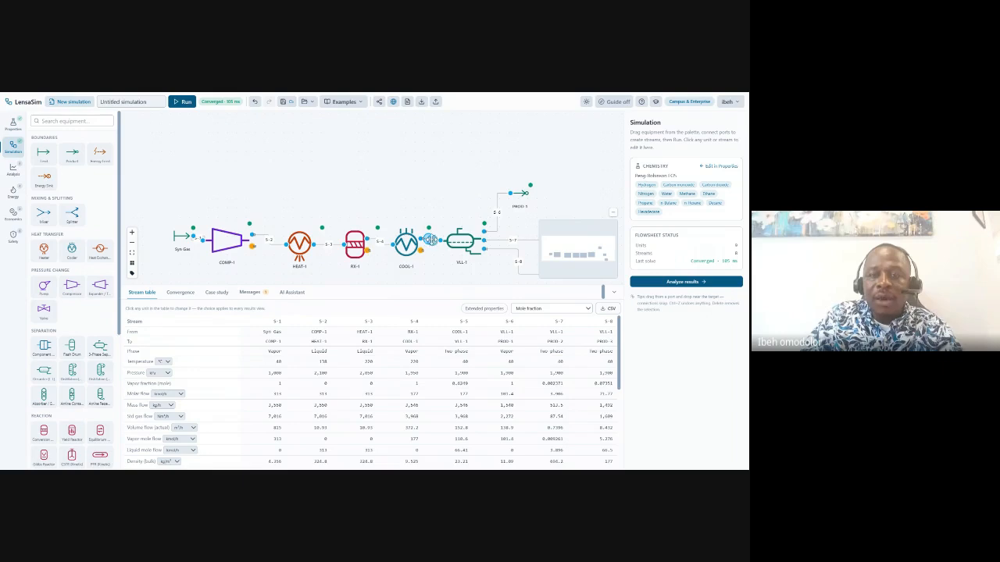
pyautogui.click(432, 236)
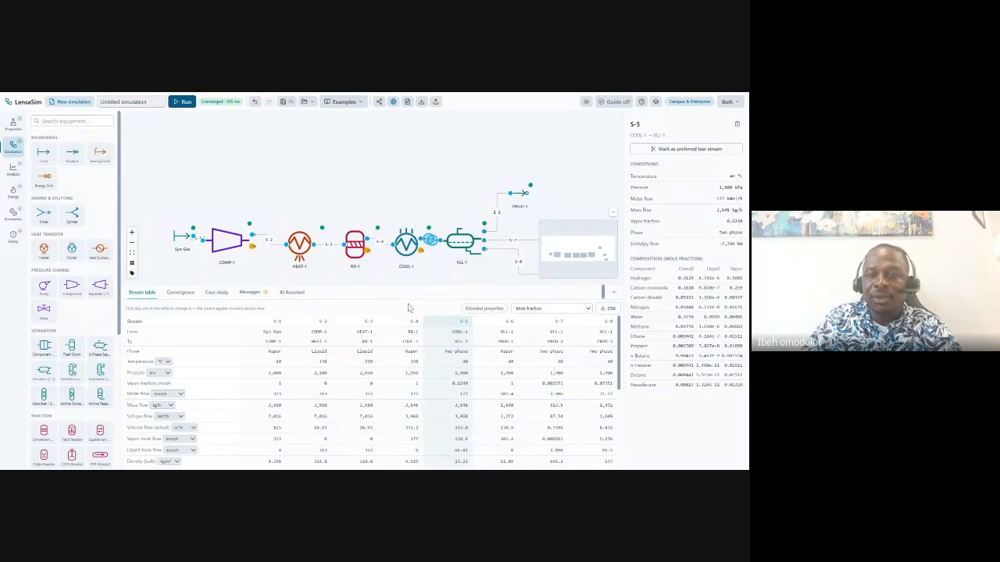
# Change COOL-1's outlet temperature from 40 to 200 °C and re-run the simulation.
pyautogui.click(405, 244)
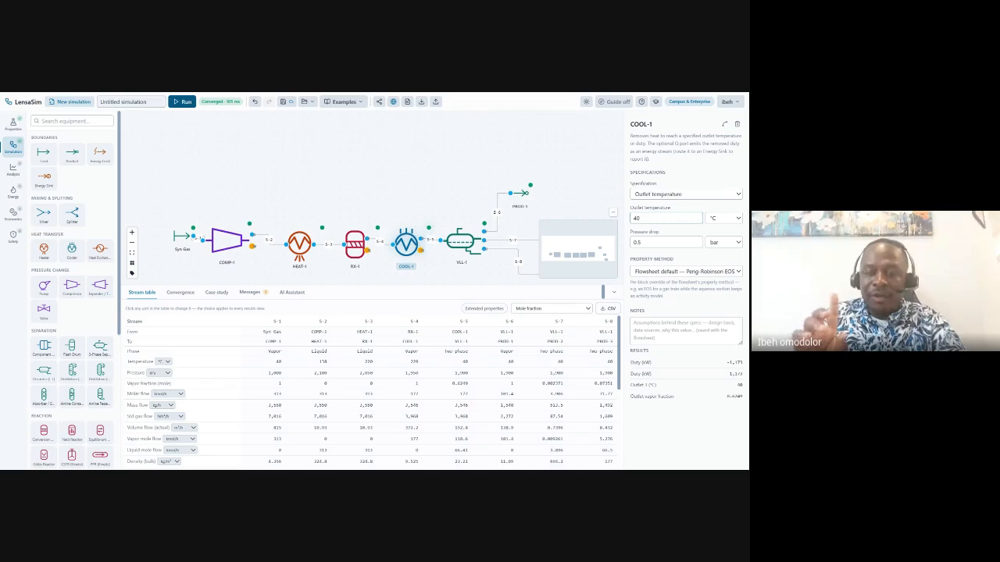
pyautogui.press('BackSpace')
pyautogui.press('BackSpace')
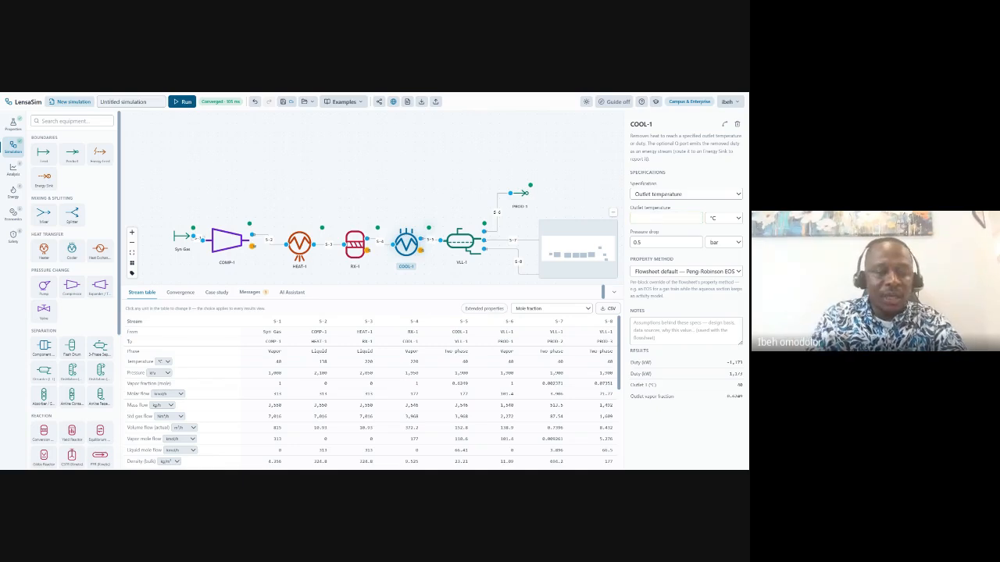
pyautogui.write('200')
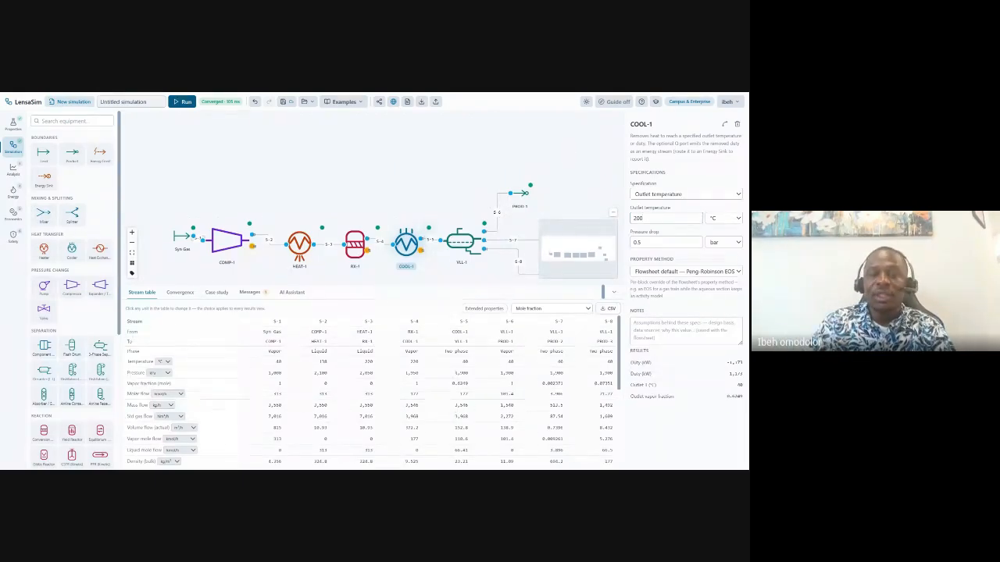
pyautogui.click(568, 151)
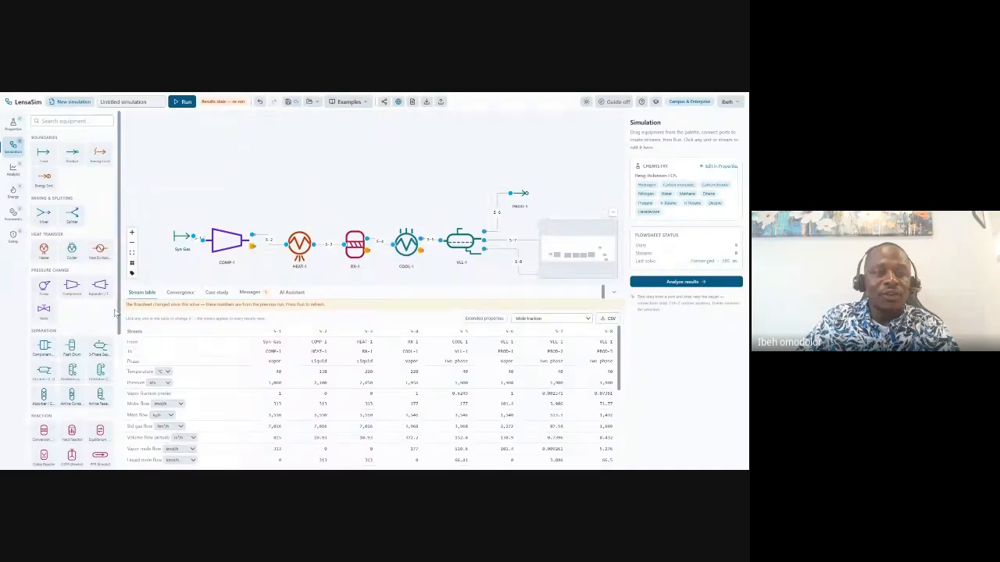
pyautogui.click(186, 102)
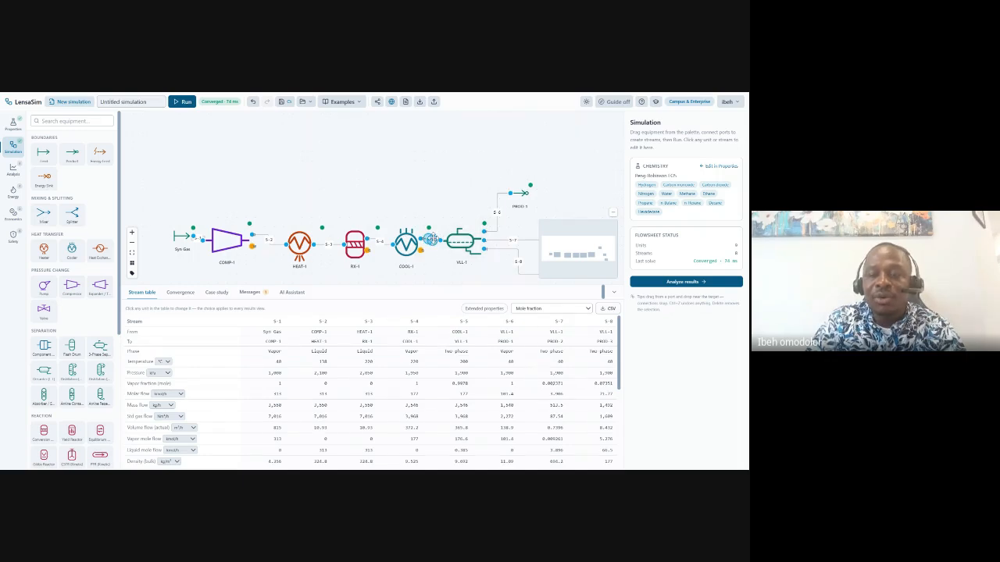
# Inspect stream S-5, now at 200 °C with a vapour fraction of 0.9978.
pyautogui.click(430, 239)
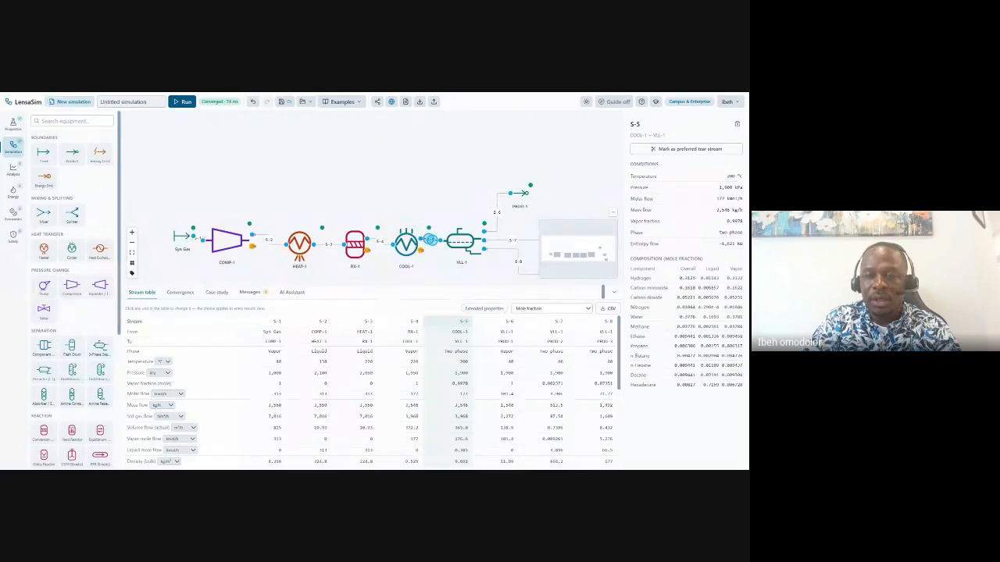
# Switch the stream table basis to Mass flow (kg/h) and bring the full flowsheet into view.
pyautogui.moveTo(373, 286); pyautogui.dragTo(374, 187)
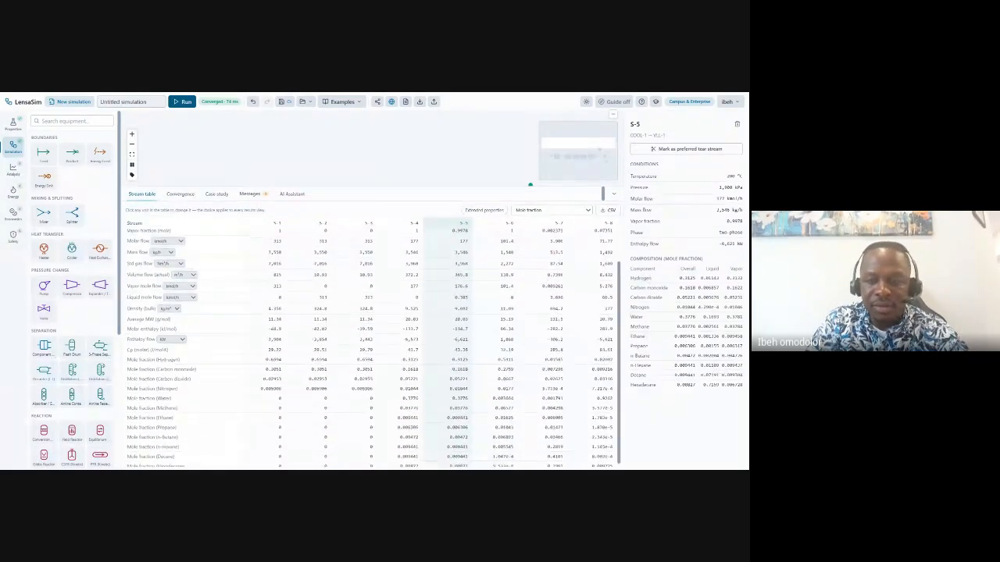
pyautogui.scroll(-2, 372, 344)
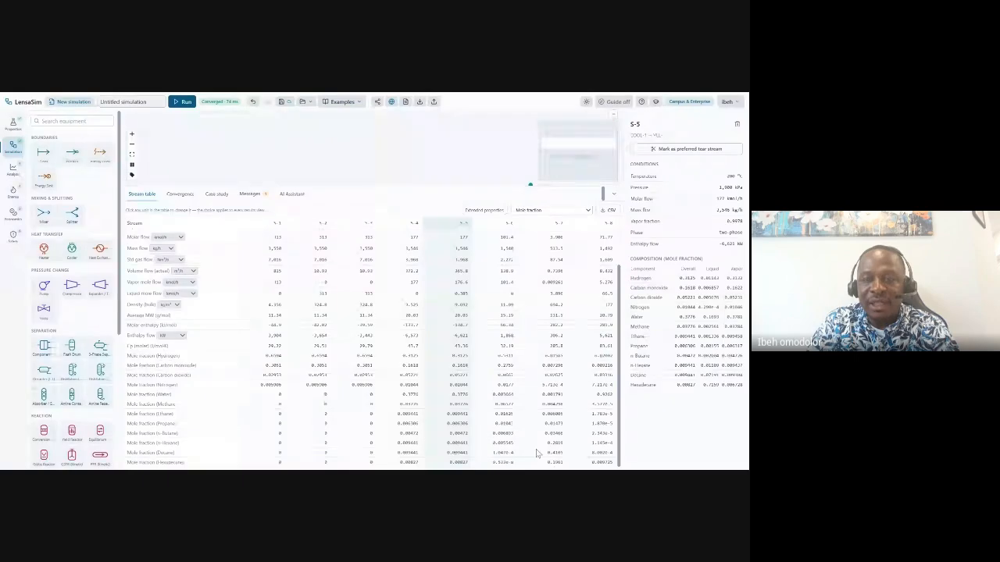
pyautogui.click(572, 221)
pyautogui.scroll(-1, 374, 344)
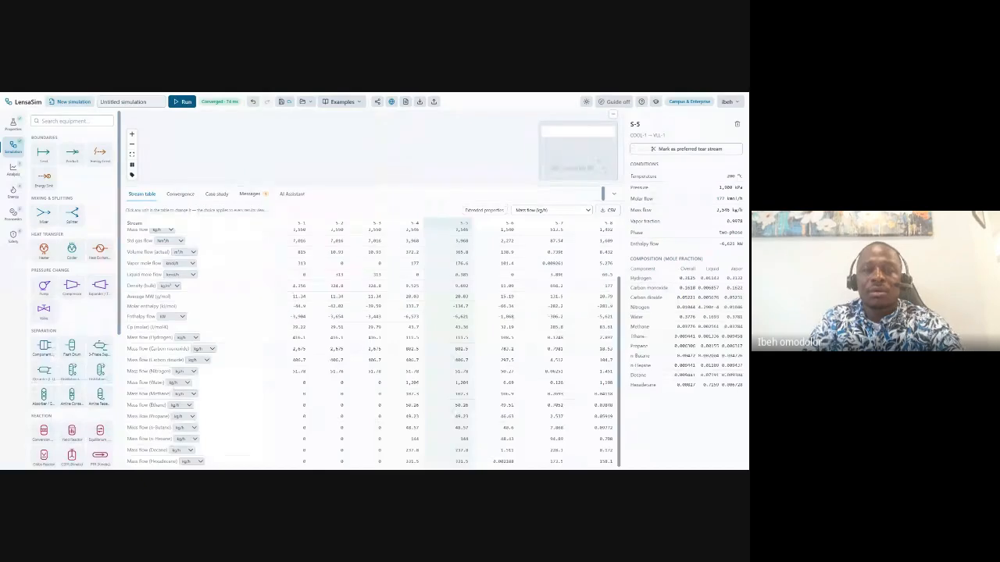
pyautogui.moveTo(602, 194); pyautogui.dragTo(602, 307)
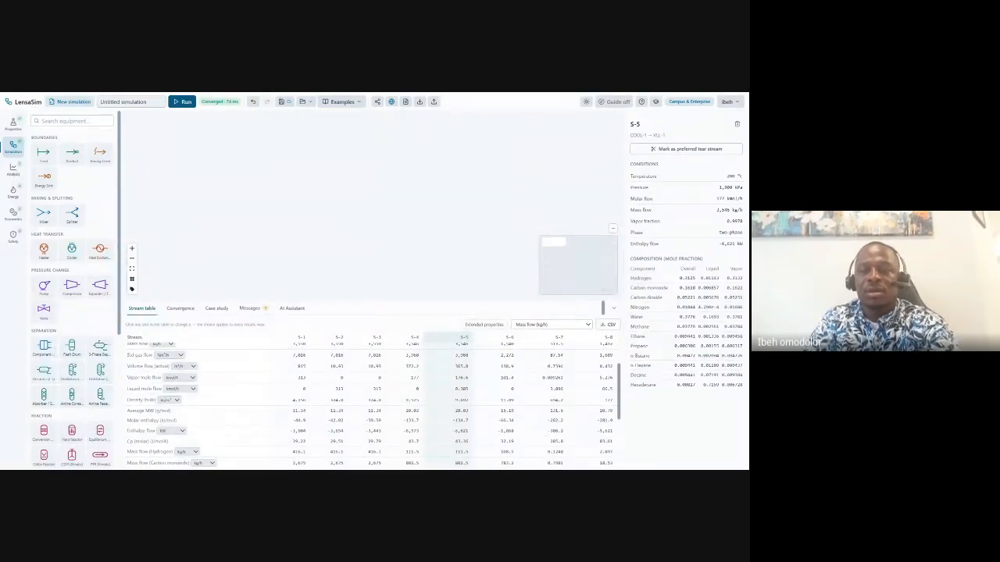
pyautogui.moveTo(590, 274); pyautogui.dragTo(693, 339)
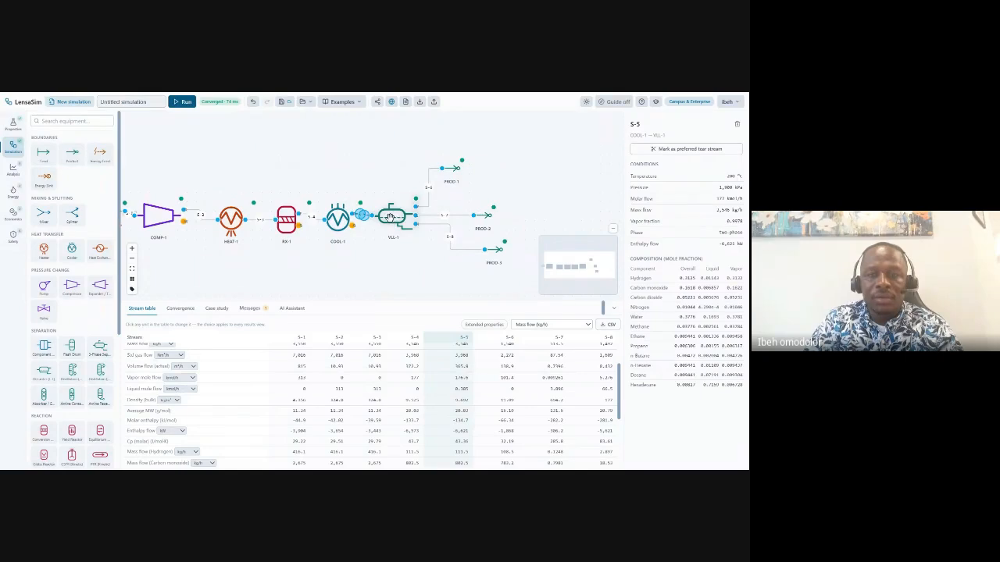
# Reset COOL-1's outlet temperature from 200 to 40 °C, re-run, and enlarge the stream table.
pyautogui.click(391, 217)
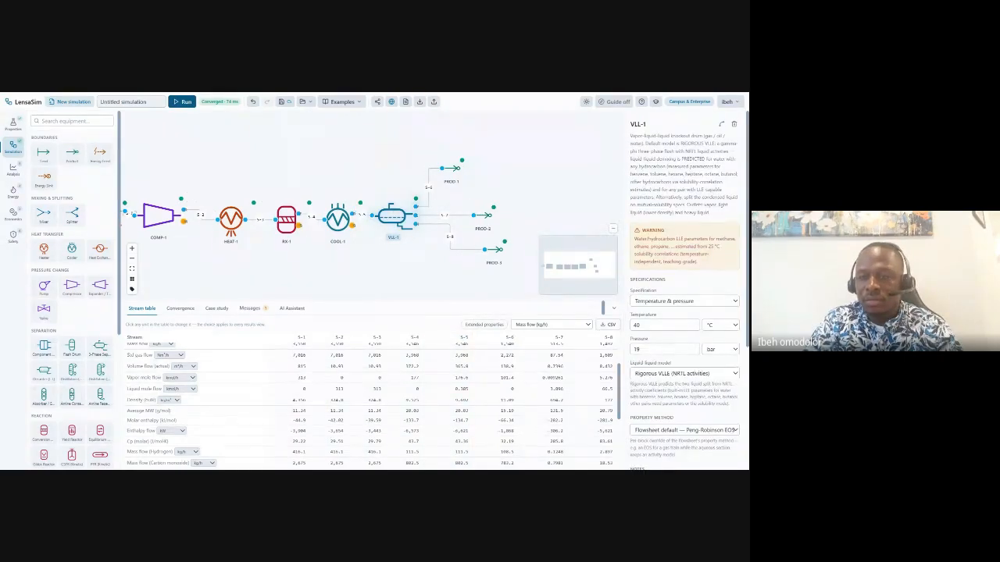
pyautogui.click(339, 219)
pyautogui.doubleClick(640, 219)
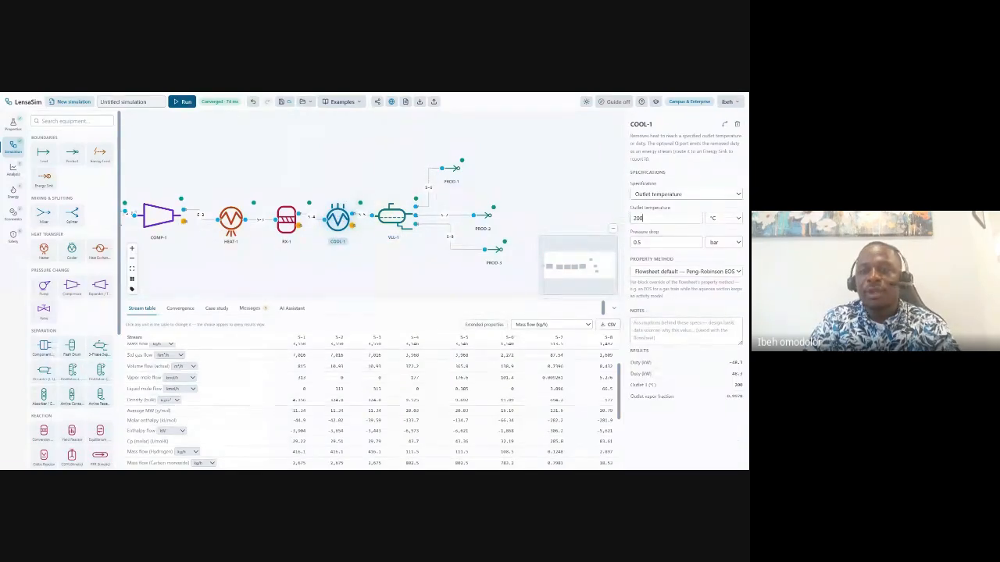
pyautogui.press('BackSpace')
pyautogui.write('40')
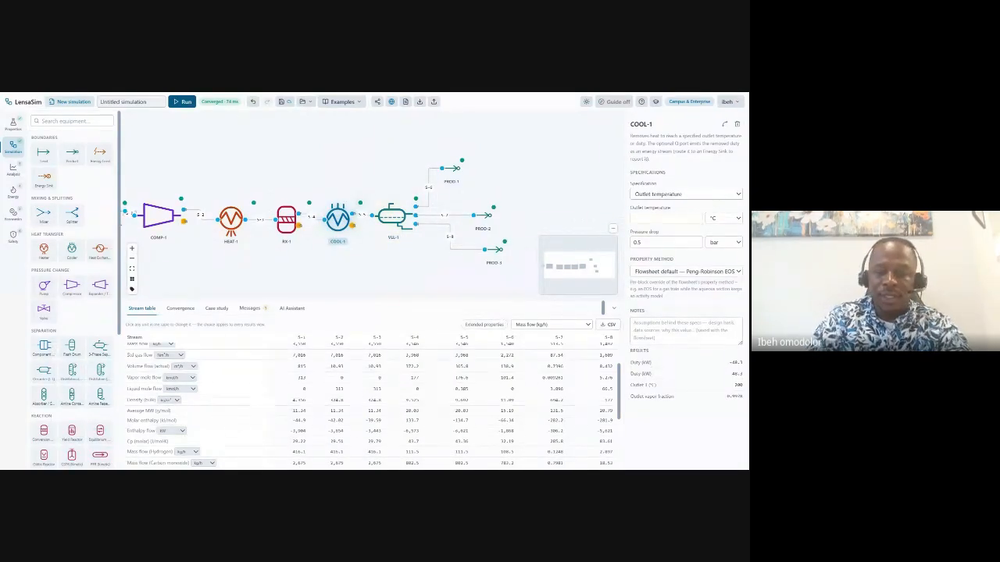
pyautogui.click(184, 102)
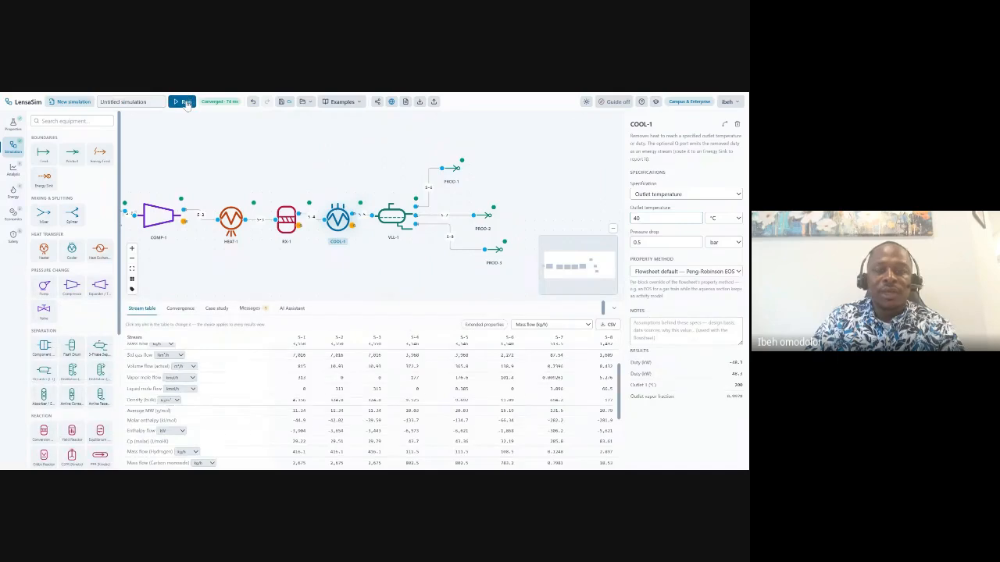
pyautogui.moveTo(380, 300); pyautogui.dragTo(380, 198)
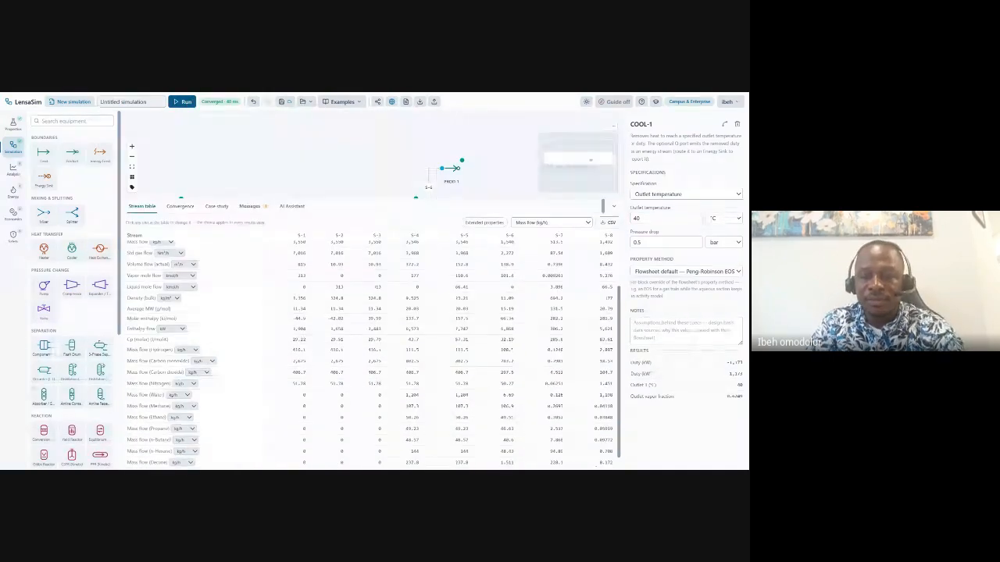
pyautogui.scroll(-1, 375, 352)
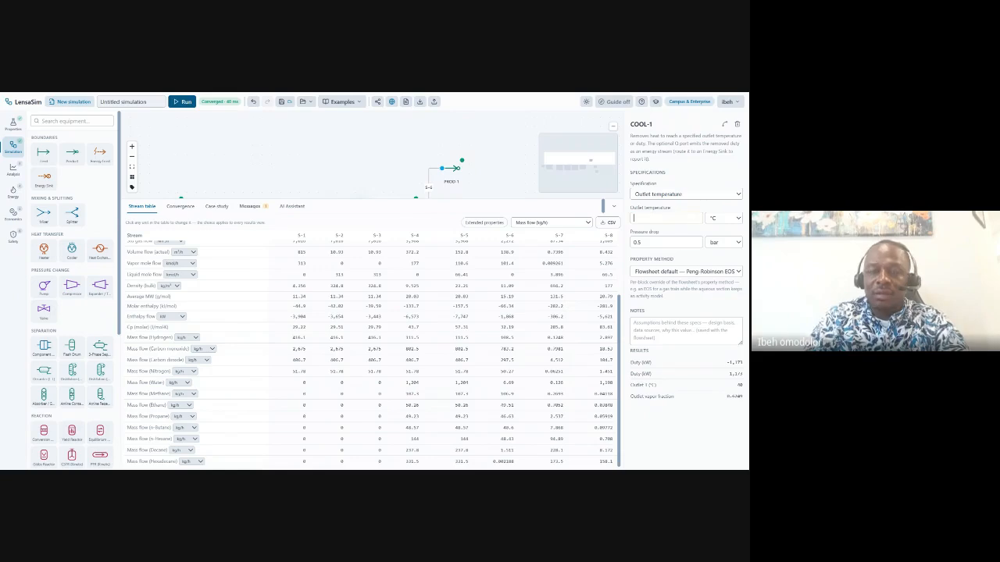
# Enter 200 °C as COOL-1's outlet temperature.
pyautogui.write('200')
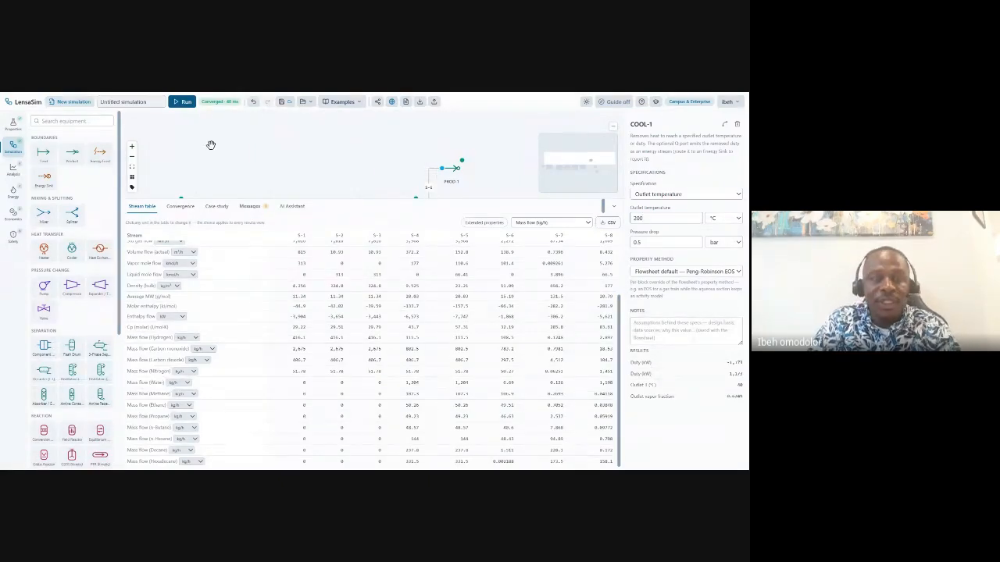
# Re-run the simulation so COOL-1 reports a 200 °C outlet with updated mass flows.
pyautogui.click(184, 102)
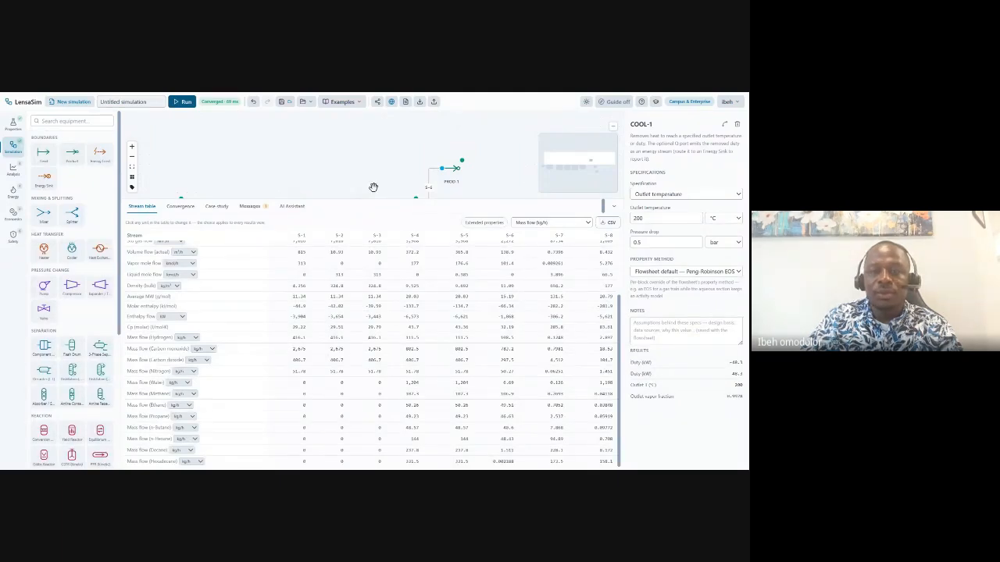
# Set COOL-1's outlet temperature to 40 °C and re-run the flowsheet.
pyautogui.moveTo(570, 168)
pyautogui.mouseDown()
pyautogui.moveTo(572, 178)
pyautogui.moveTo(562, 175)
pyautogui.mouseUp()
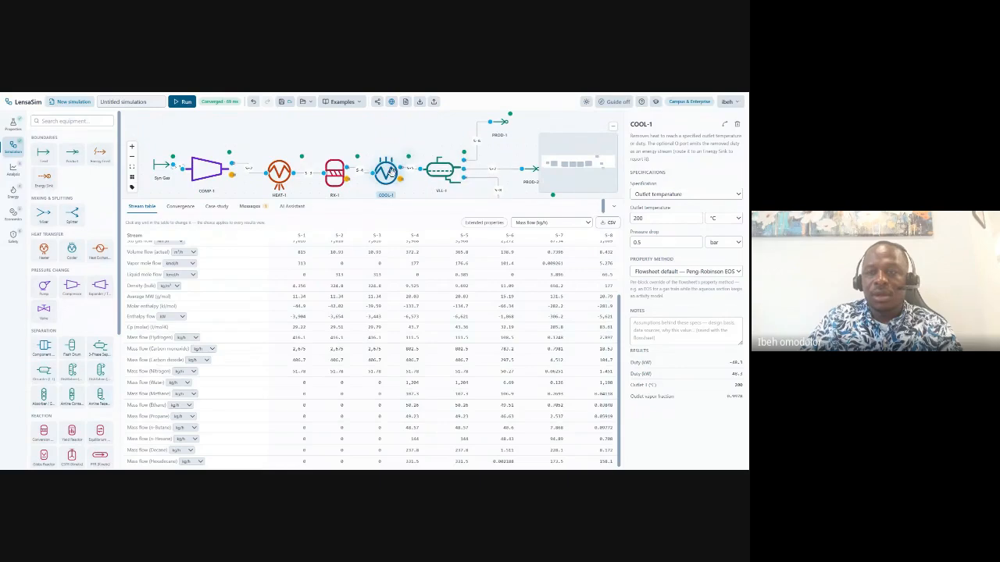
pyautogui.doubleClick(640, 219)
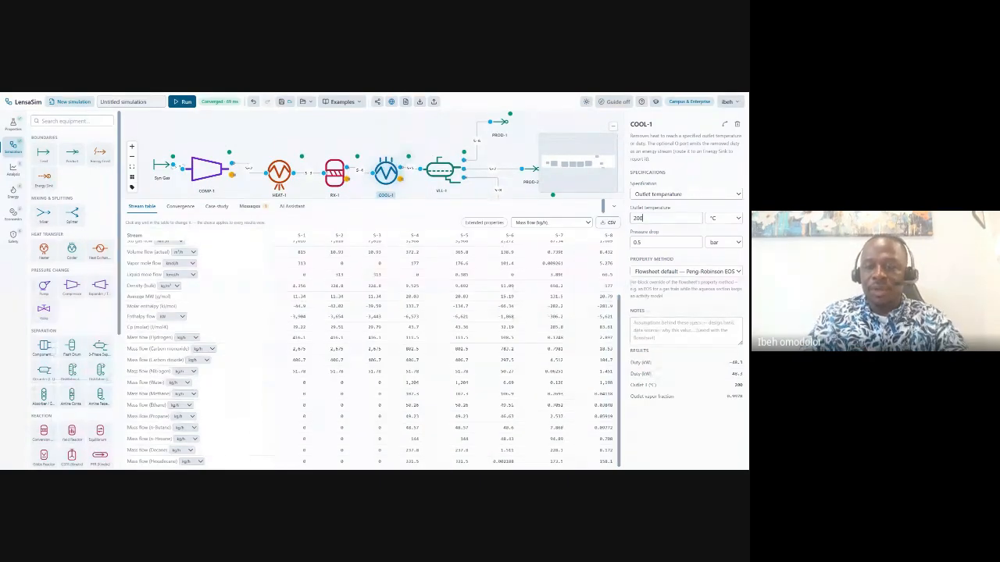
pyautogui.write('40')
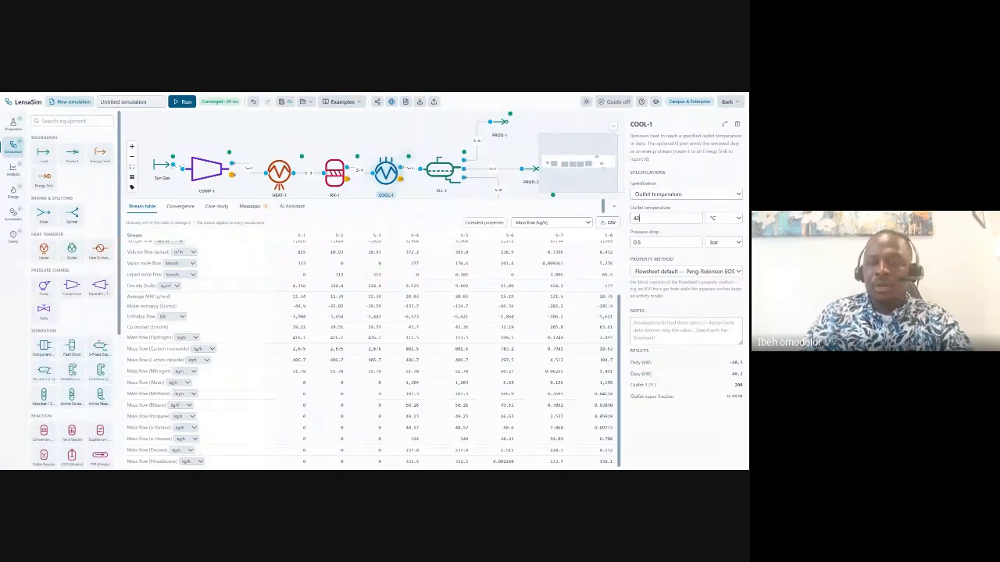
pyautogui.click(188, 108)
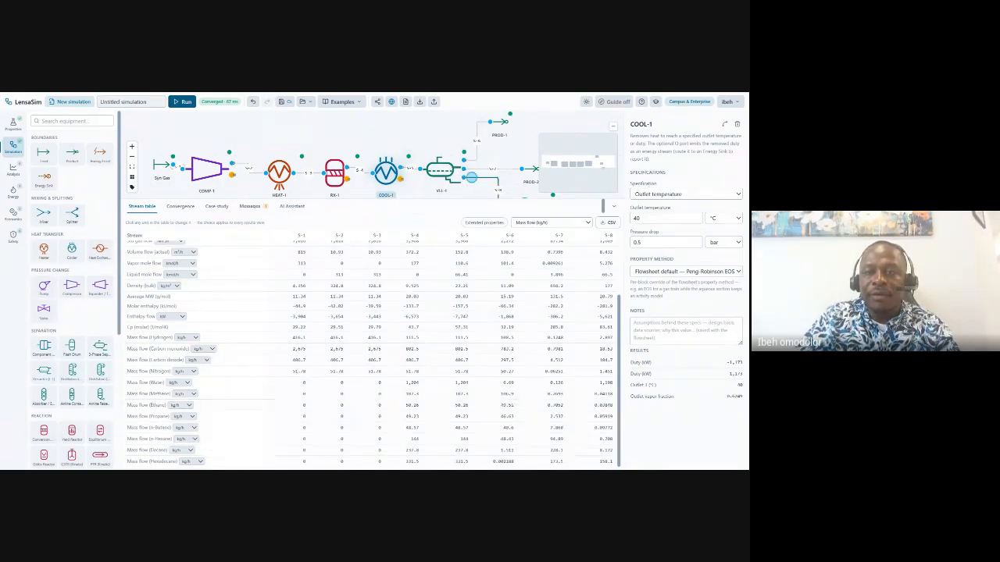
# Check stream S-7's conditions, then bring up RX-1's specifications showing 0.7 CO conversion.
pyautogui.click(492, 171)
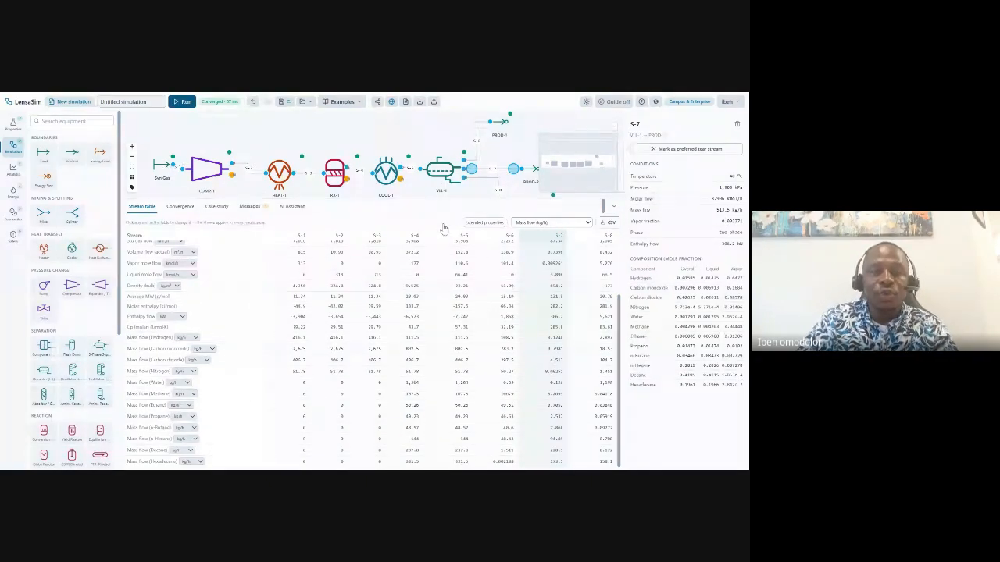
pyautogui.click(334, 172)
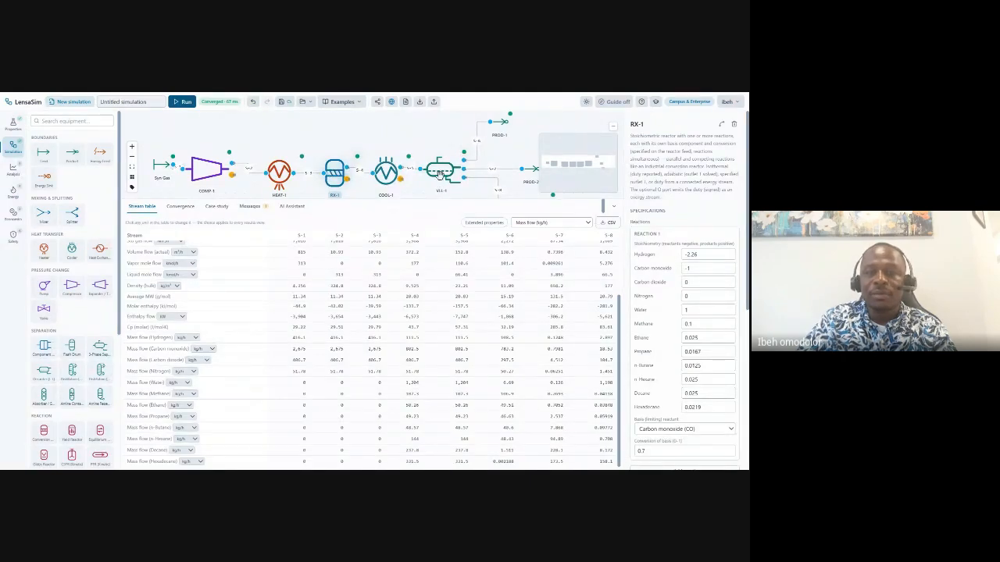
# Lower RX-1's CO conversion to 0.35, re-solve, and review stream S-7's updated results.
pyautogui.click(491, 172)
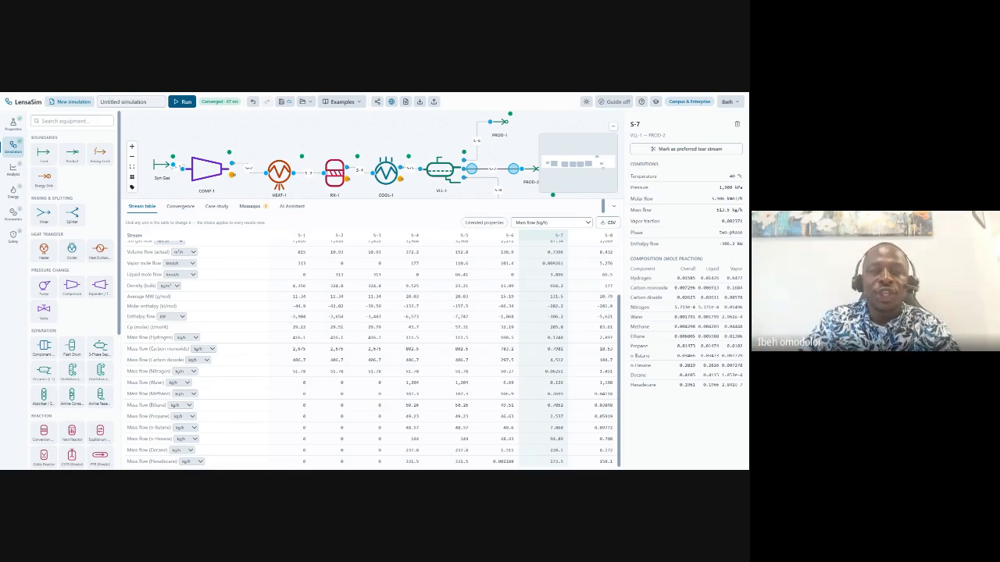
pyautogui.click(331, 176)
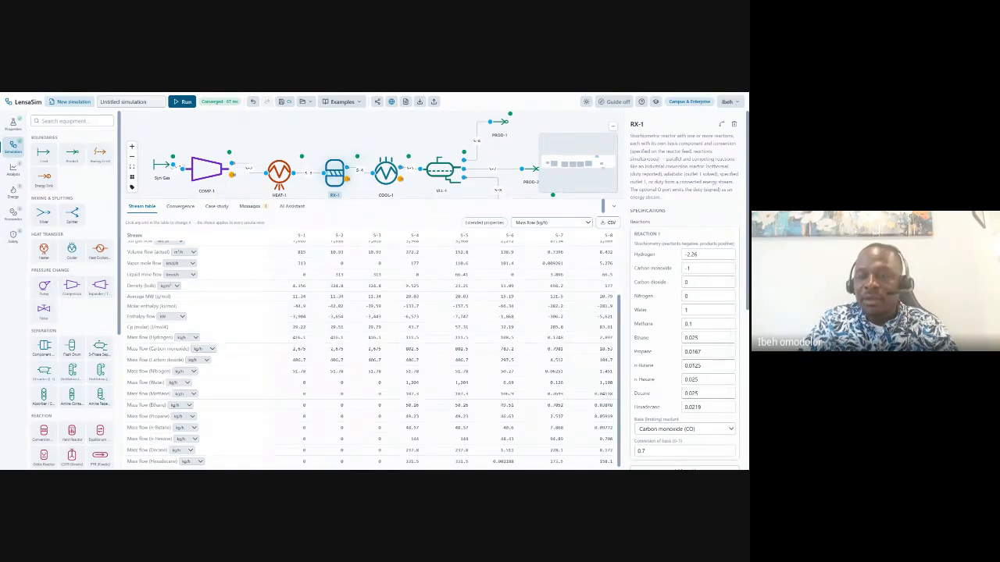
pyautogui.write('0')
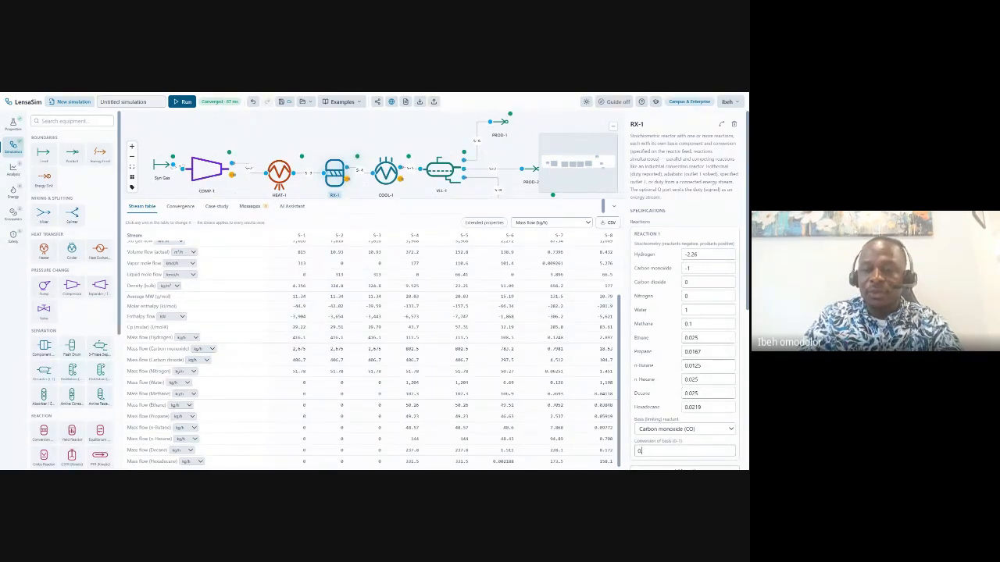
pyautogui.write('.35')
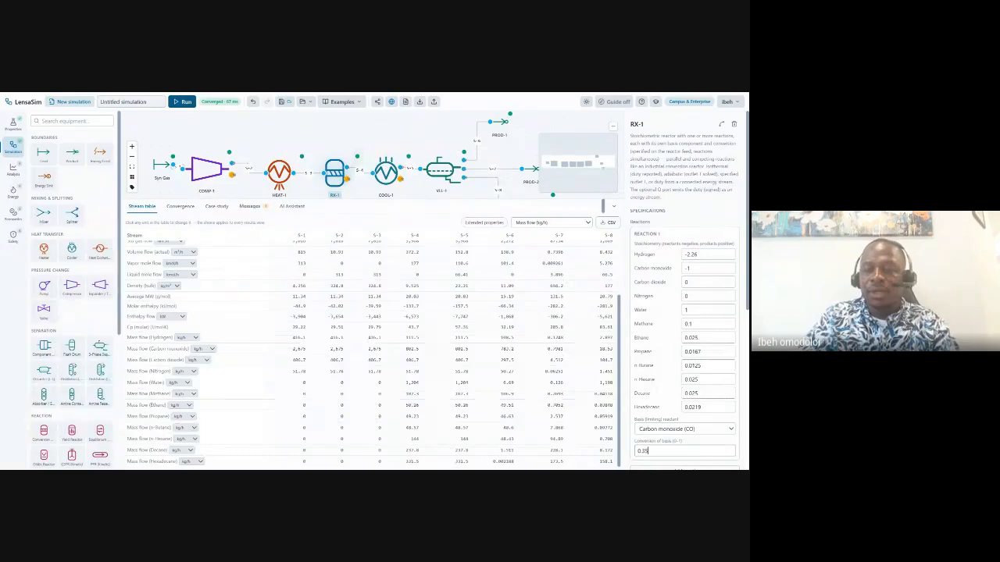
pyautogui.click(434, 126)
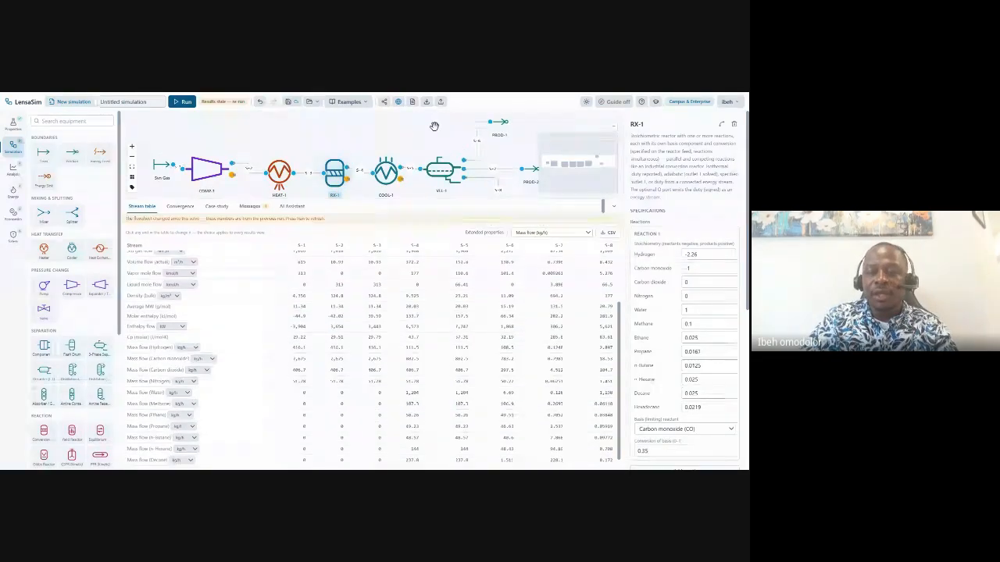
pyautogui.click(183, 107)
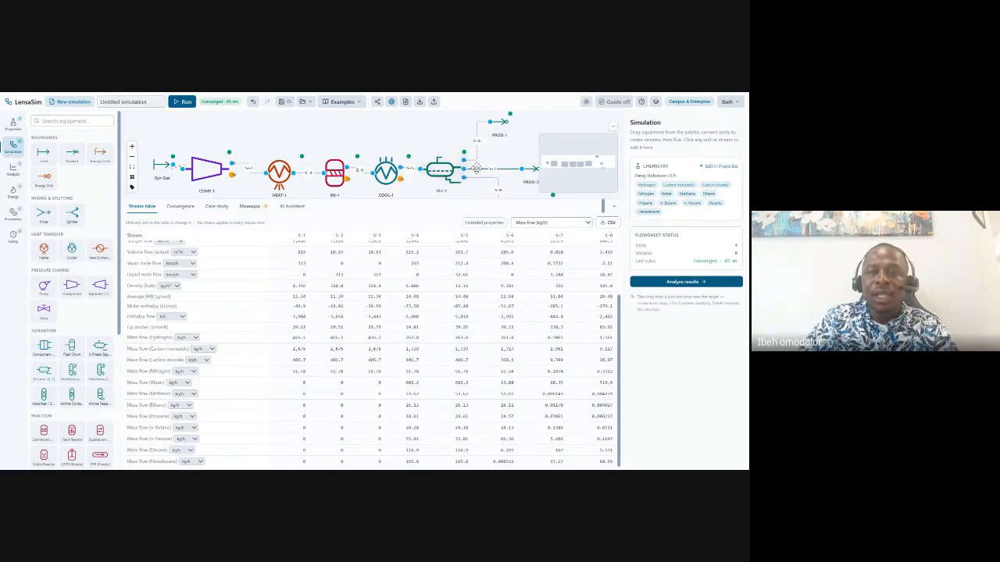
pyautogui.click(491, 170)
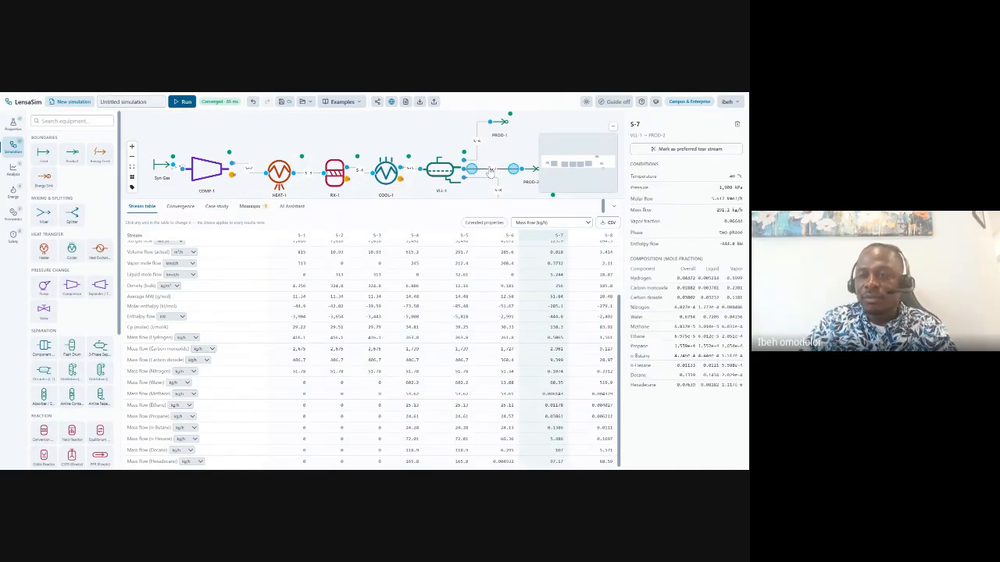